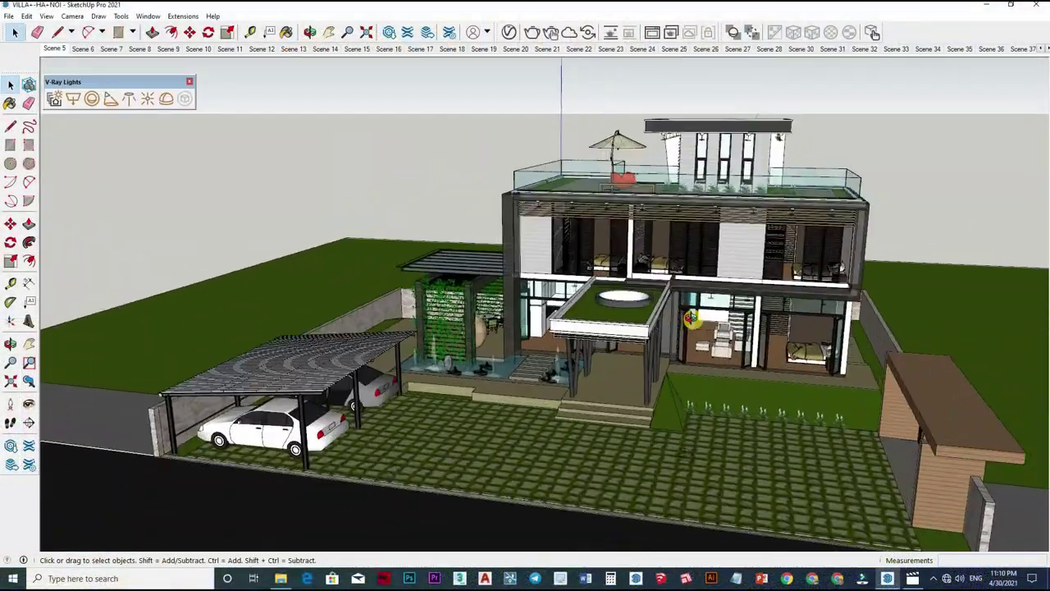
Orbit the view and position the camera in front of the villa
key("o")
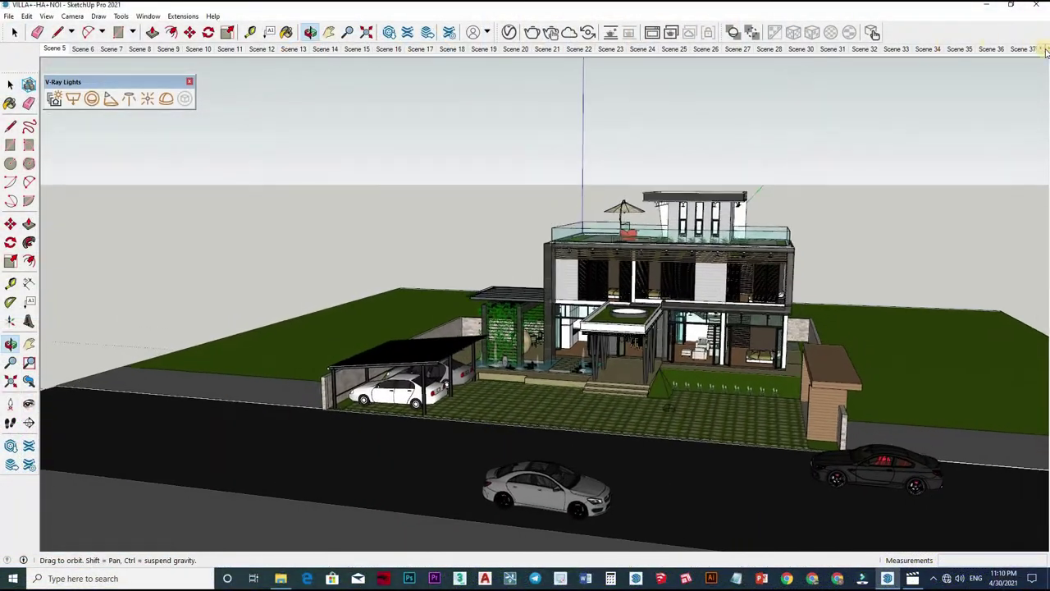
key("space")
left_click(1040, 51)
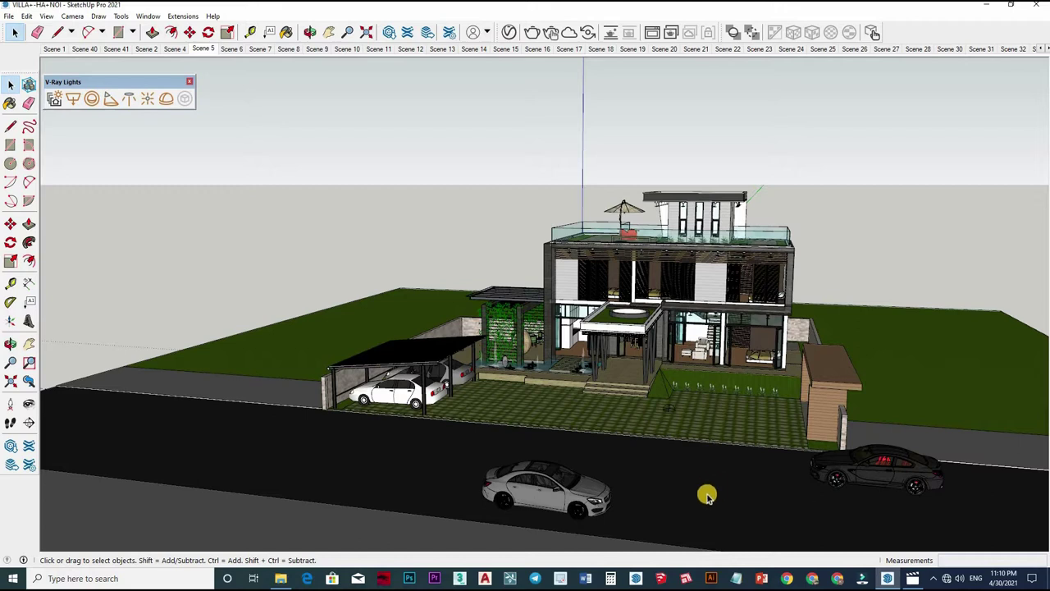
left_click(12, 405)
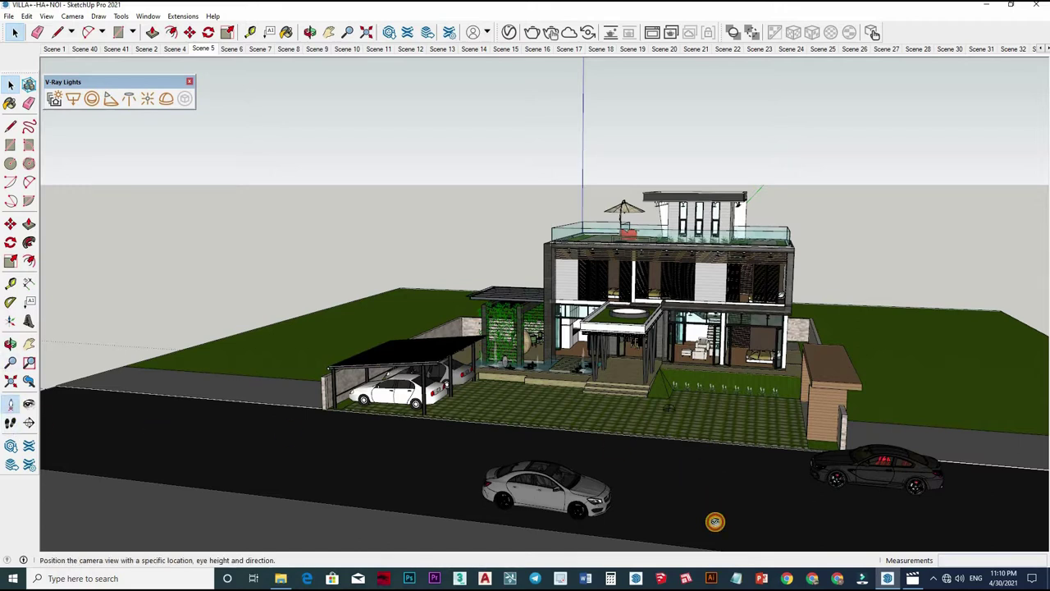
left_click(703, 499)
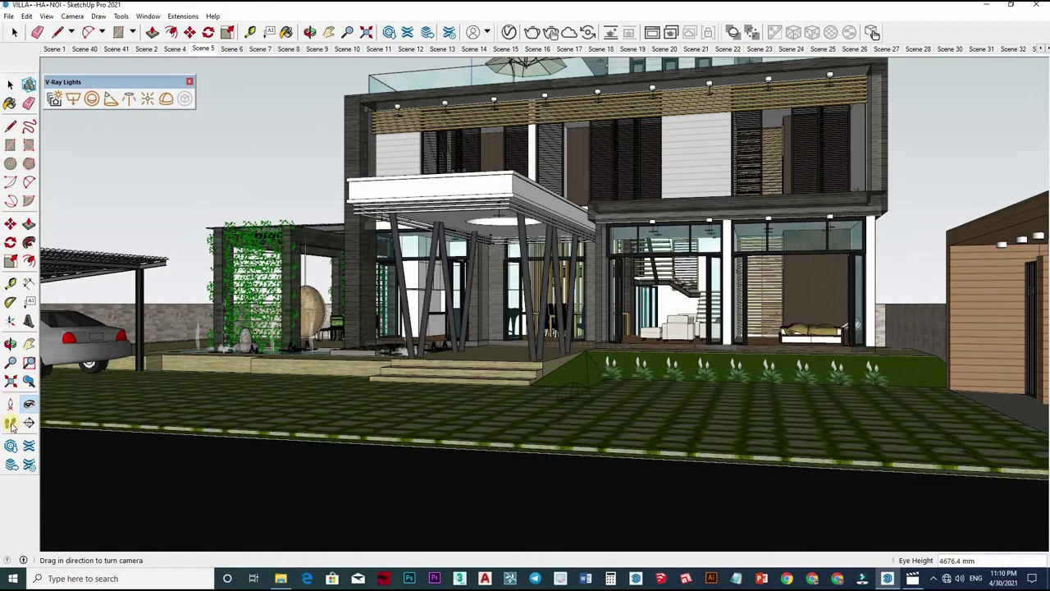
Walk and look around to a street-level view at 2515.3 mm eye height
key("w")
mouse_move(590, 522)
left_mouse_down()
mouse_move(595, 500)
mouse_move(593, 513)
left_mouse_up()
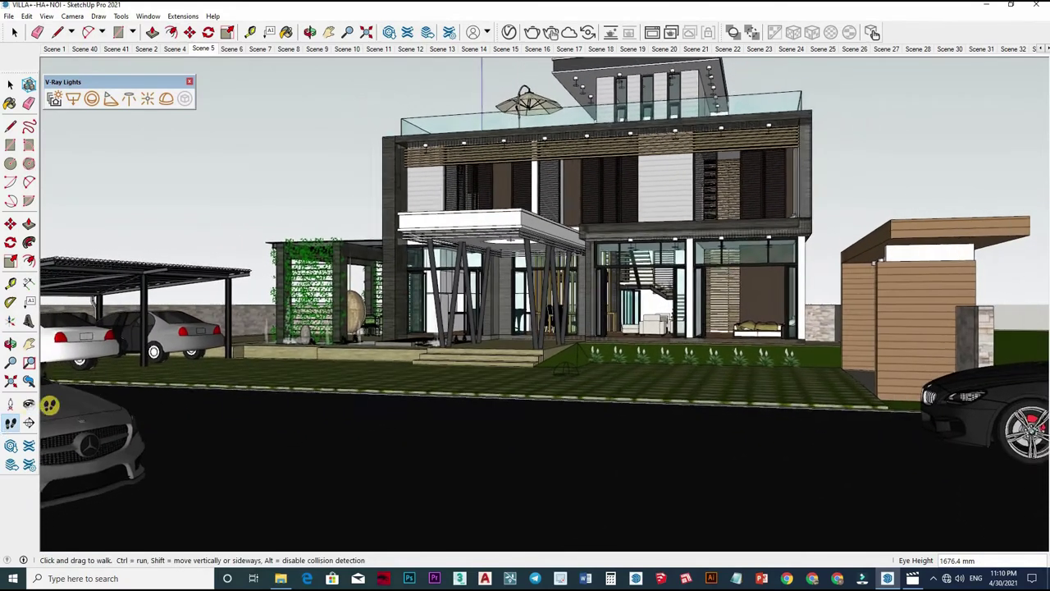
left_click(29, 404)
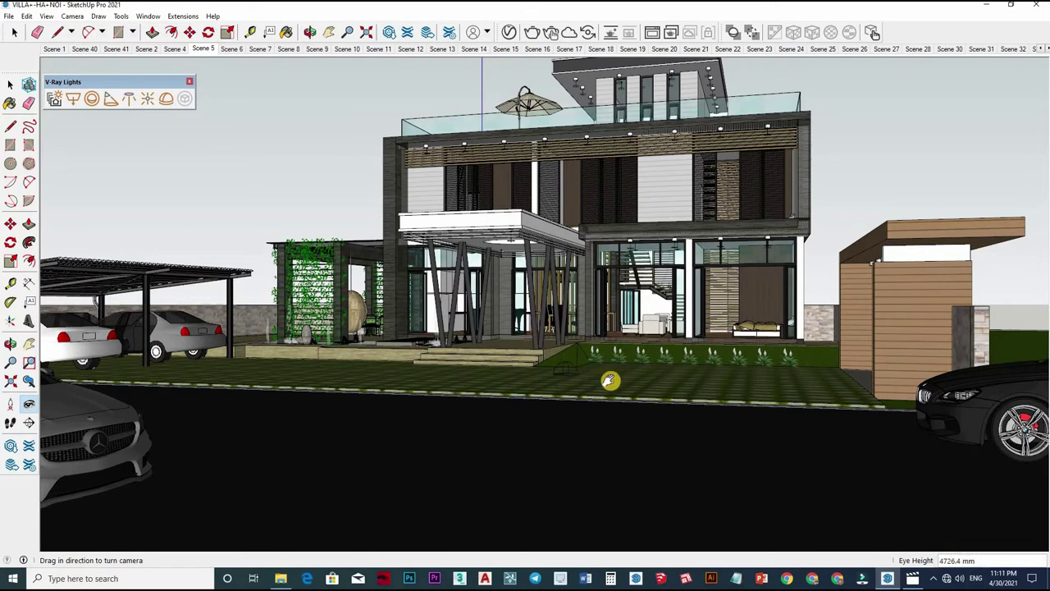
scroll(459, 471, "up", 3)
left_click(14, 424)
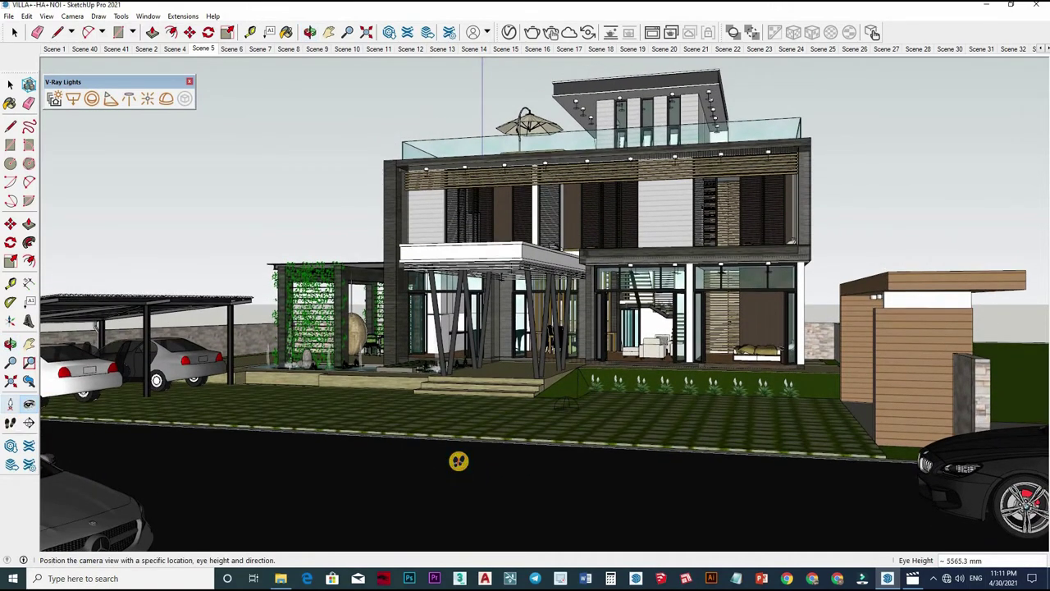
mouse_move(457, 448)
left_mouse_down()
mouse_move(534, 440)
mouse_move(544, 458)
left_mouse_up()
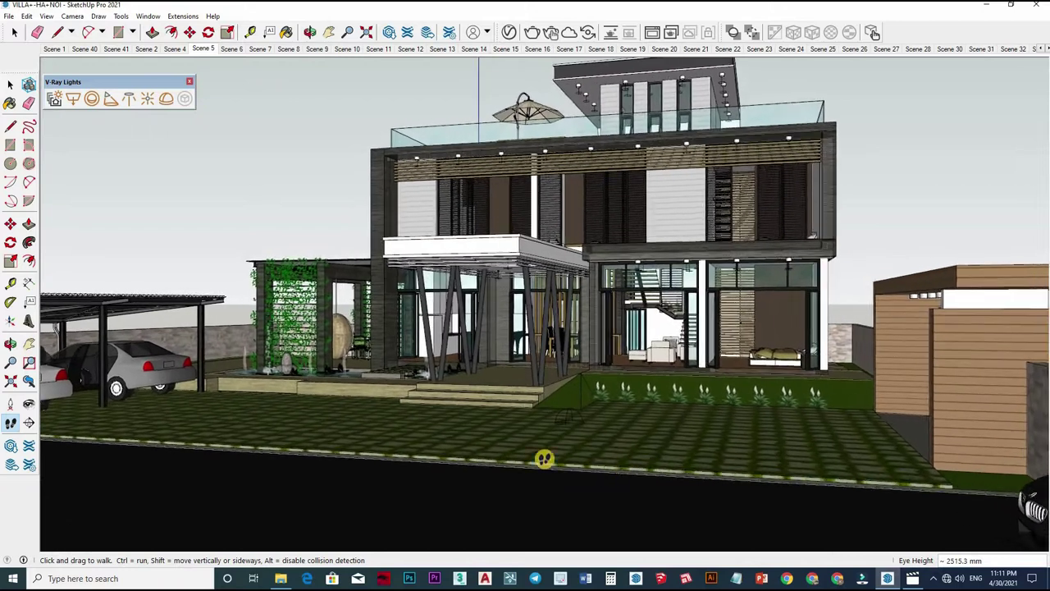
Switch the camera to Two-Point Perspective and add a new scene from this view
left_click(73, 17)
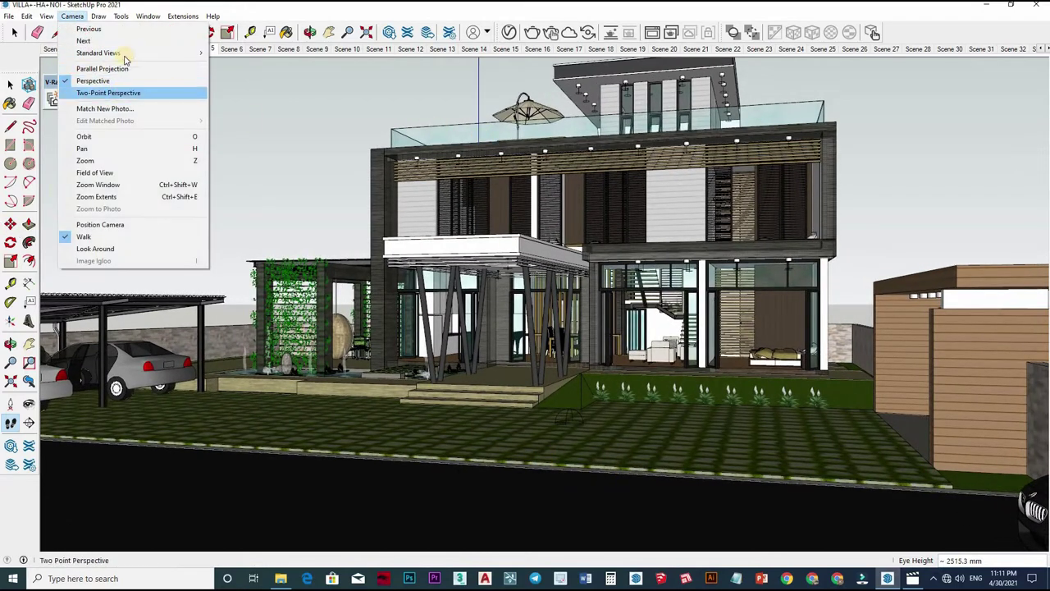
left_click(108, 93)
right_click(54, 49)
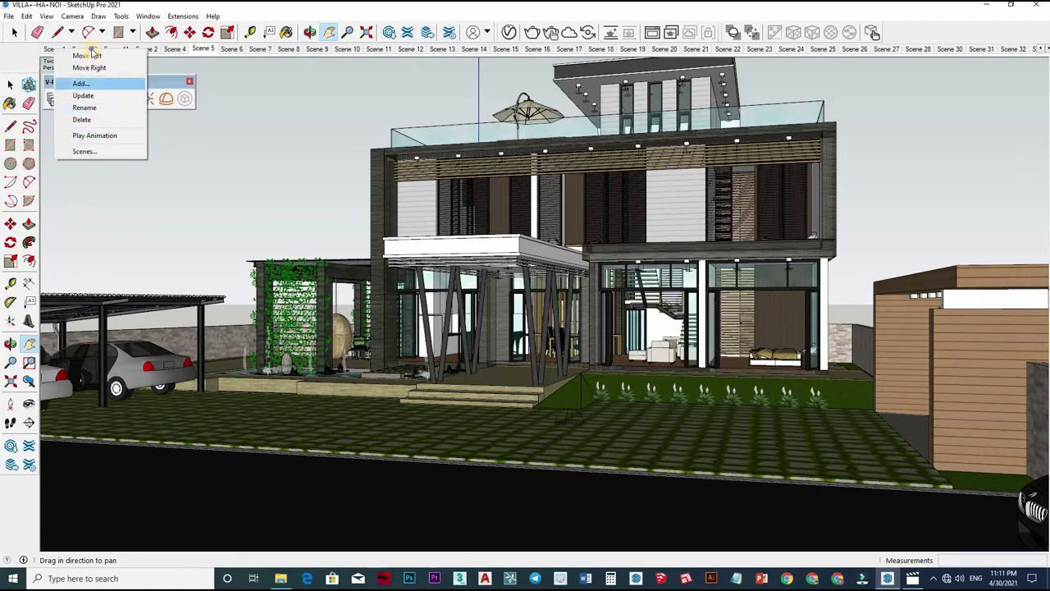
left_click(96, 84)
Rename the new scene to '3d'
right_click(92, 49)
key("Up")
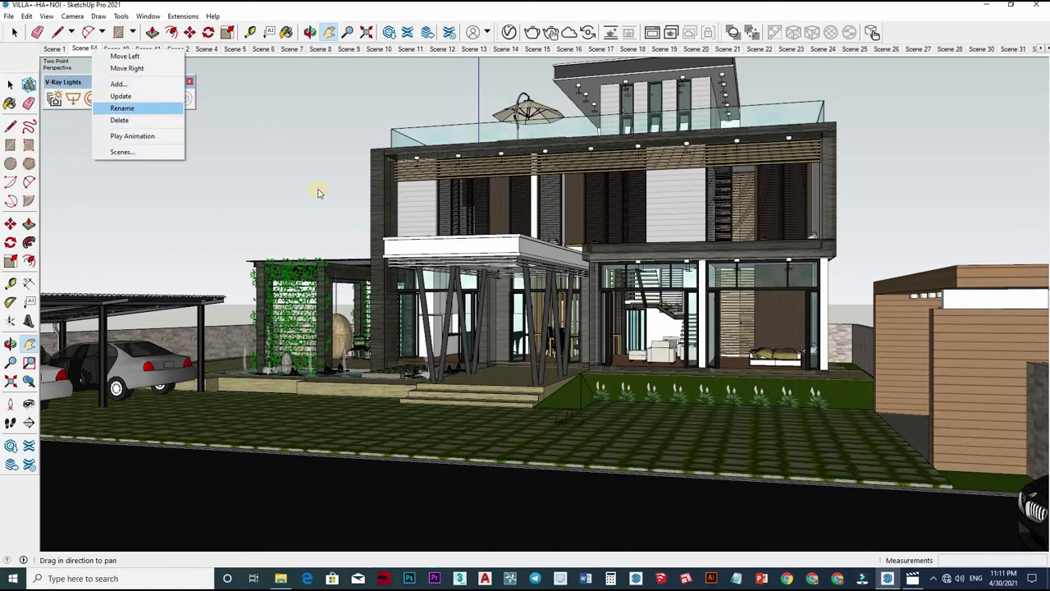
key("Return")
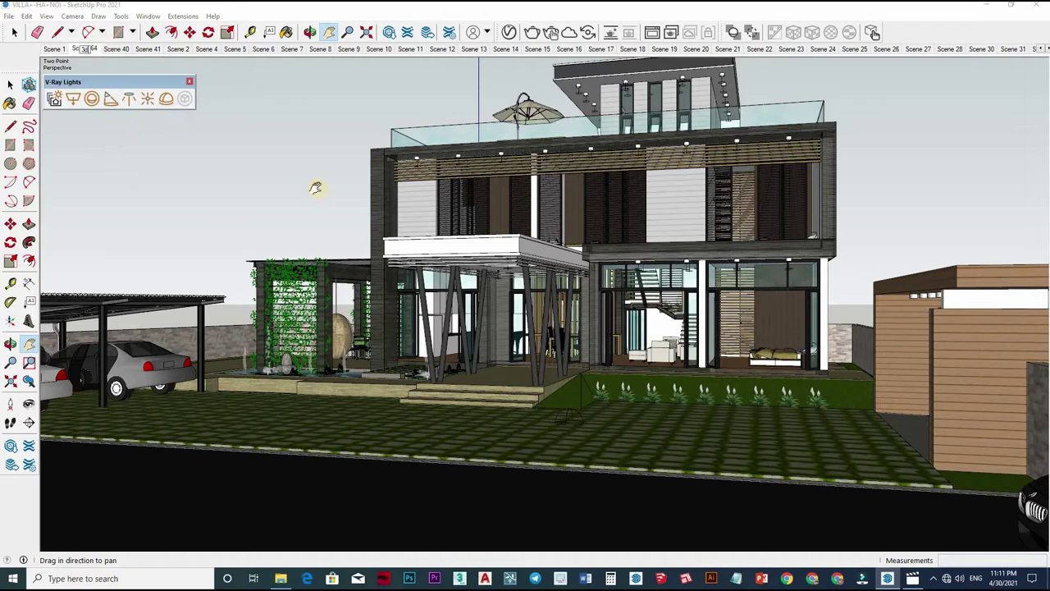
key("Return")
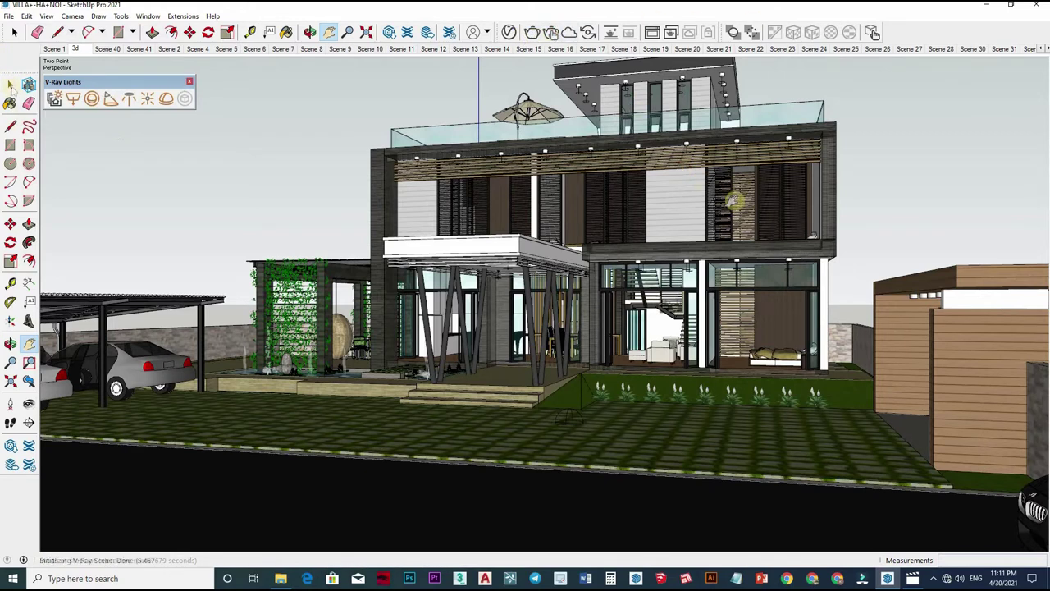
key("space")
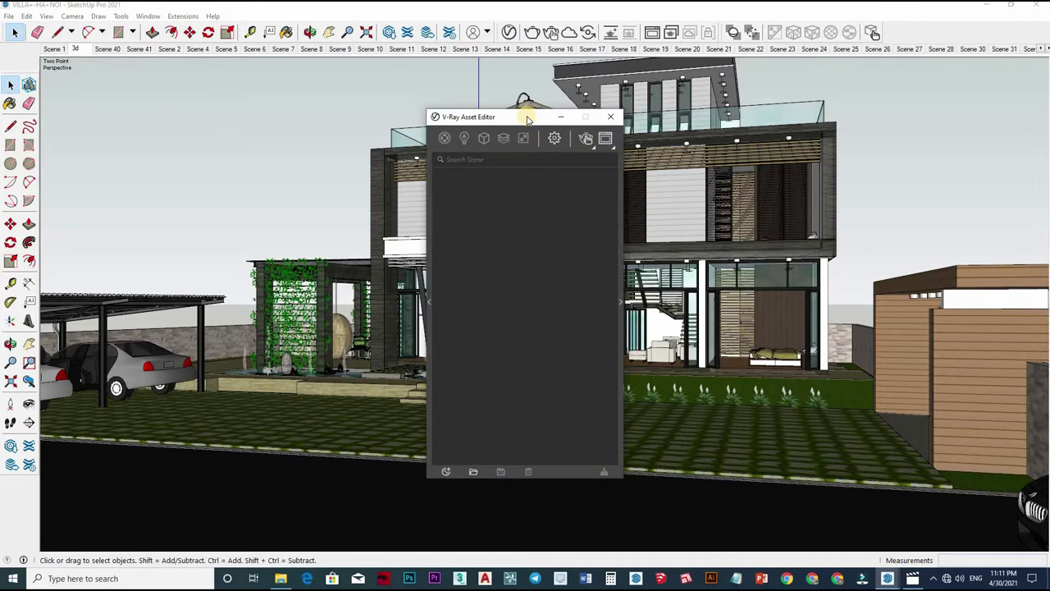
left_click_drag(468, 116, 329, 111)
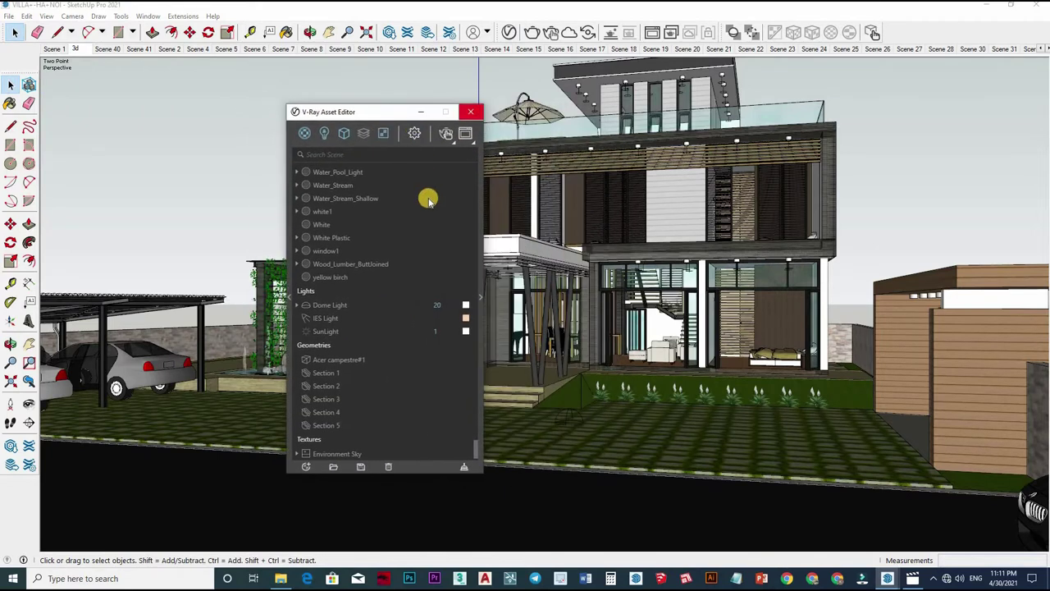
left_click(465, 133)
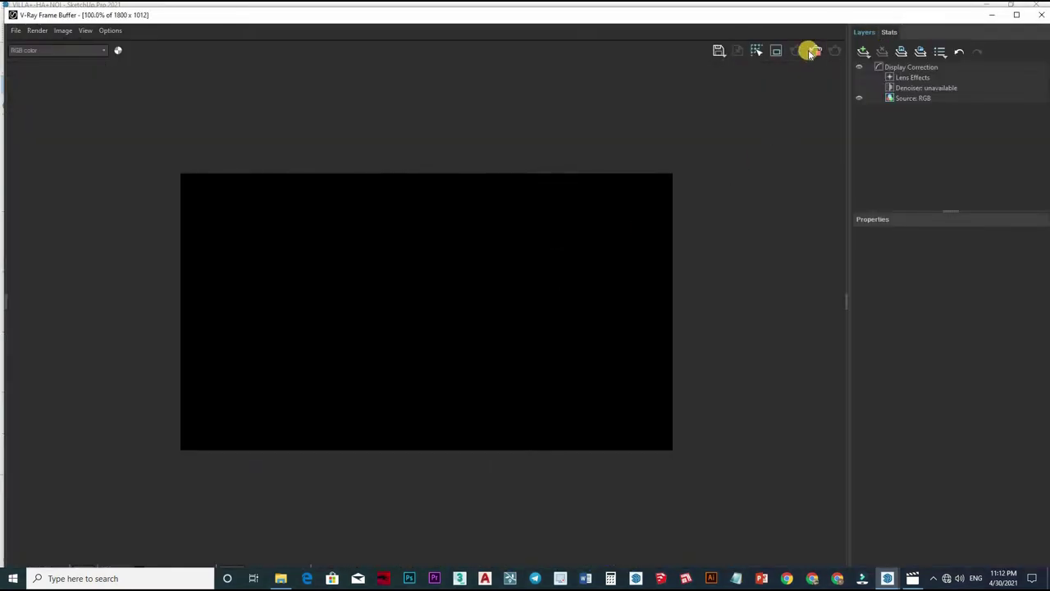
left_click(816, 52)
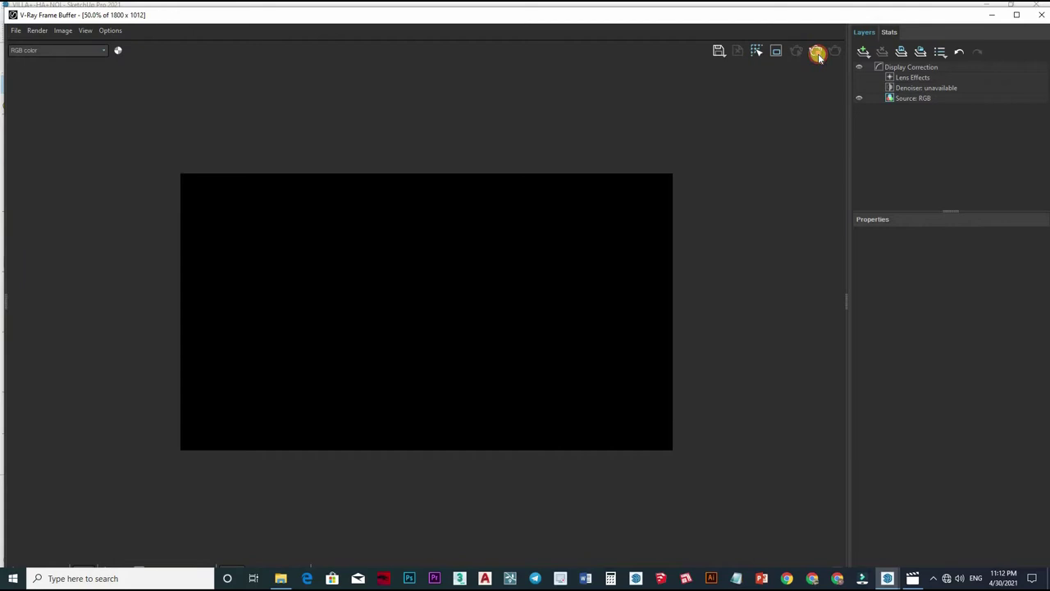
left_click(1039, 18)
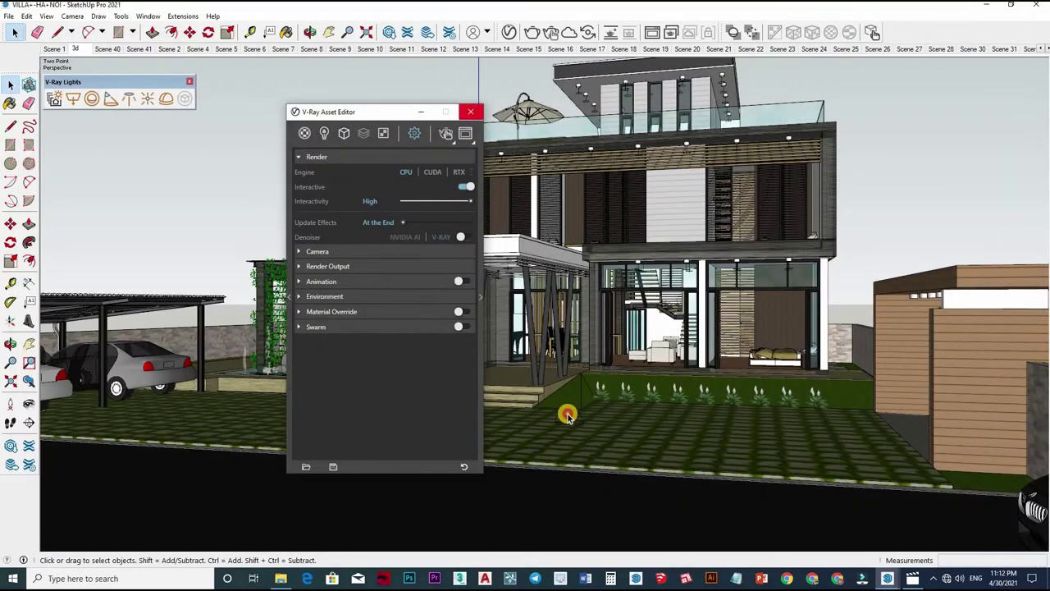
key("ctrl+a")
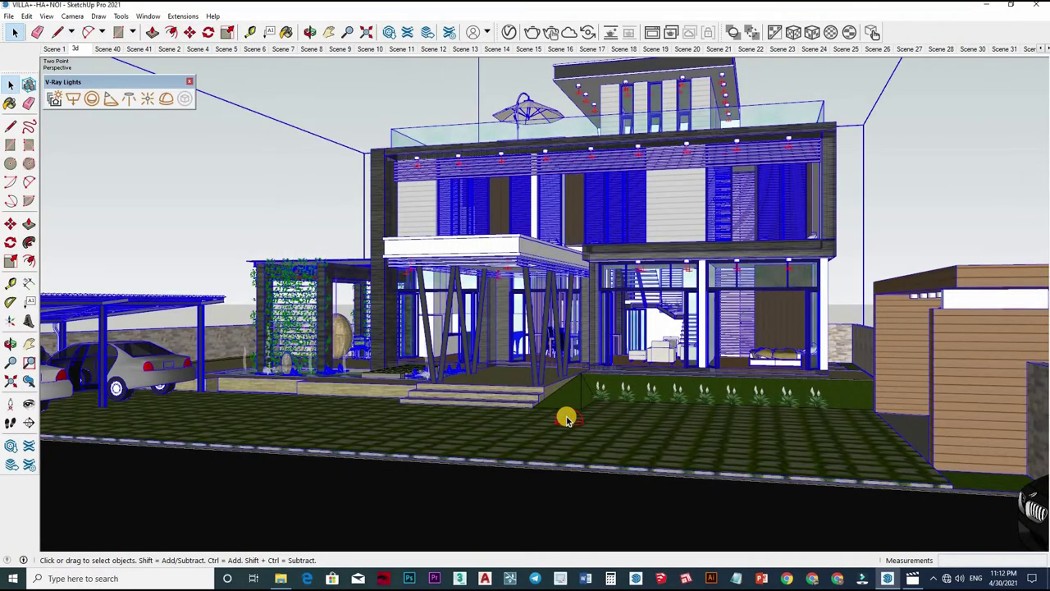
key("ctrl+t")
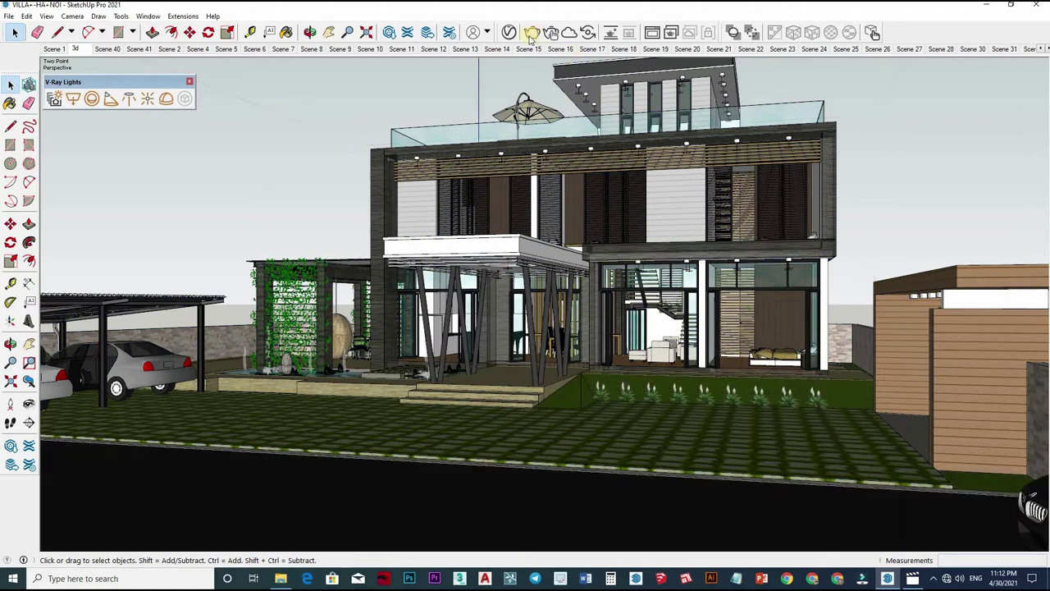
Delete the Dome Light from the V-Ray lights list, leaving IES Light and SunLight
left_click(510, 31)
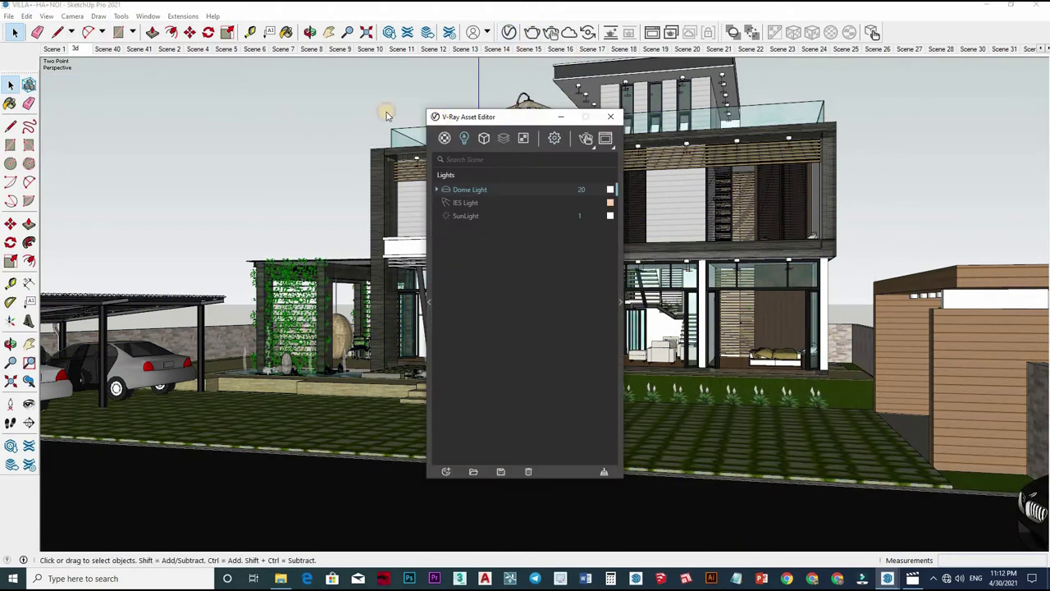
left_click(339, 172)
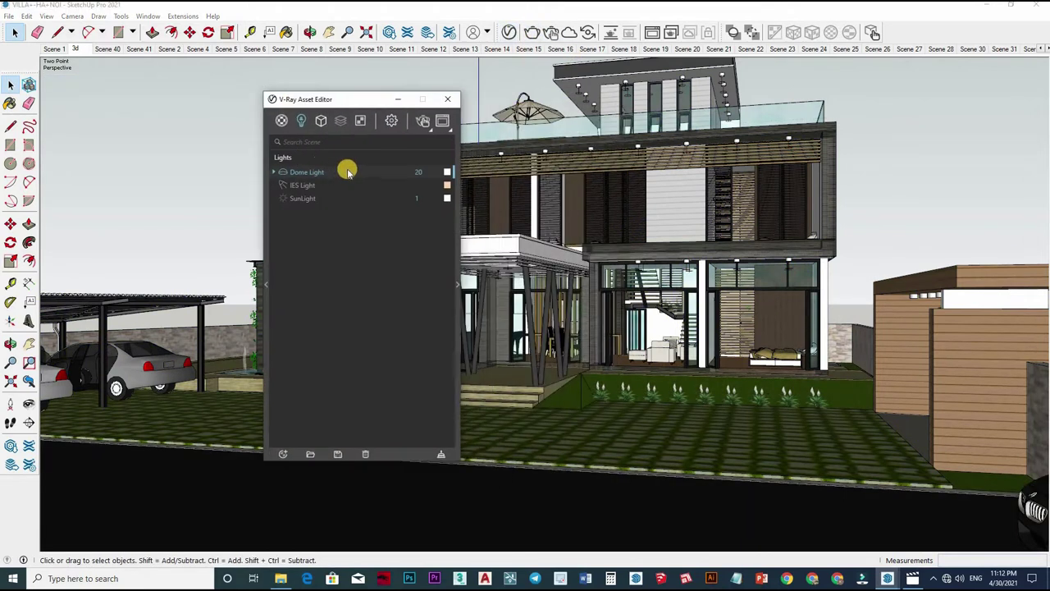
key("Delete")
key("Return")
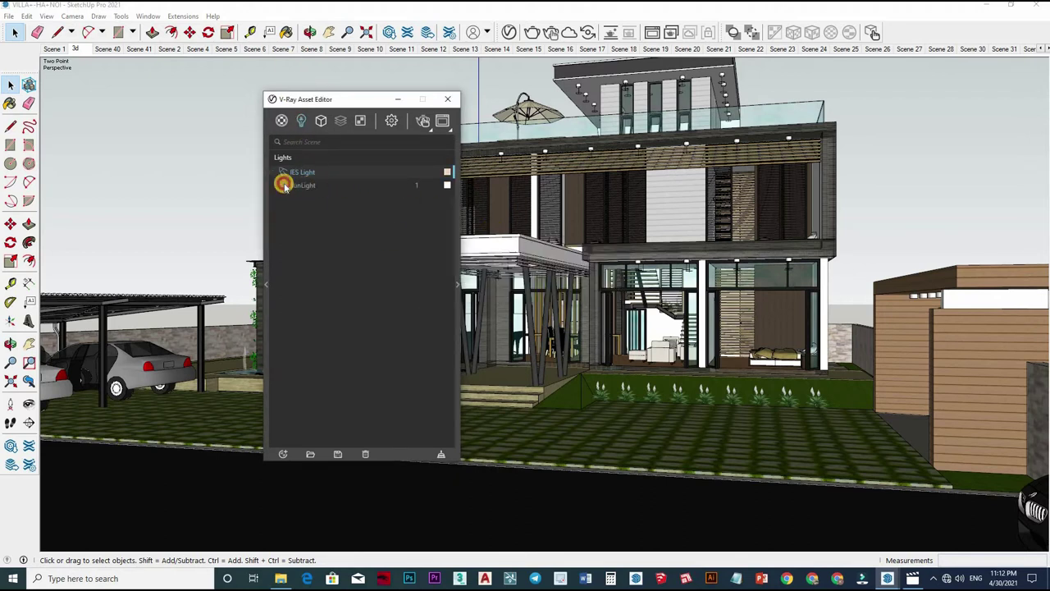
Move the Asset Editor window right and start placing a new dome light
left_click(279, 120)
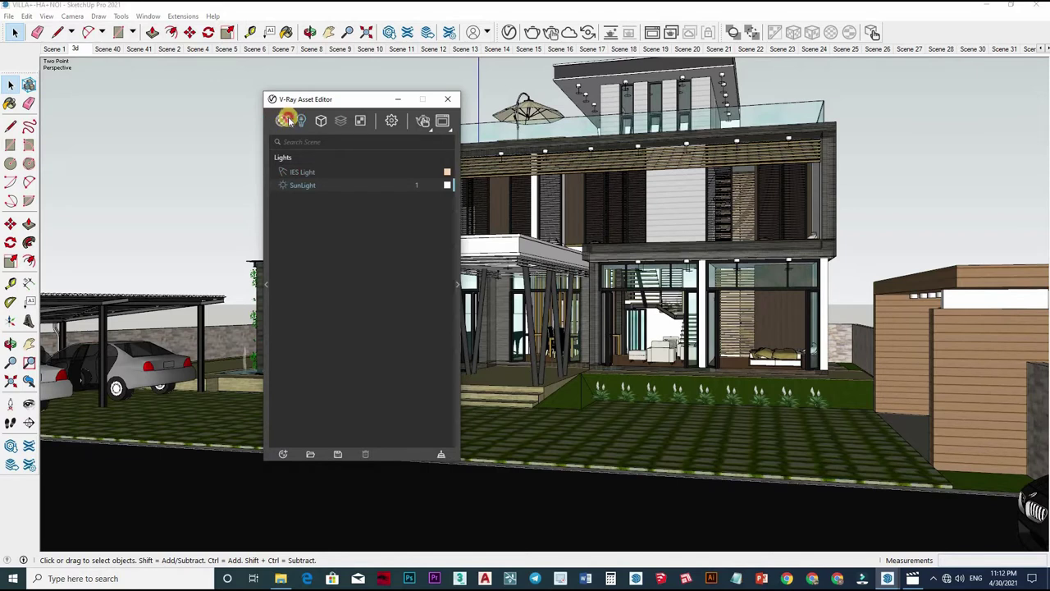
left_click(366, 116)
left_click_drag(398, 98, 763, 123)
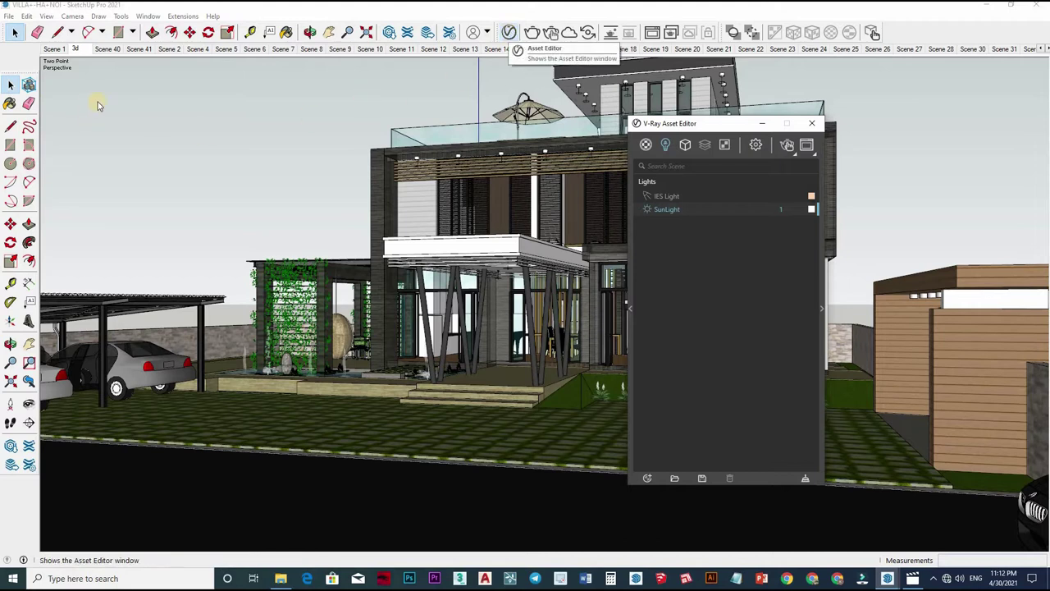
left_click(509, 33)
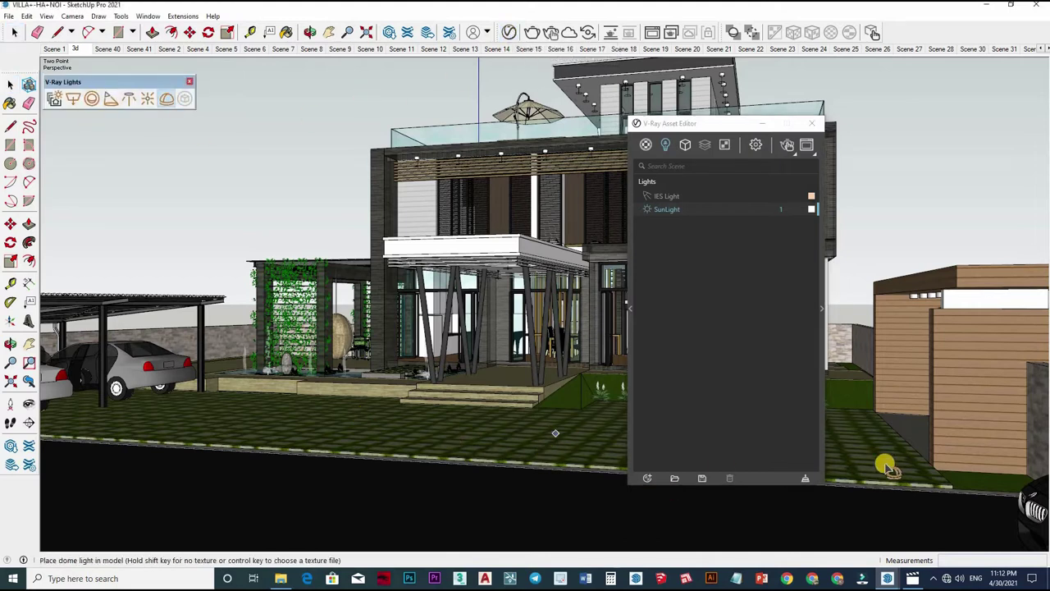
Place the dome light, rotate it, and move it about 495 mm left
key("space")
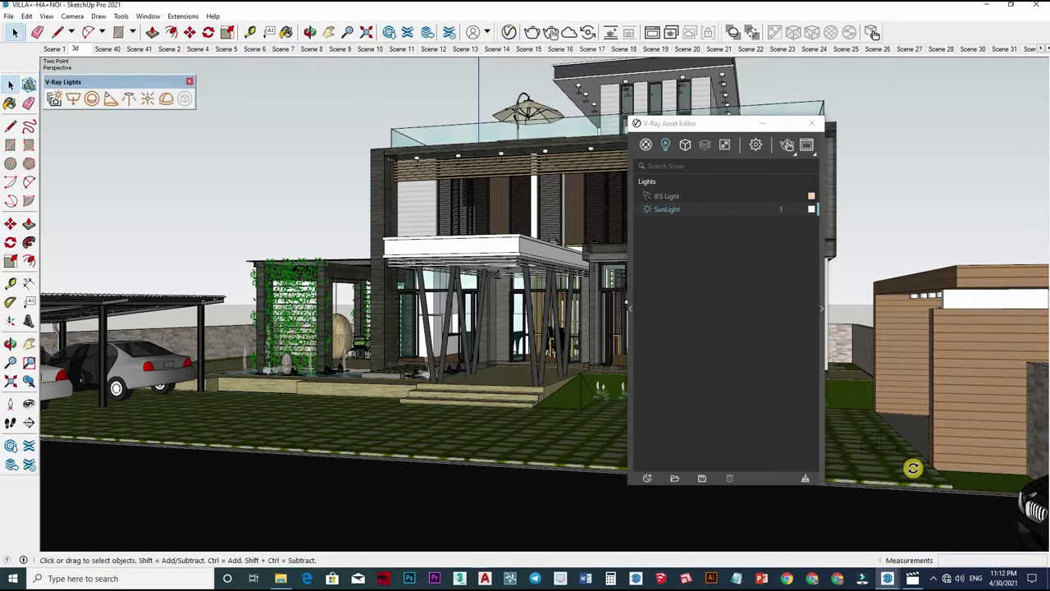
key("q")
scroll(911, 463, "up", 3)
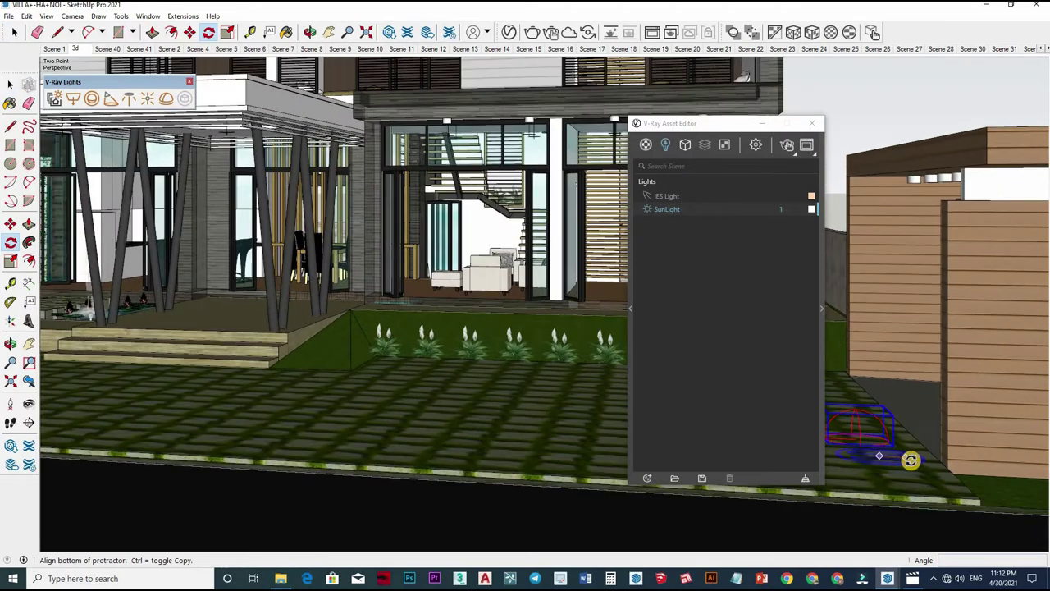
left_click(911, 460)
left_click(881, 461)
key("m")
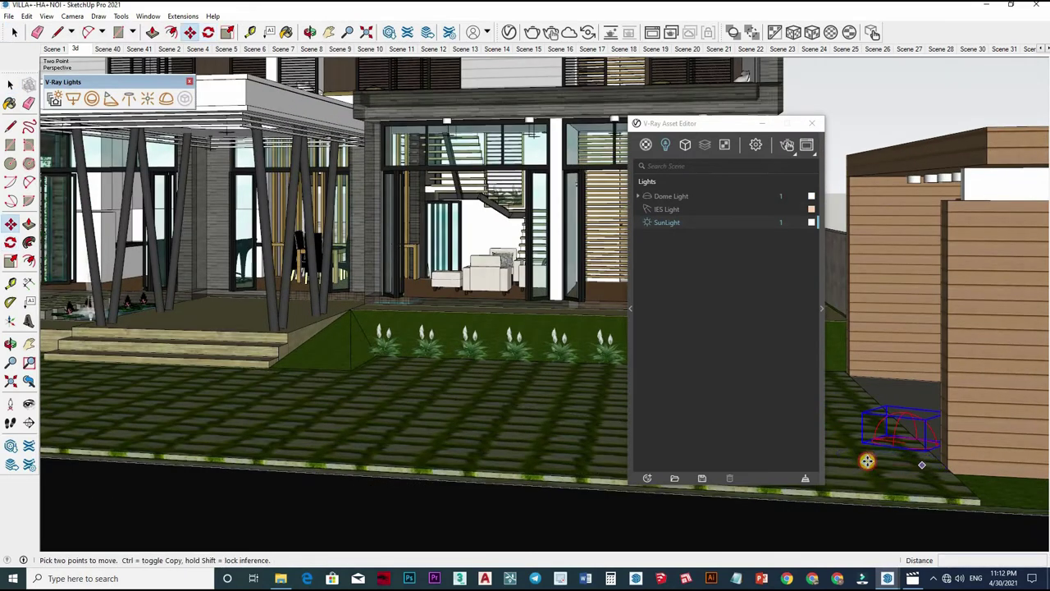
left_click_drag(867, 461, 825, 344)
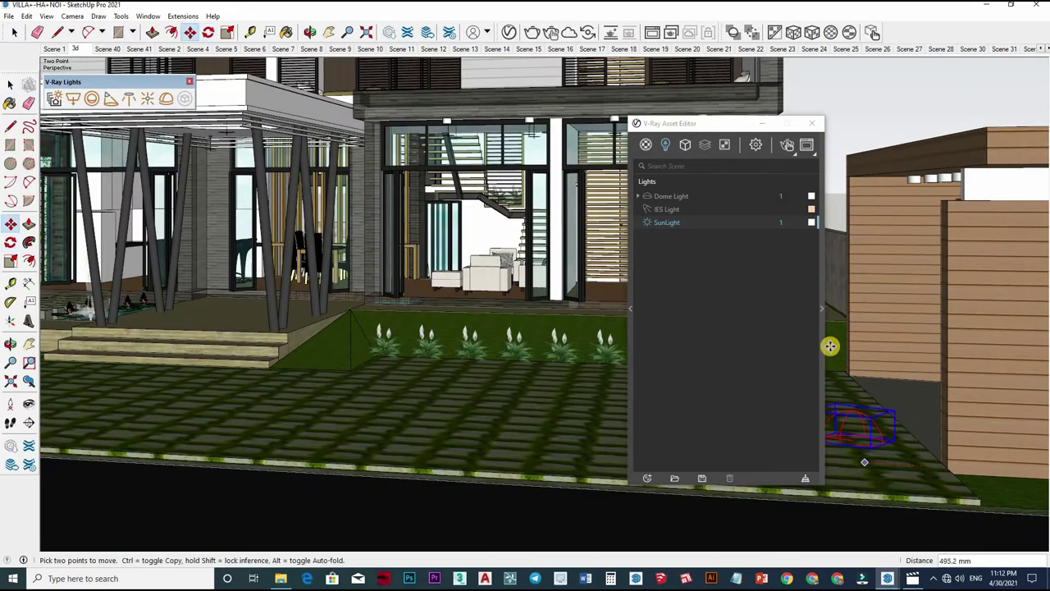
Load the VizPeople HDR sky image as the Dome Light texture
left_click(716, 129)
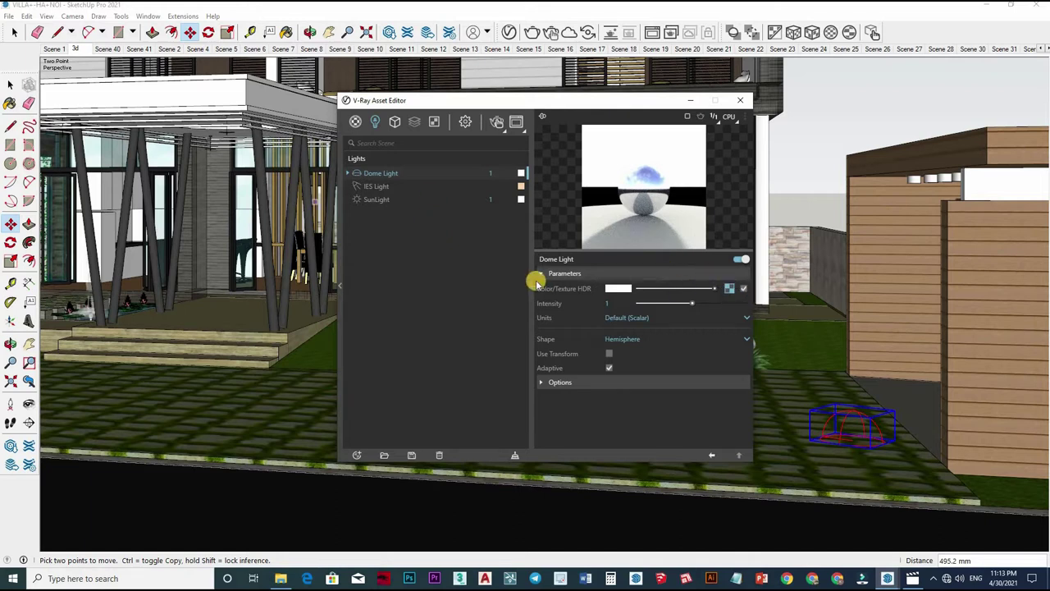
left_click(562, 267)
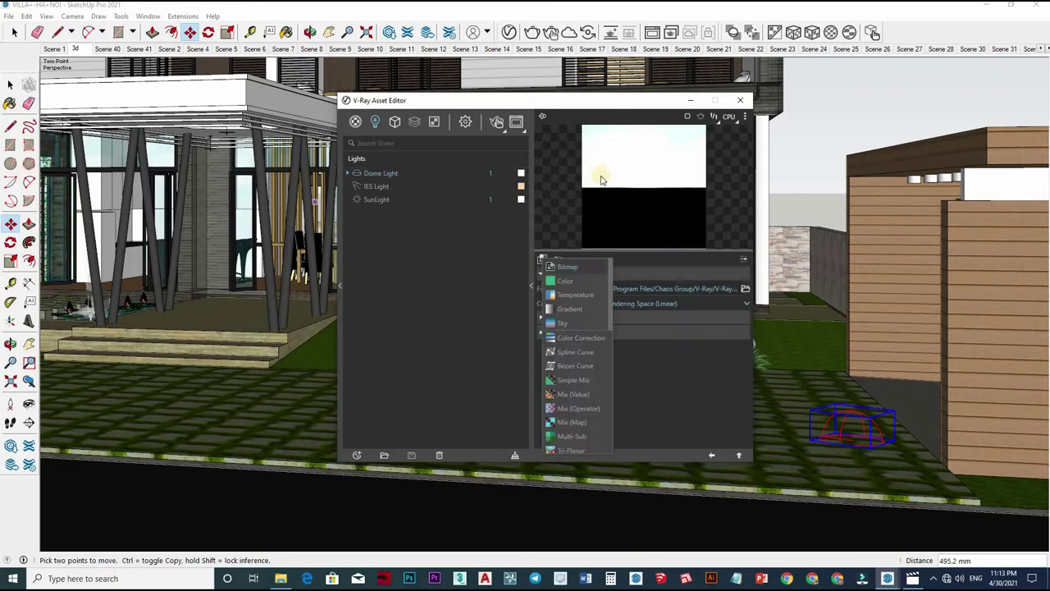
left_click(539, 263)
left_click(554, 294)
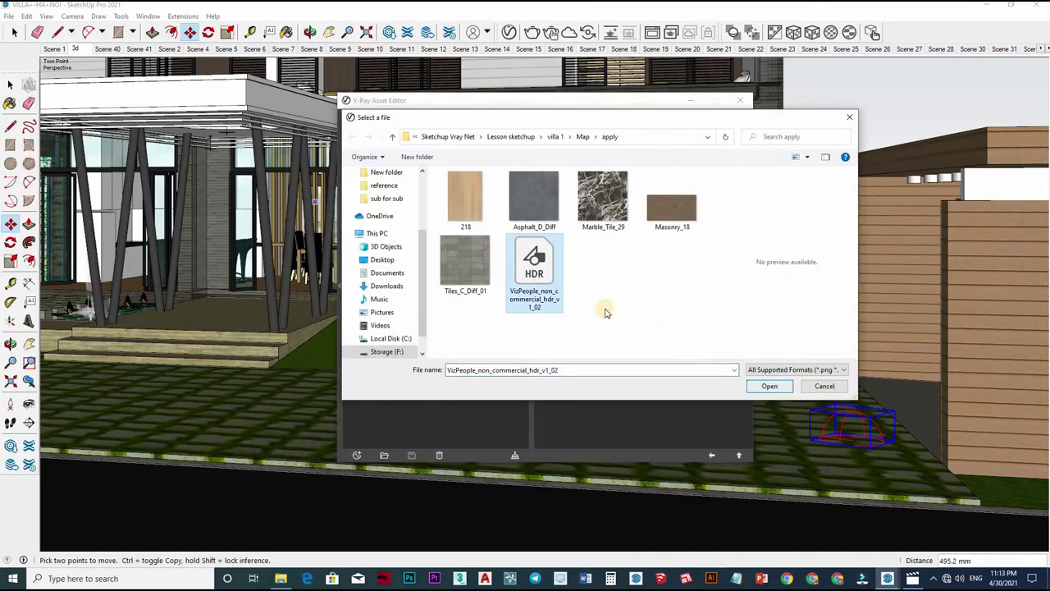
key("Return")
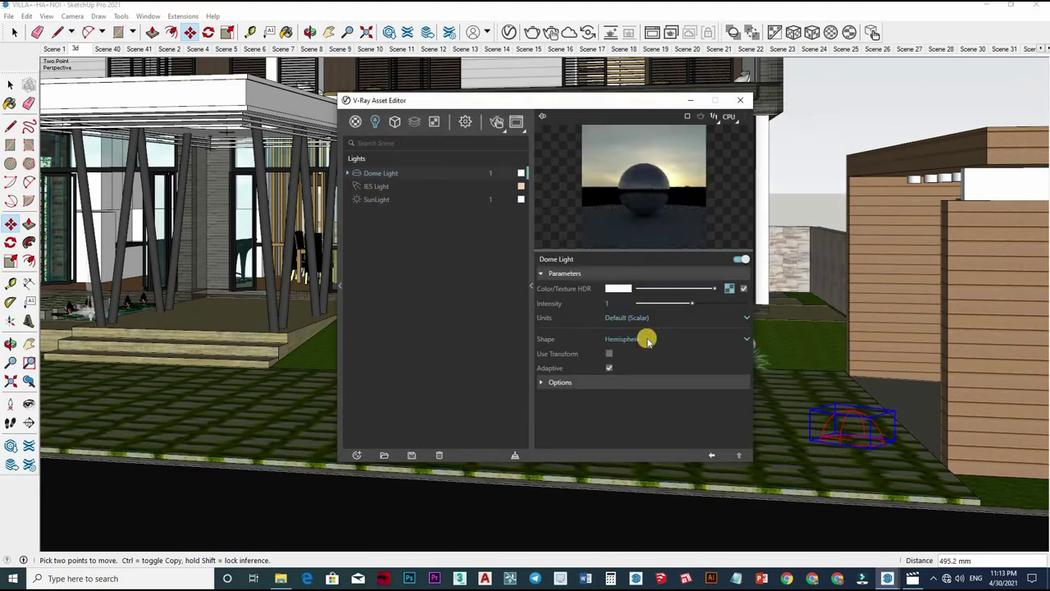
Set the Dome Light shape to Sphere and intensity to 5
left_click(648, 340)
left_click(619, 354)
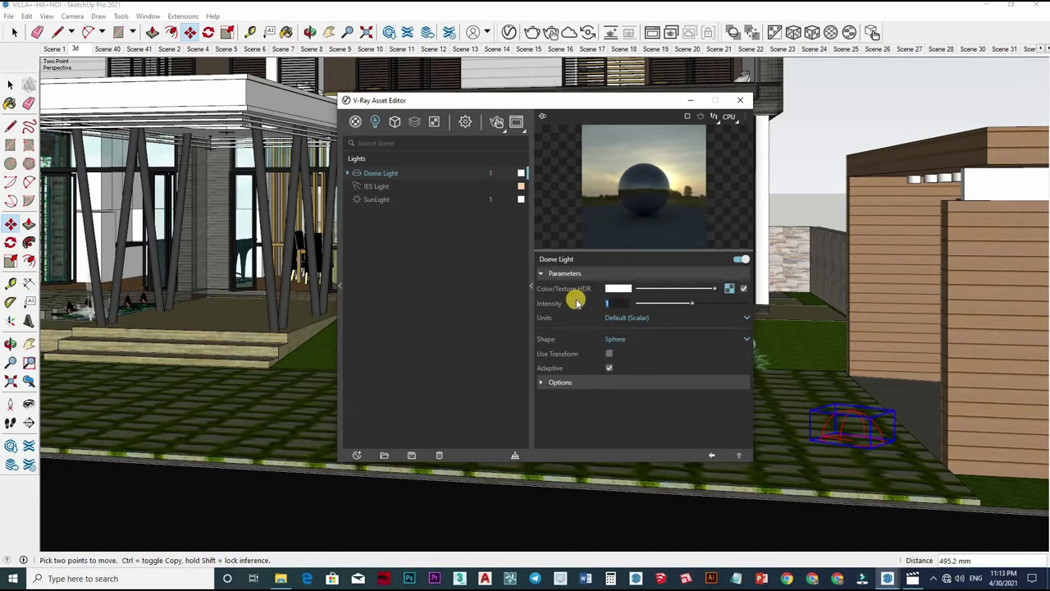
type("5")
key("Return")
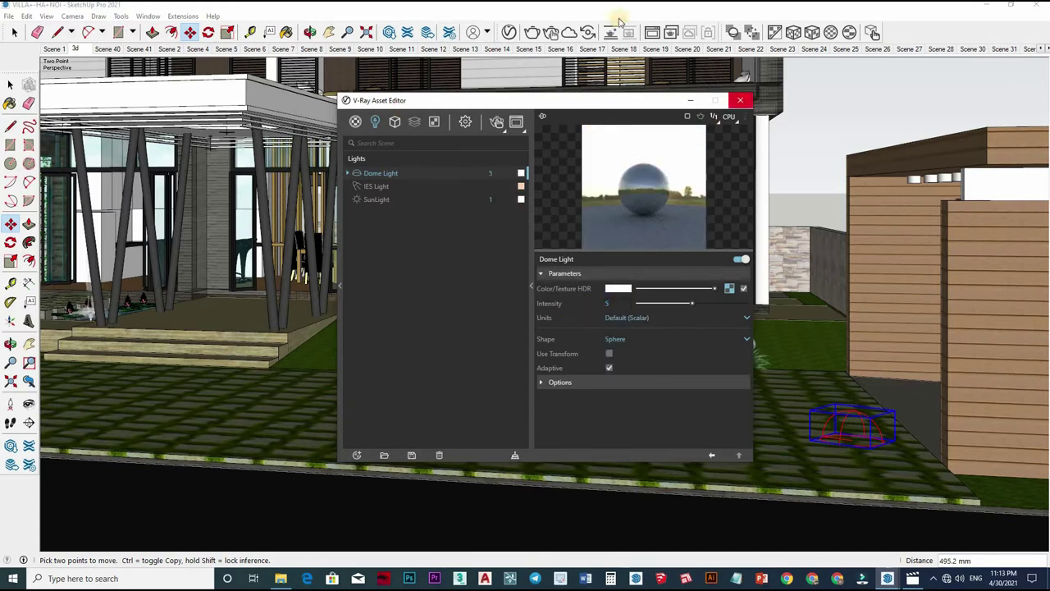
left_click(741, 101)
Render the villa view under the new dome light and inspect it in the Frame Buffer
left_click(587, 32)
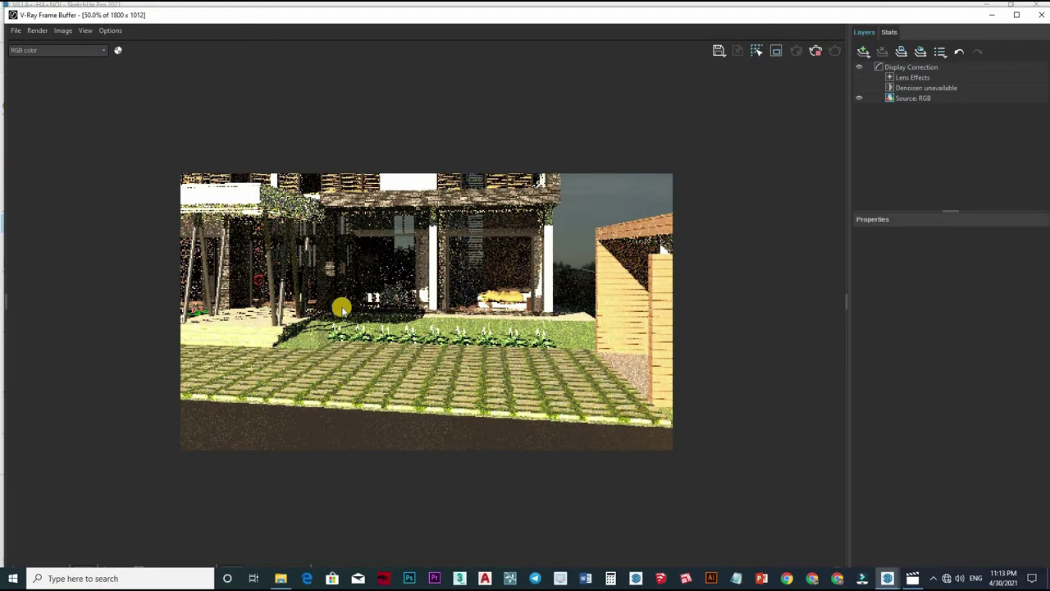
scroll(408, 293, "up", 1)
scroll(408, 292, "down", 1)
scroll(520, 246, "up", 1)
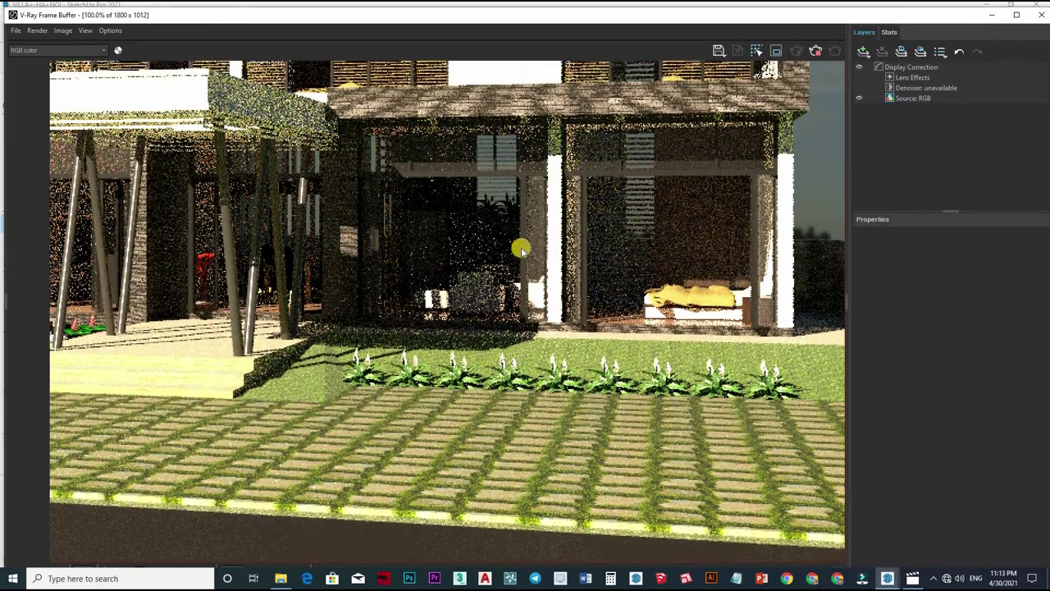
scroll(520, 246, "down", 1)
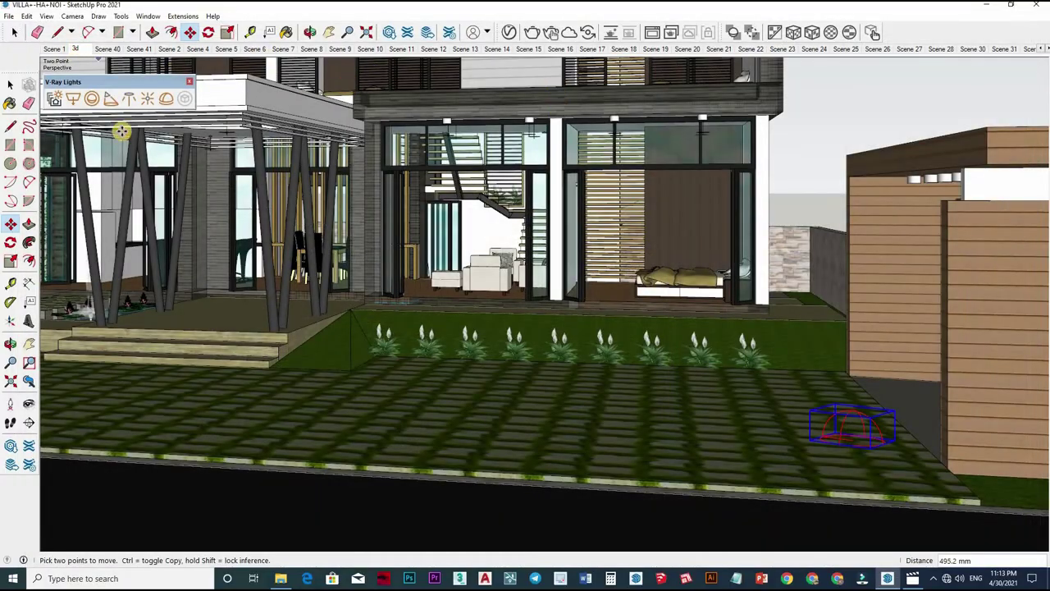
scroll(923, 470, "down", 2)
scroll(923, 470, "down", 1)
scroll(922, 470, "down", 2)
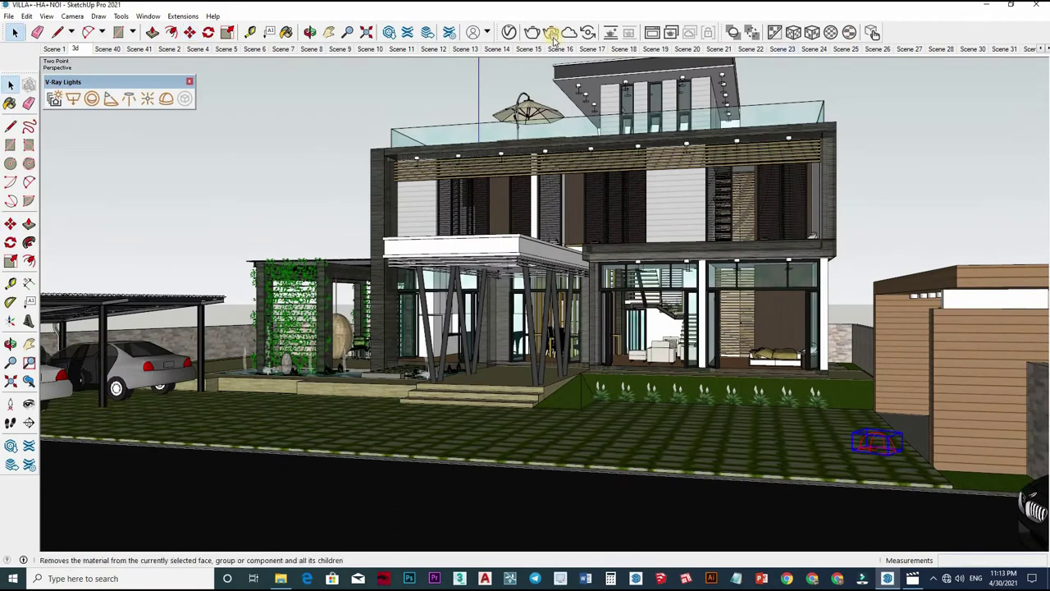
Run an interactive render of the villa and fit the whole image in the Frame Buffer
left_click(551, 33)
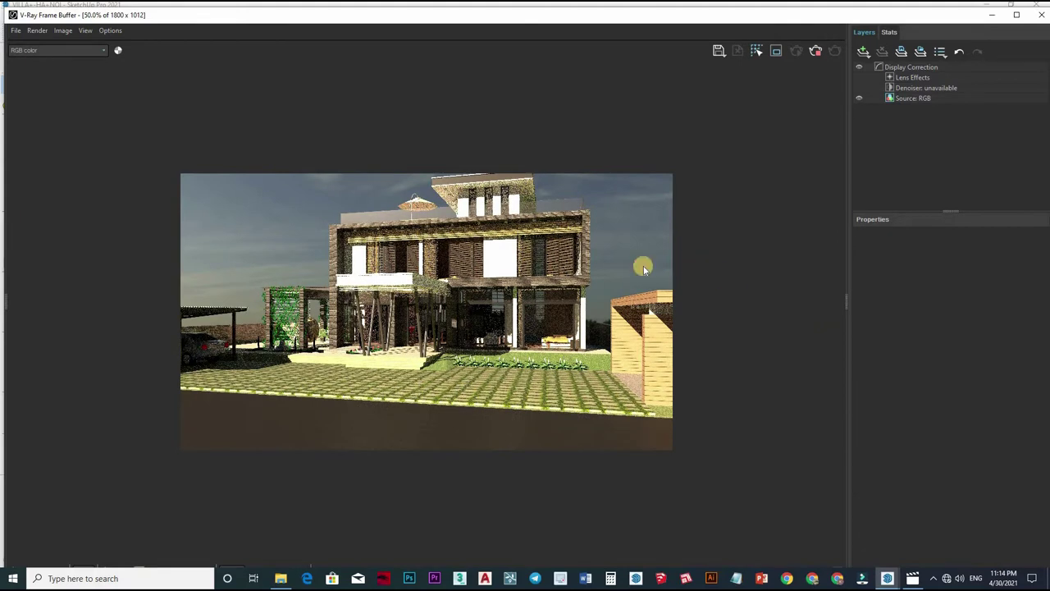
scroll(584, 308, "up", 3)
scroll(410, 304, "down", 3)
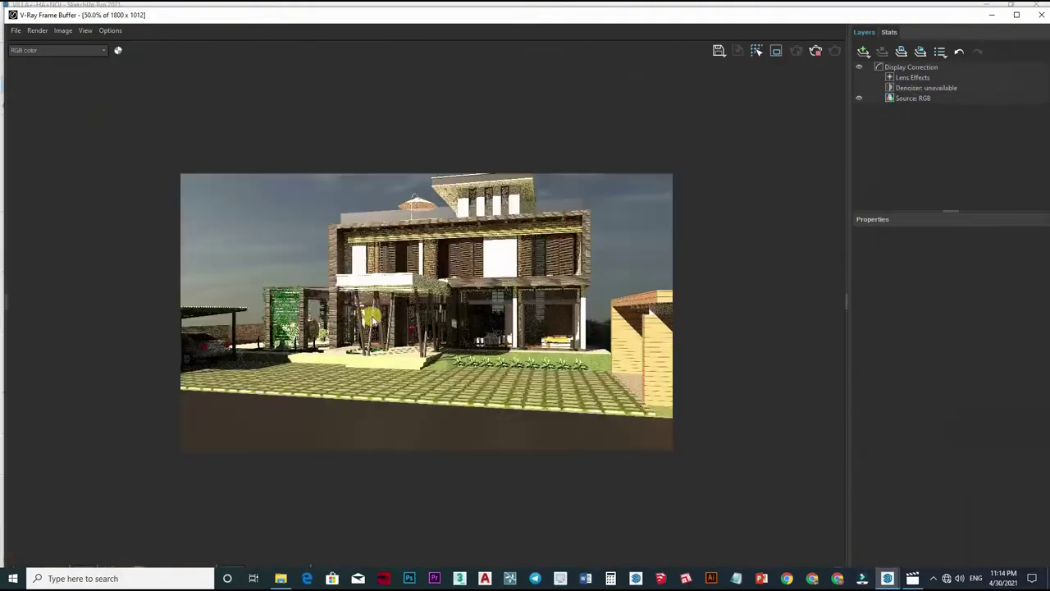
scroll(446, 300, "up", 1)
left_click(786, 51)
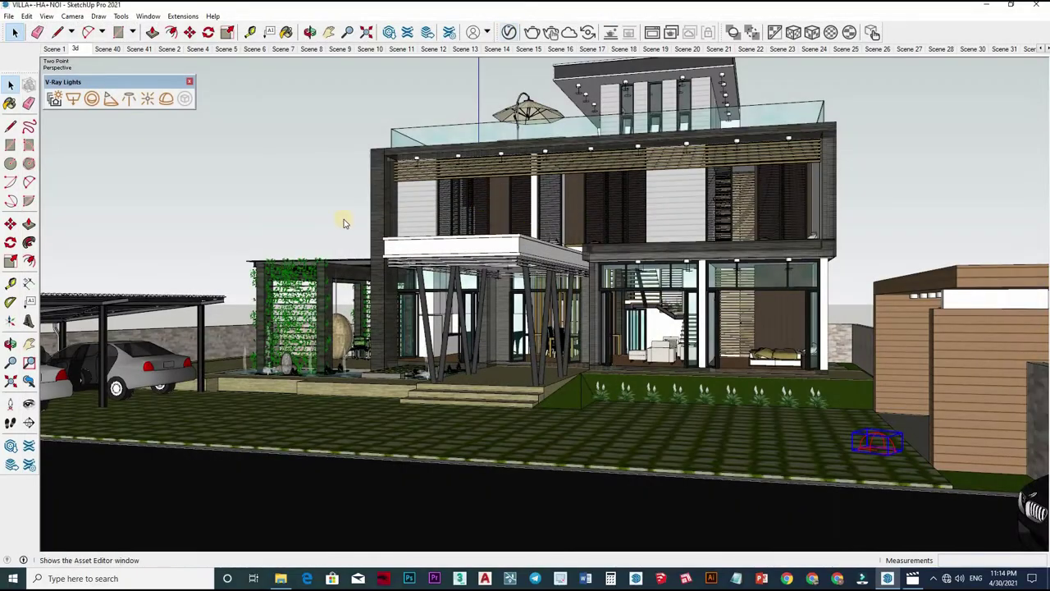
Reopen the Dome Light settings, re-render, then expand the Environment render settings
left_click(520, 190)
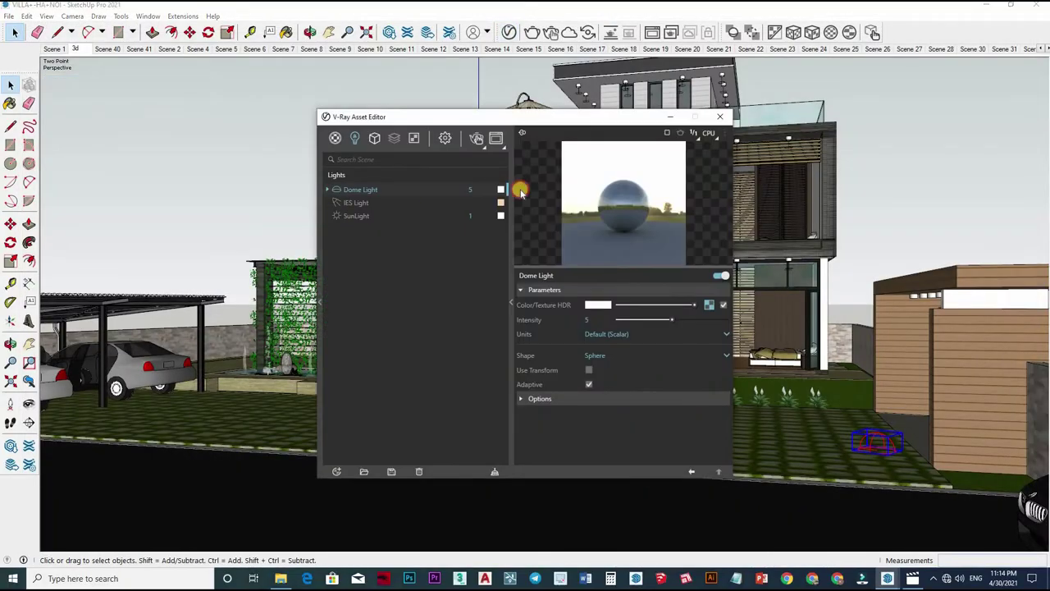
left_click(720, 116)
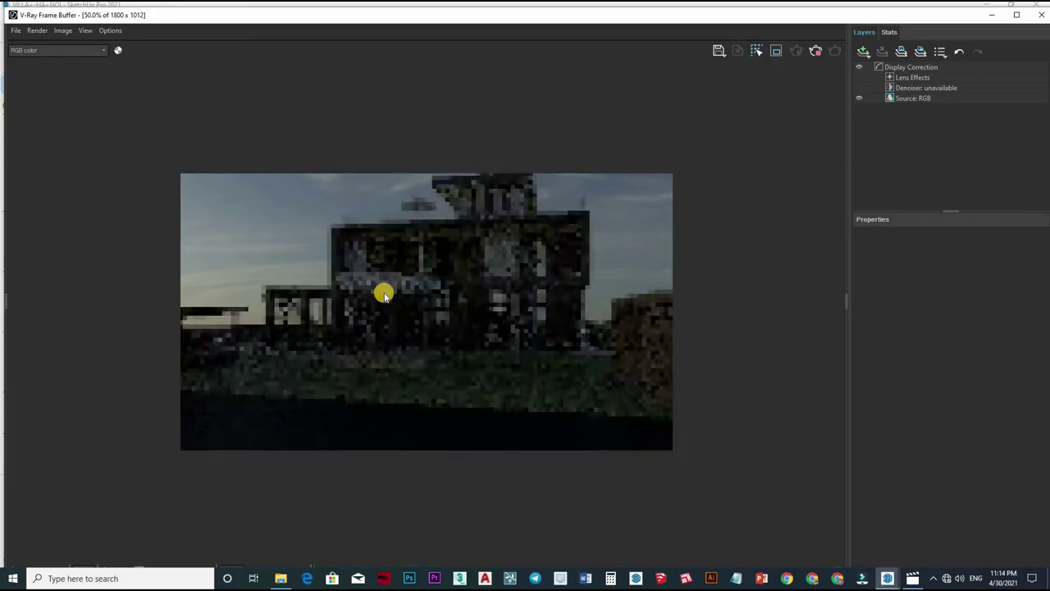
scroll(492, 279, "up", 2)
scroll(541, 246, "down", 2)
scroll(673, 131, "up", 2)
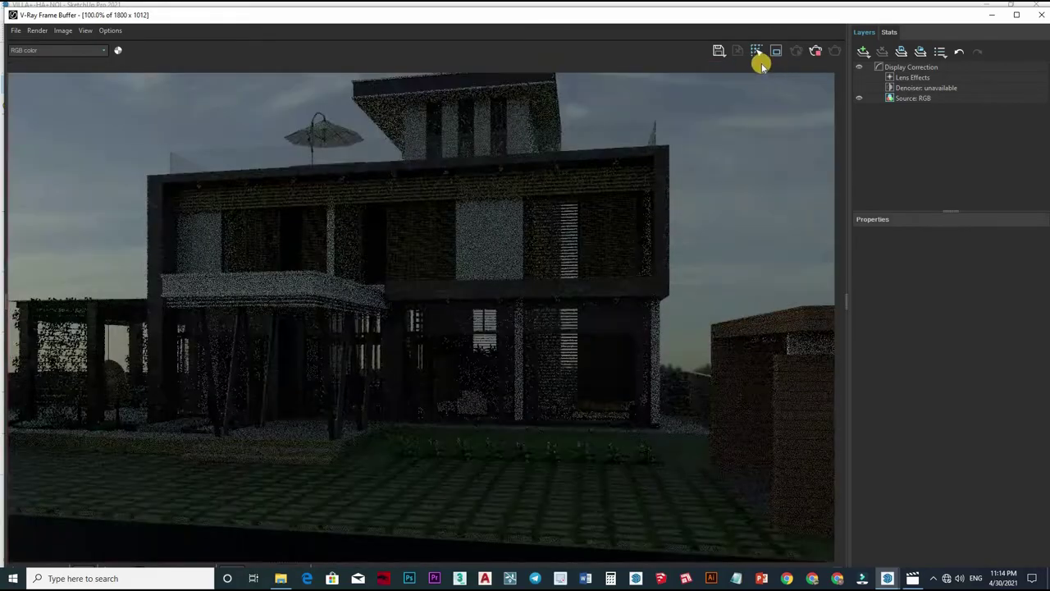
scroll(779, 61, "down", 2)
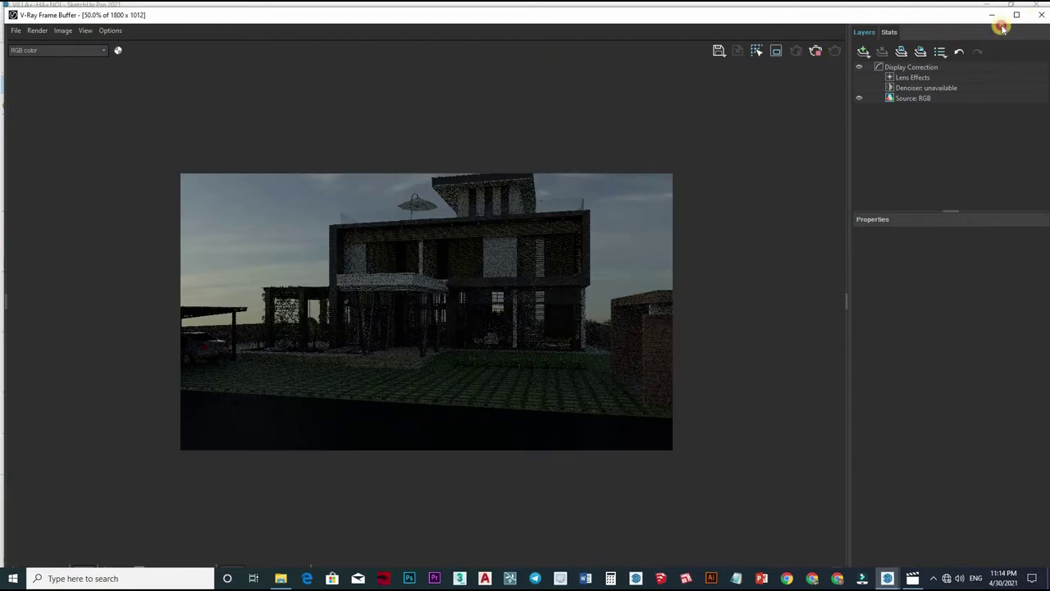
left_click(509, 32)
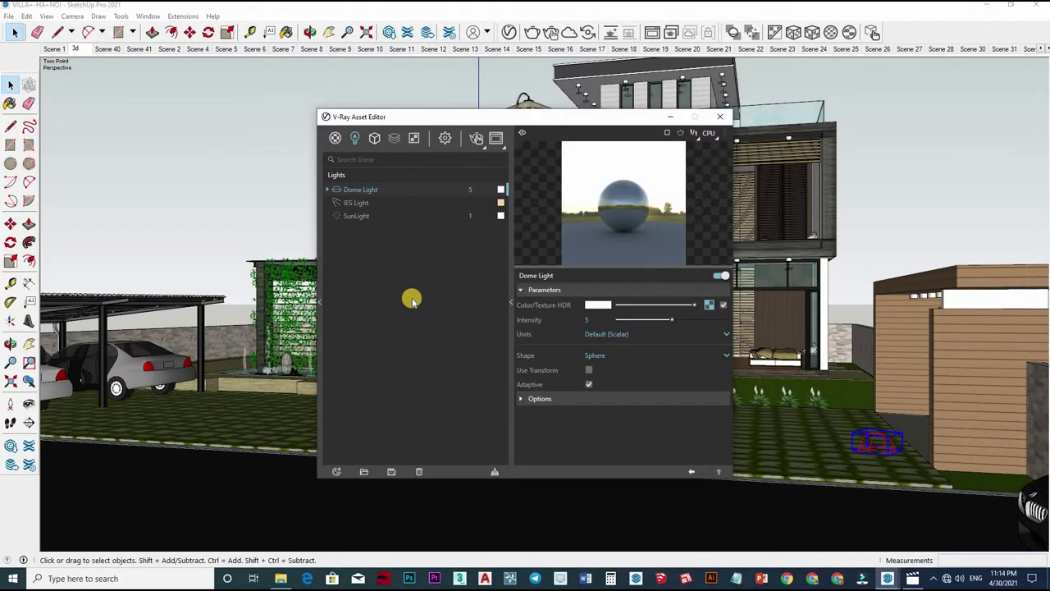
left_click(437, 302)
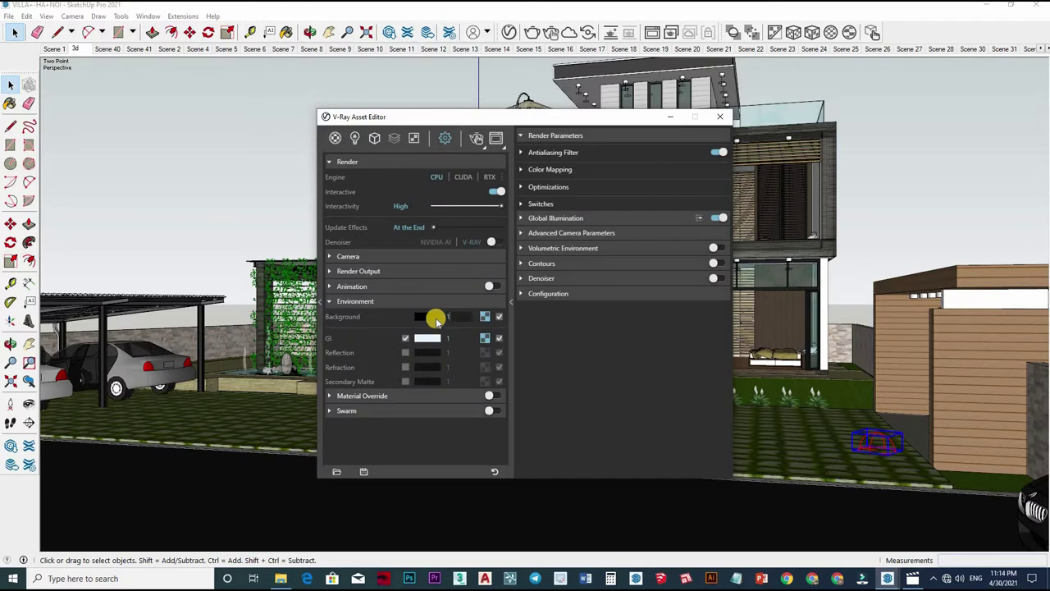
Set Background intensity to 5, re-render, stop the render, and return to the lights
type("50")
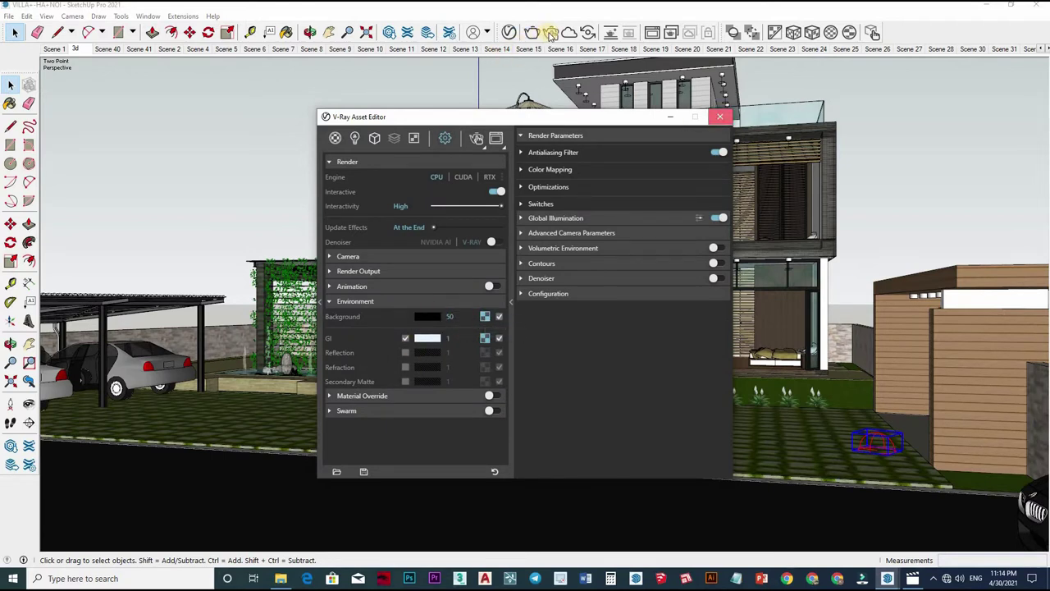
left_click(551, 34)
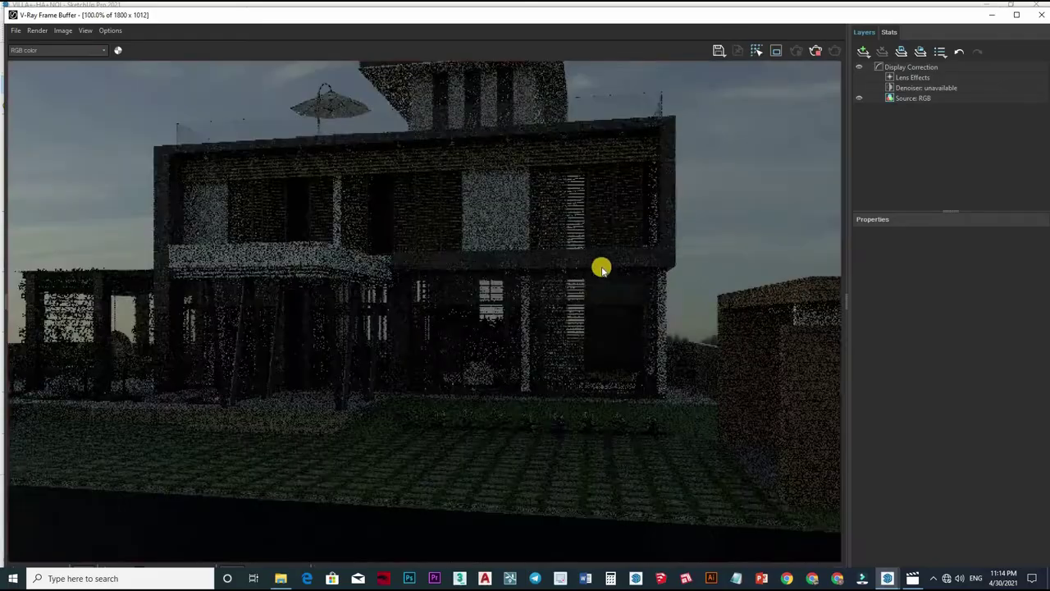
scroll(559, 288, "down", 2)
left_click(820, 46)
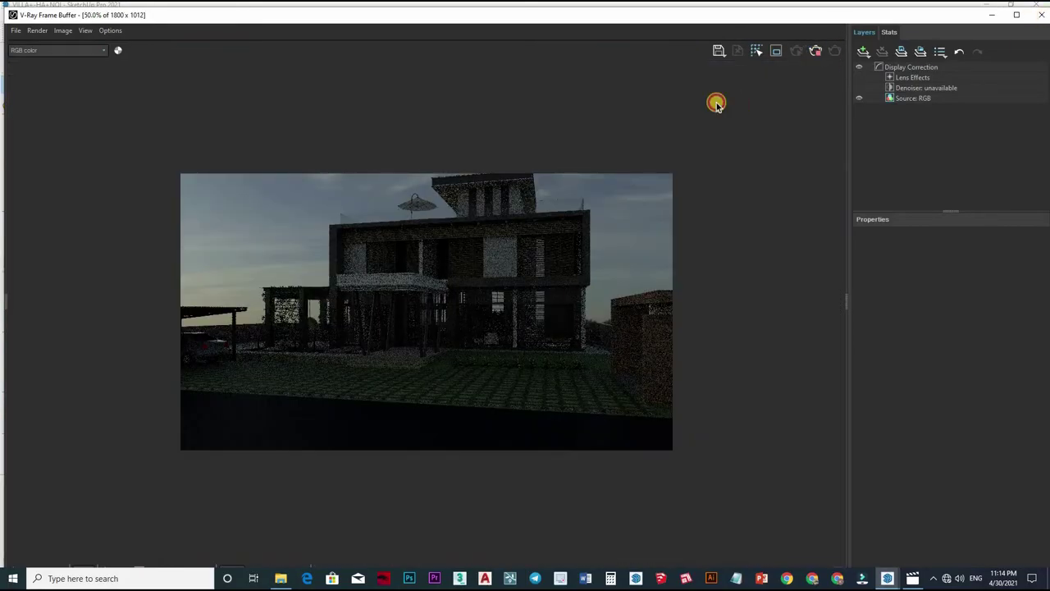
left_click(507, 6)
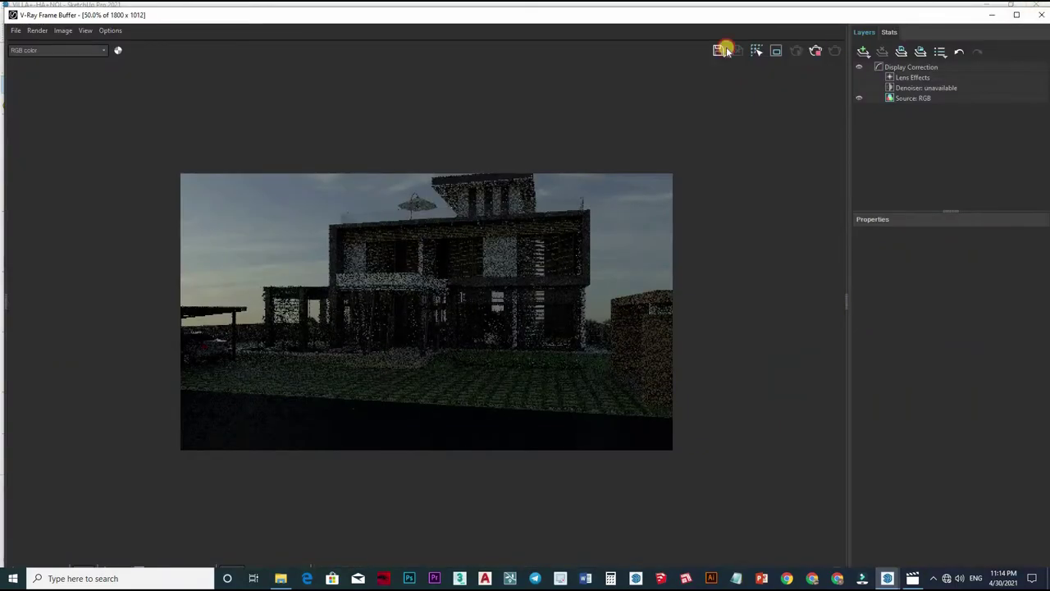
left_click(509, 5)
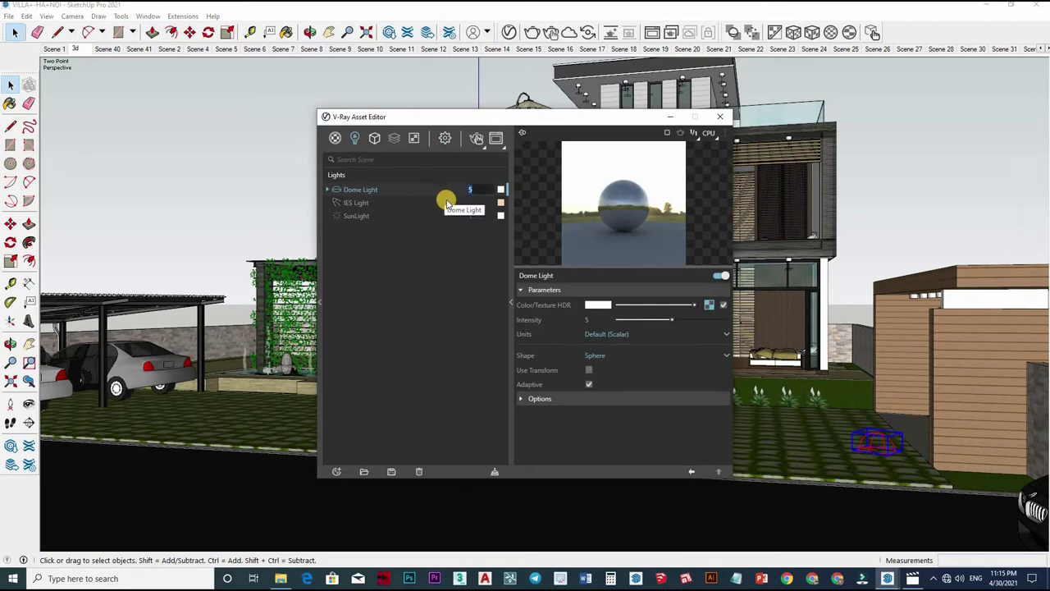
Raise the Dome Light intensity to 20 and review the interactive re-render
type("20")
key("Return")
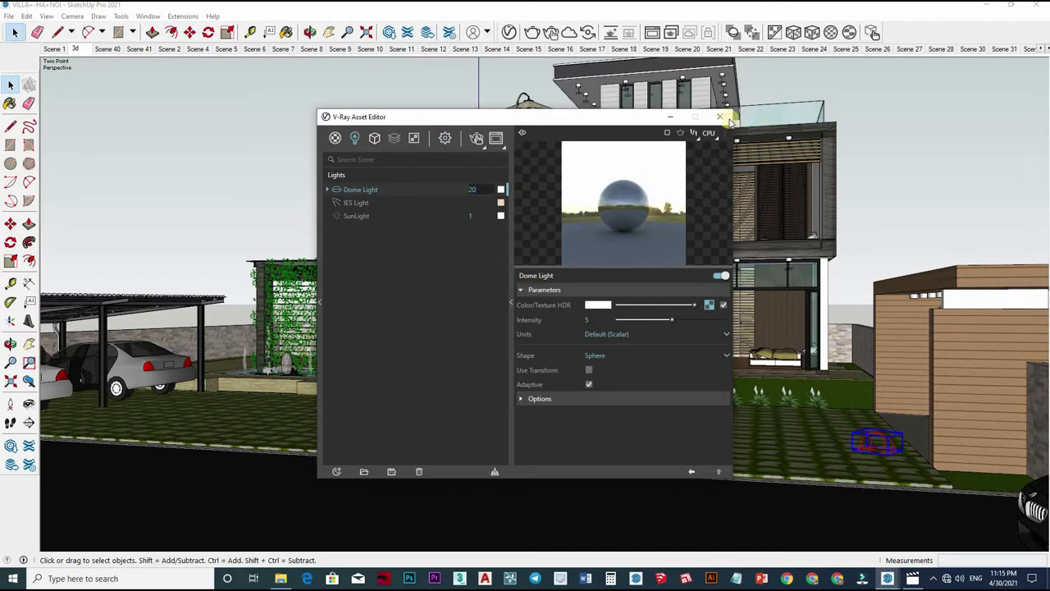
left_click(720, 118)
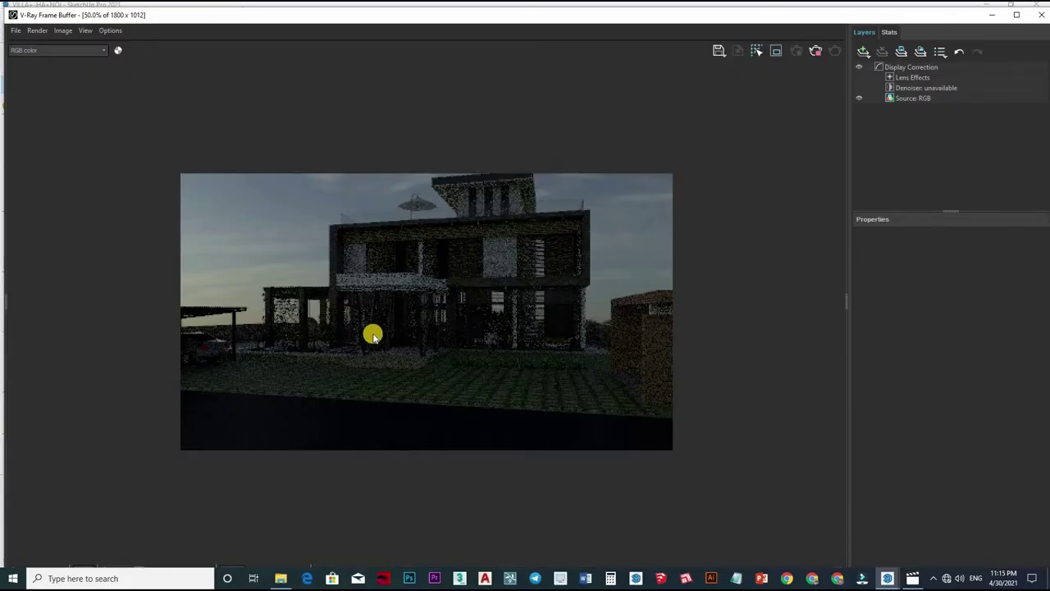
scroll(432, 312, "up", 2)
scroll(369, 328, "down", 2)
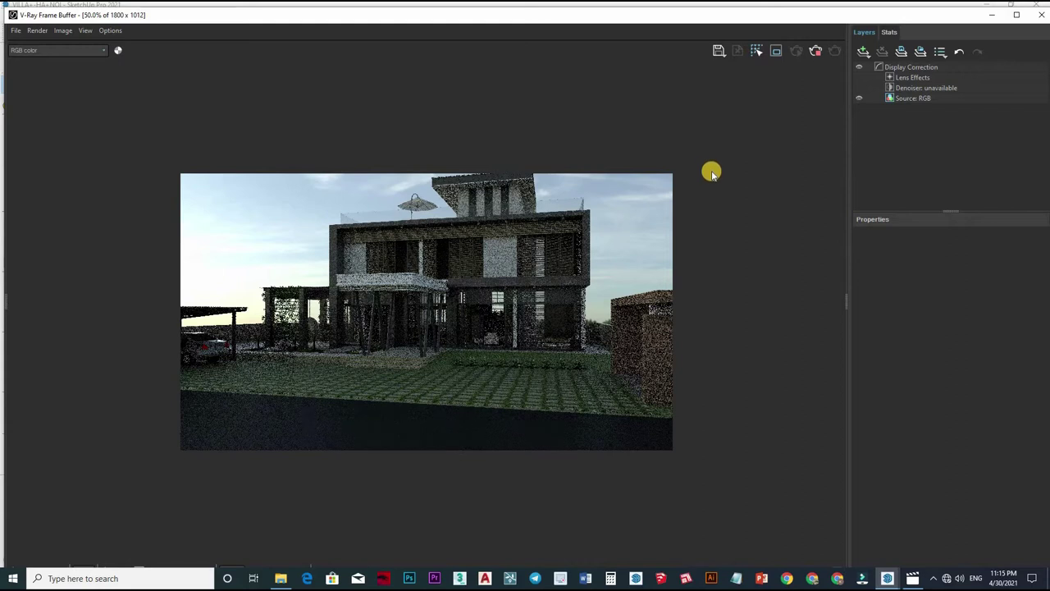
scroll(512, 233, "up", 1)
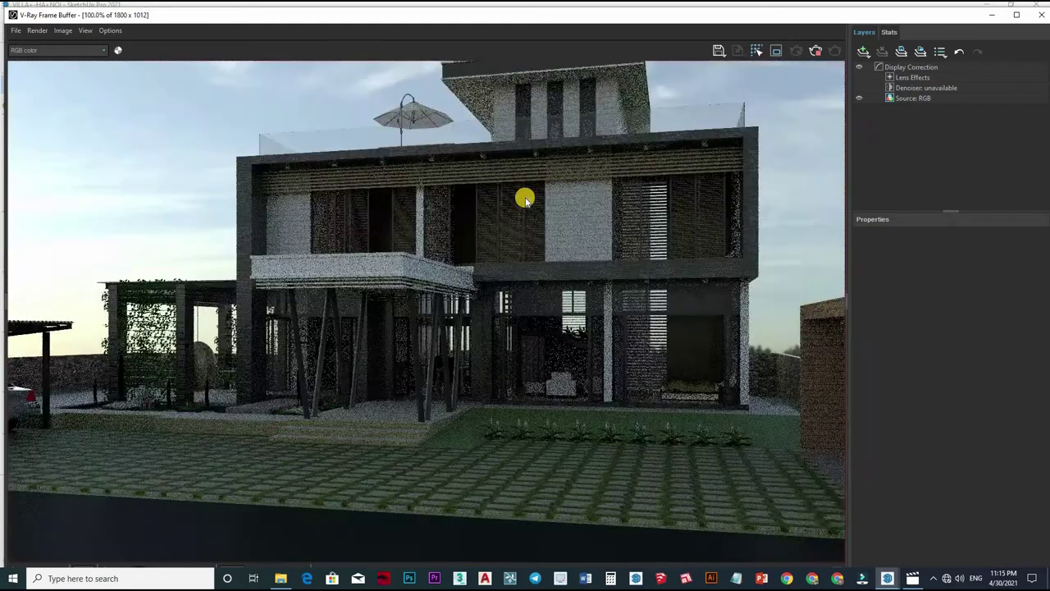
scroll(592, 230, "down", 1)
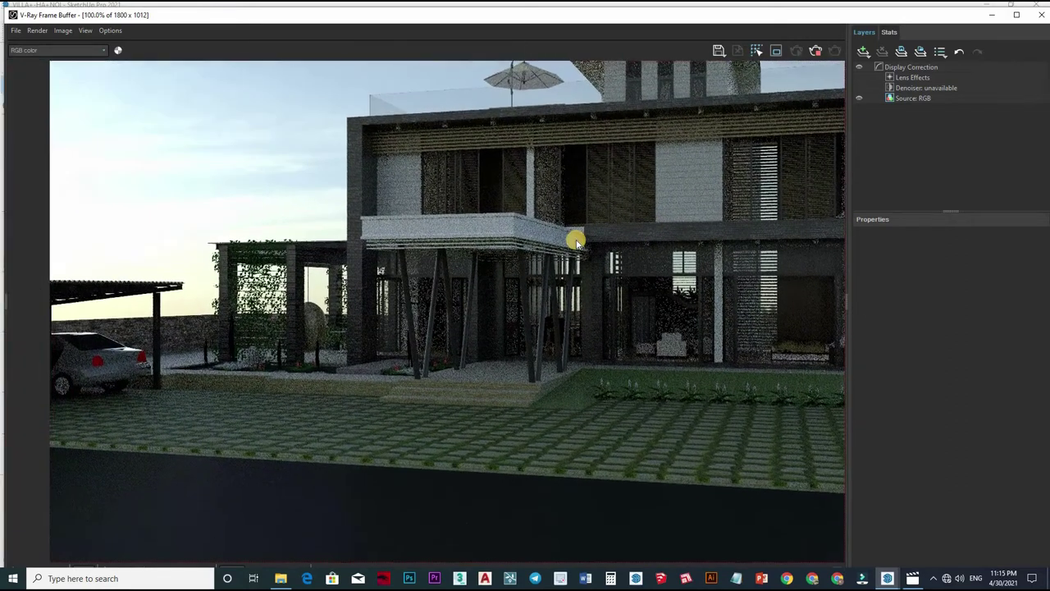
scroll(333, 297, "up", 1)
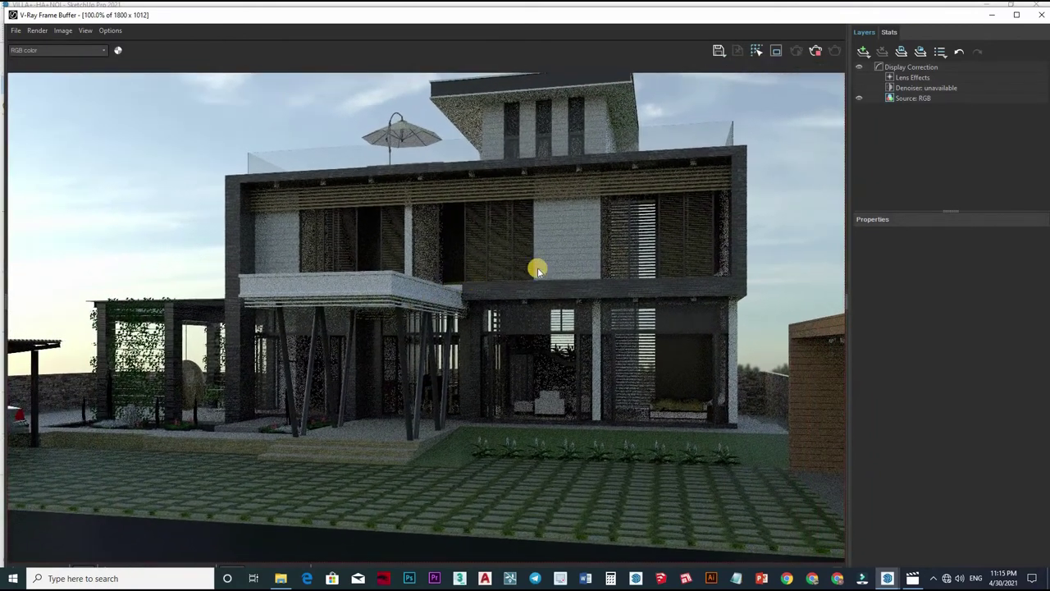
left_click(1039, 16)
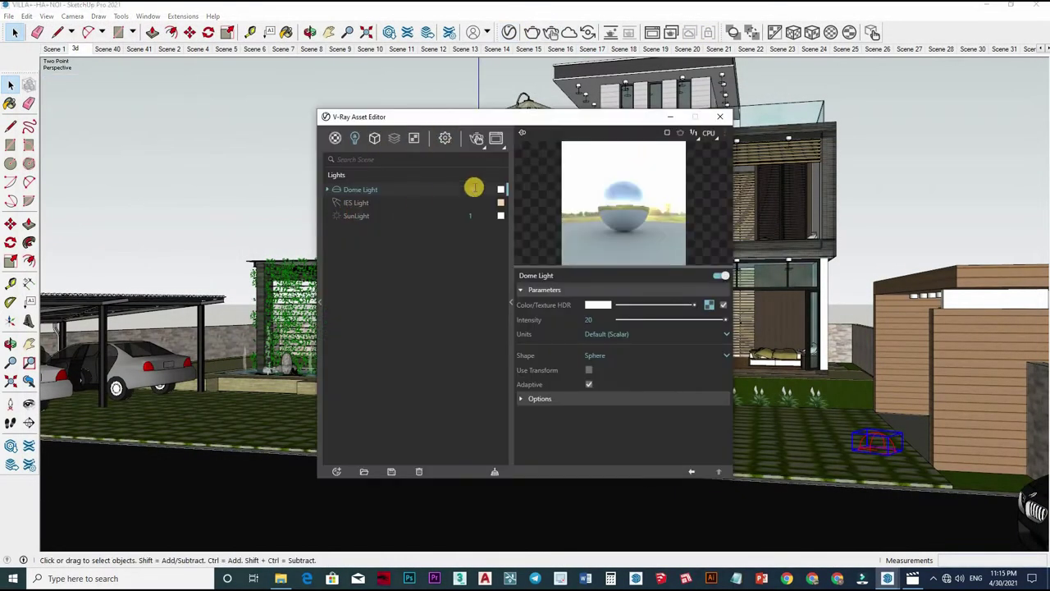
Render the villa again with the stronger dome light, then close the Frame Buffer
left_click(554, 32)
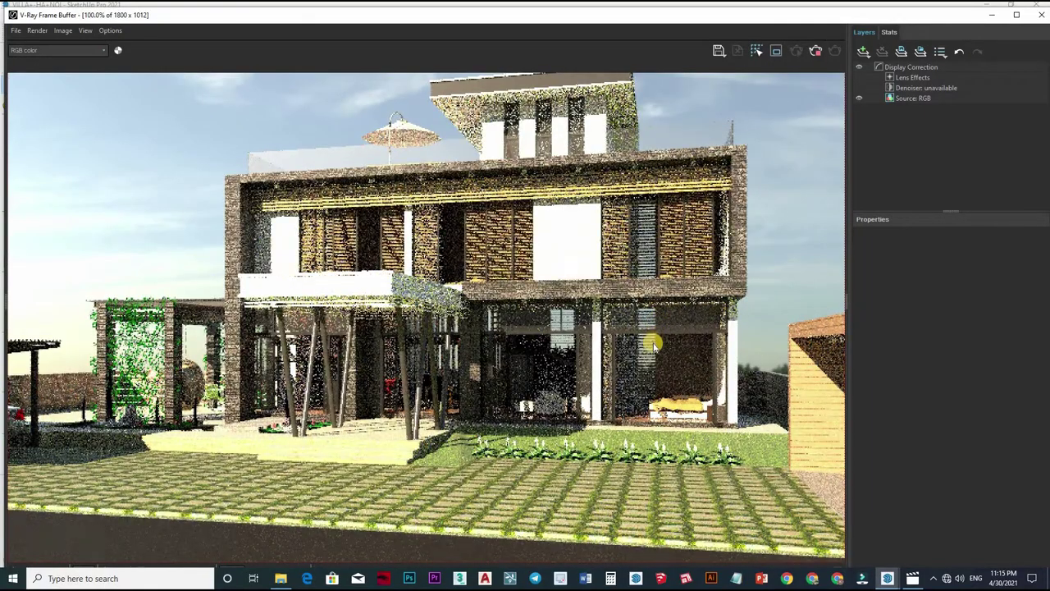
scroll(492, 324, "down", 2)
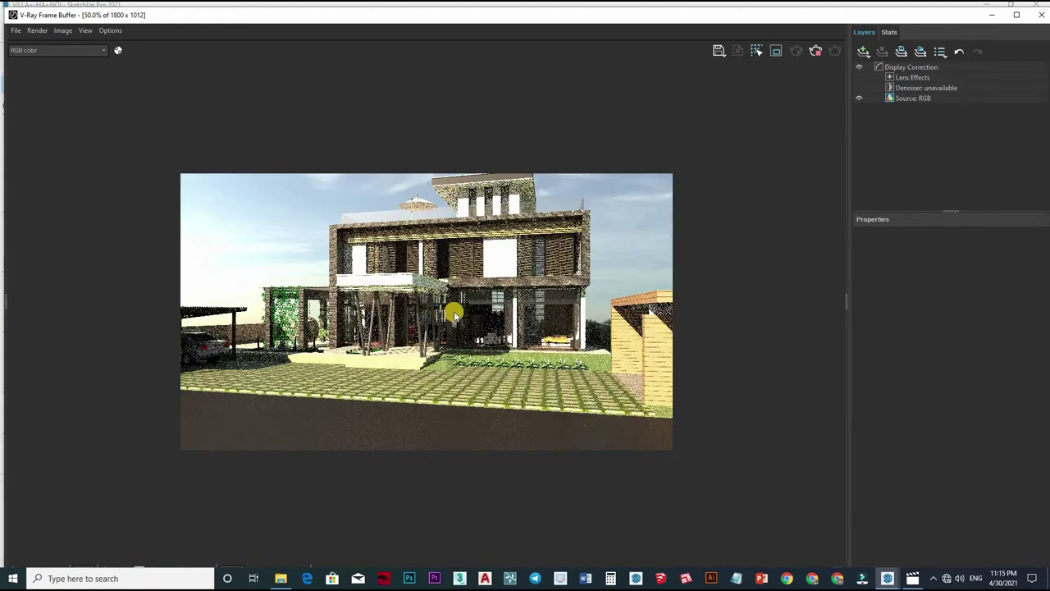
scroll(447, 310, "up", 2)
scroll(665, 345, "down", 2)
scroll(530, 324, "up", 2)
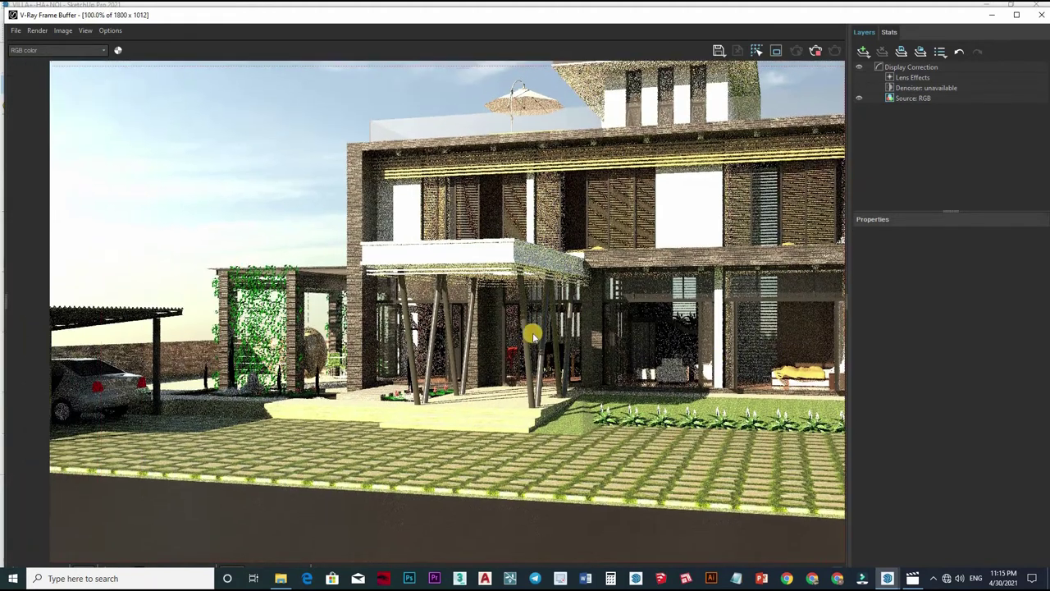
scroll(695, 160, "down", 2)
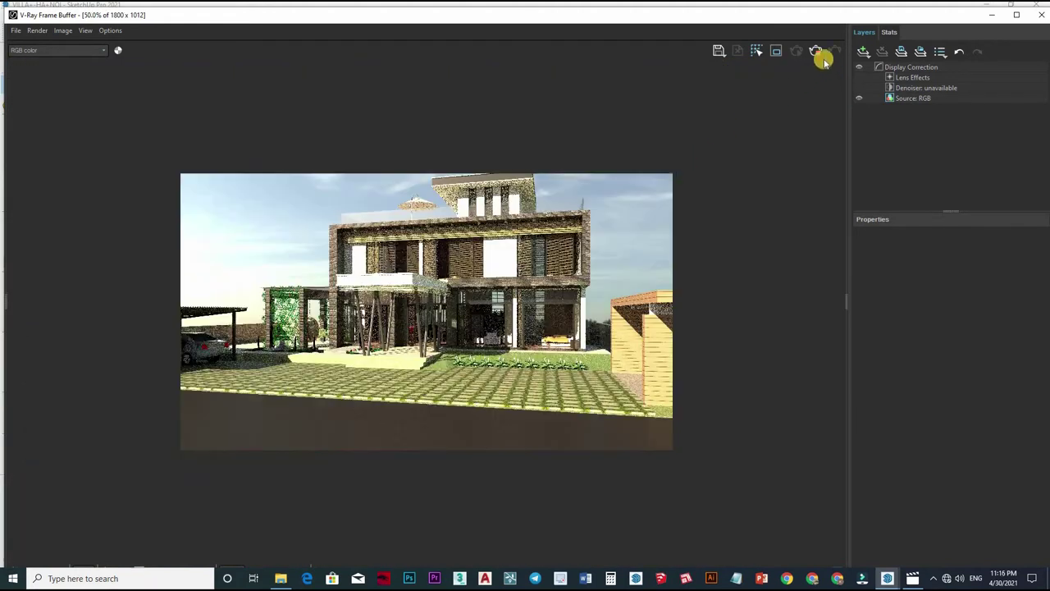
left_click(1039, 22)
left_click(511, 32)
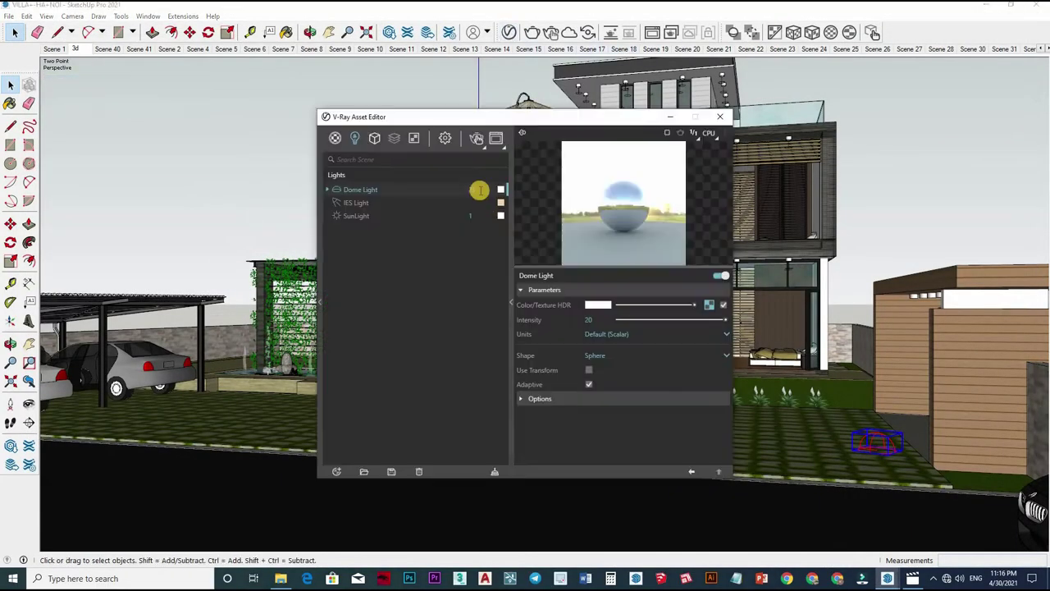
Set Dome Light intensity to 10 and the Background intensity to 5
type("10")
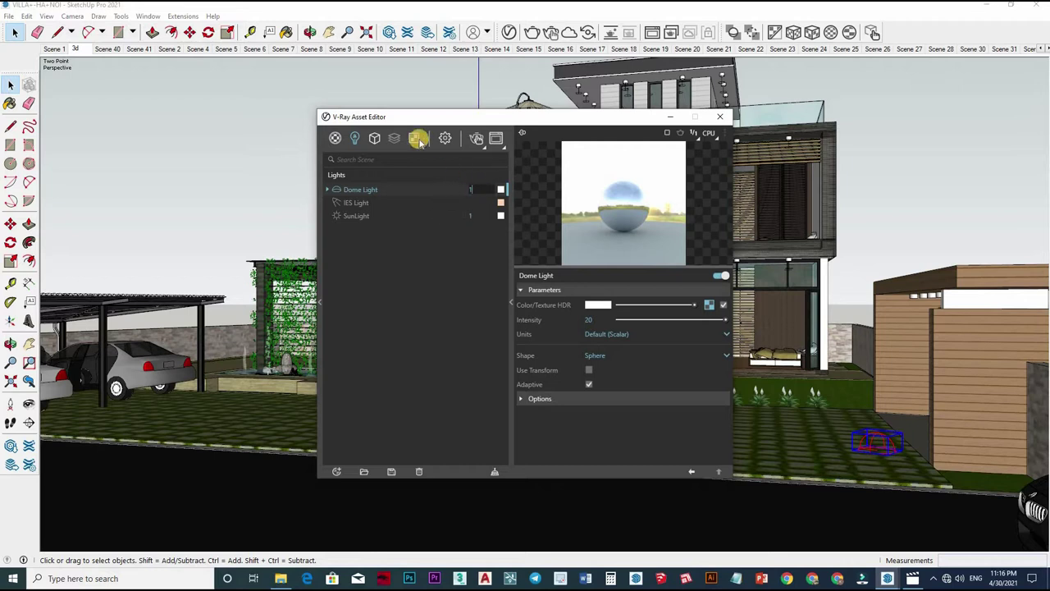
key("Return")
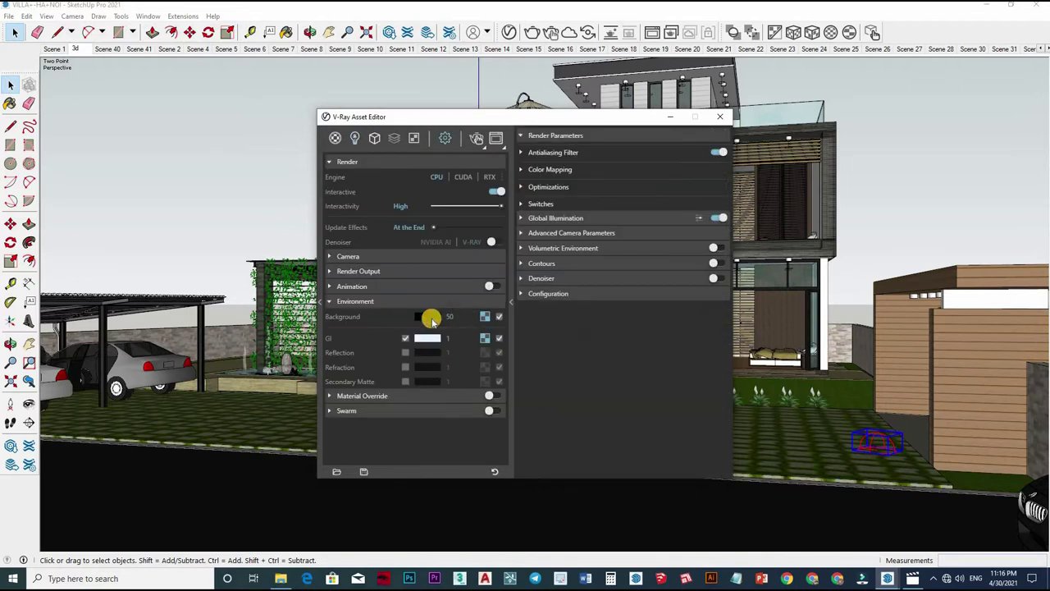
type("5")
key("Return")
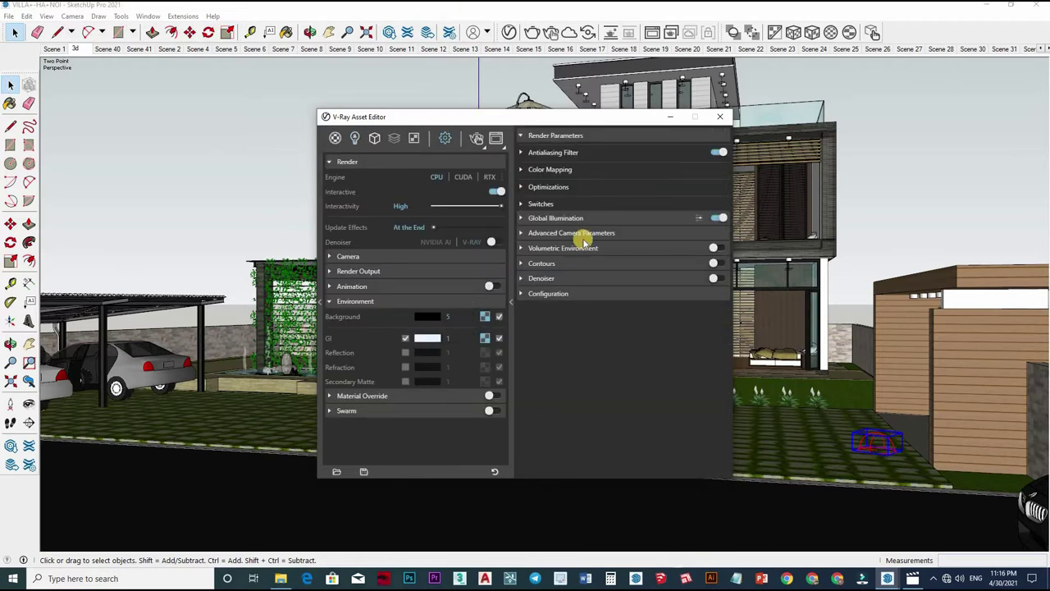
Orbit to look down on the villa and lawn, then bring back the Dome Light settings
left_click(718, 120)
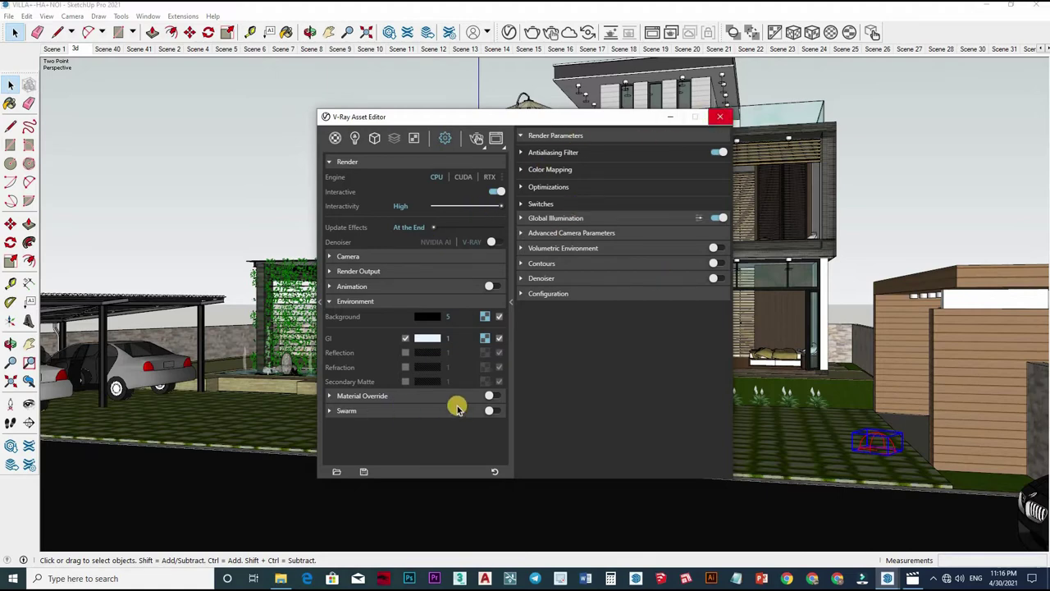
middle_click_drag(645, 421, 471, 119)
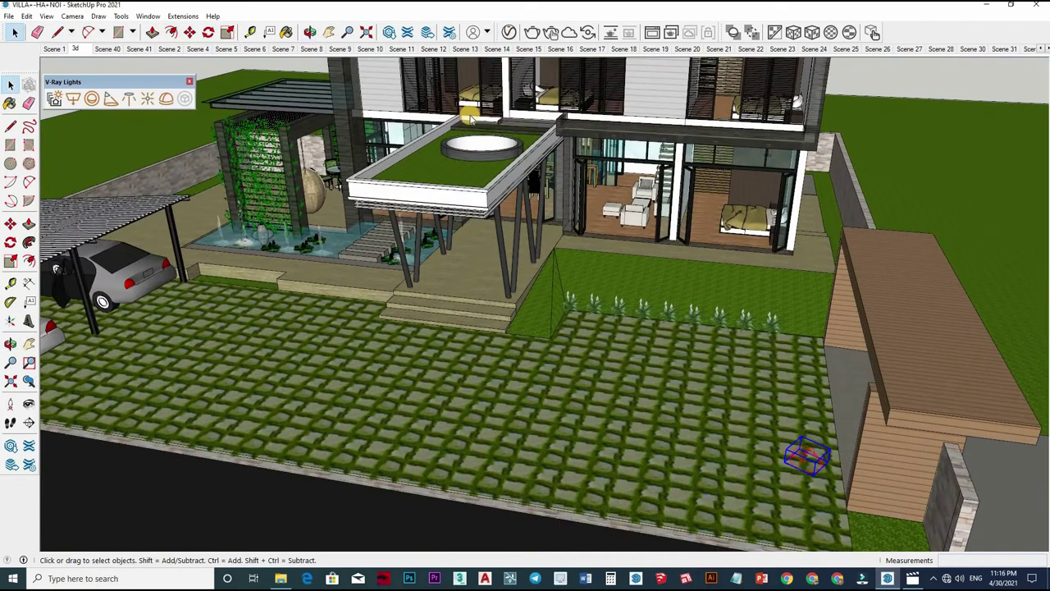
left_click(259, 104)
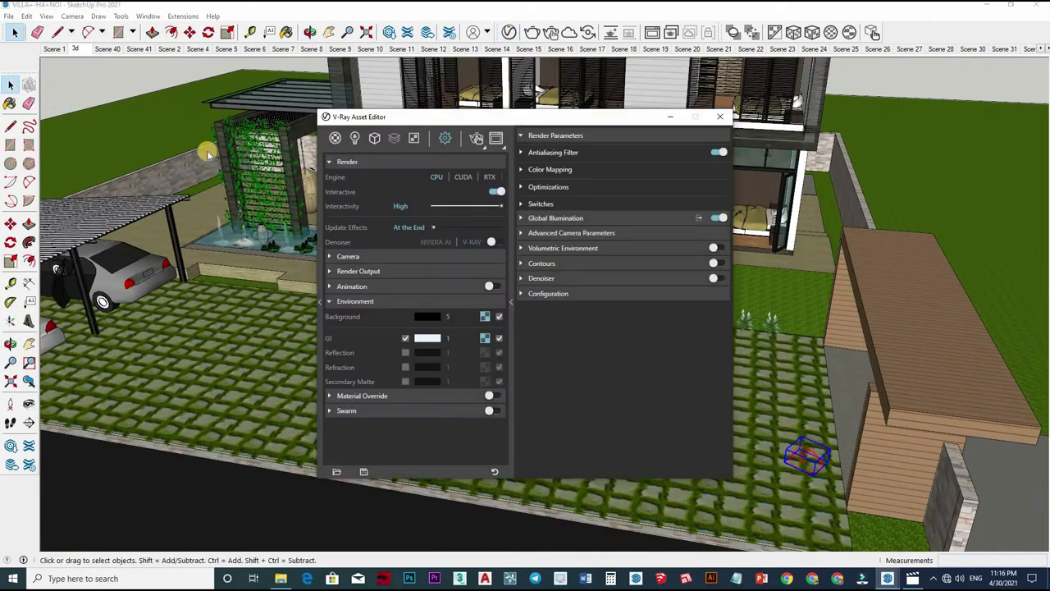
left_click_drag(345, 117, 113, 96)
left_click(102, 117)
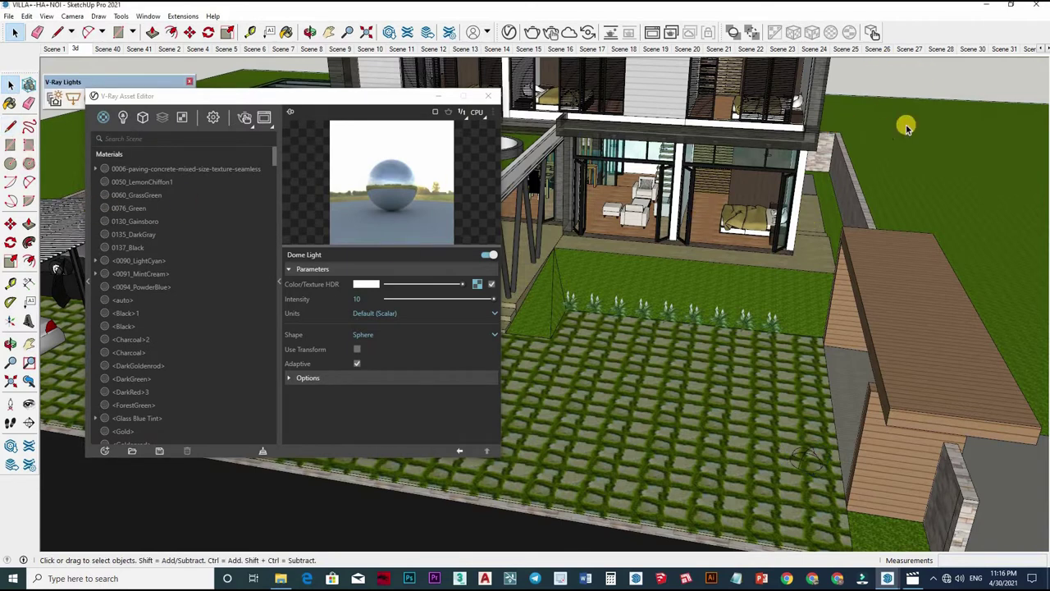
Try the Window menu's tray management and new tray dialogs, cancelling both
left_click(148, 17)
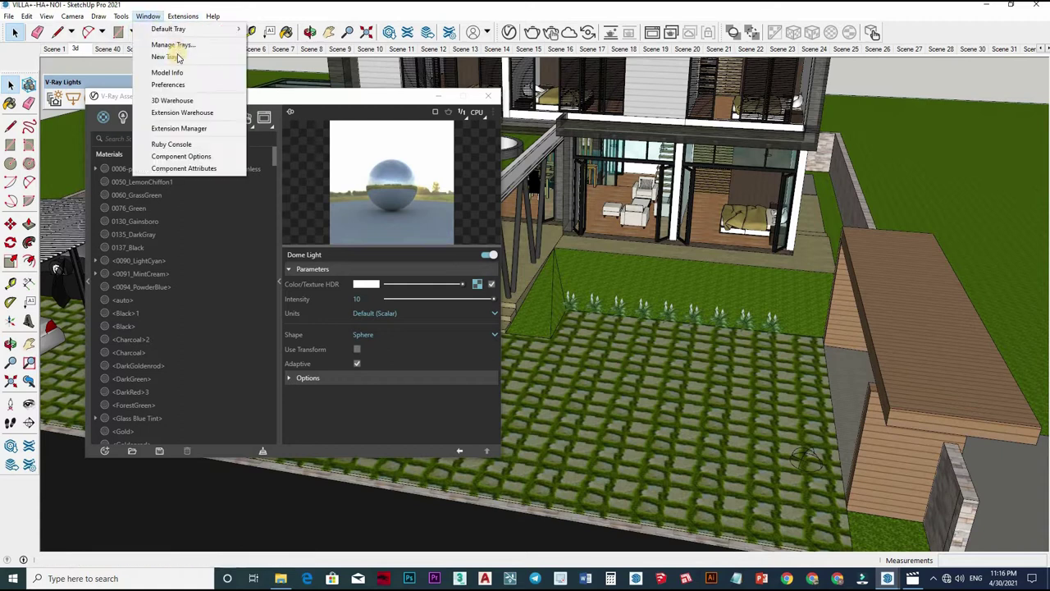
key("Return")
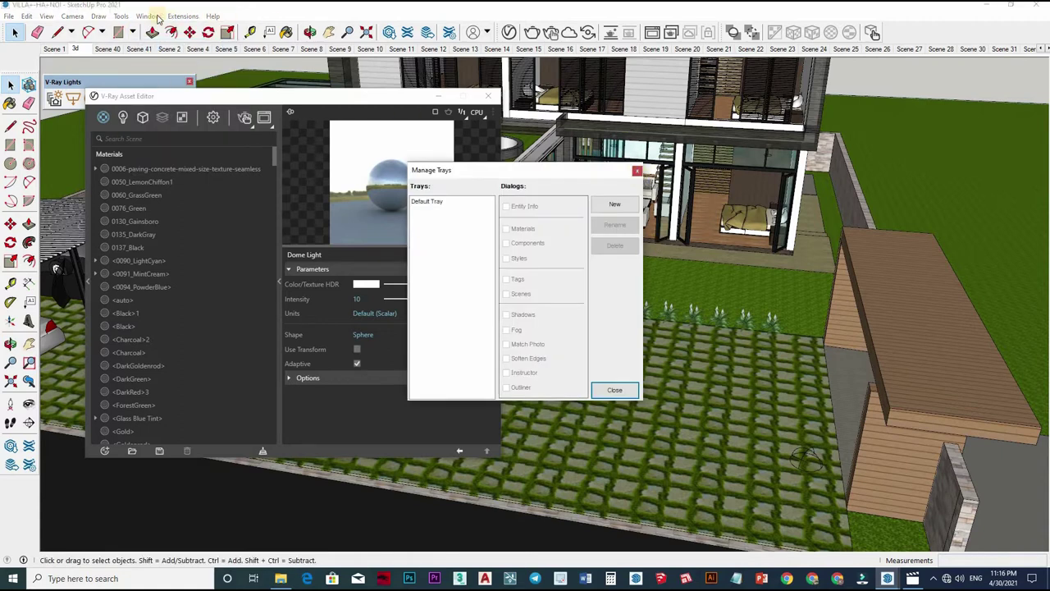
key("Escape")
key("alt+w")
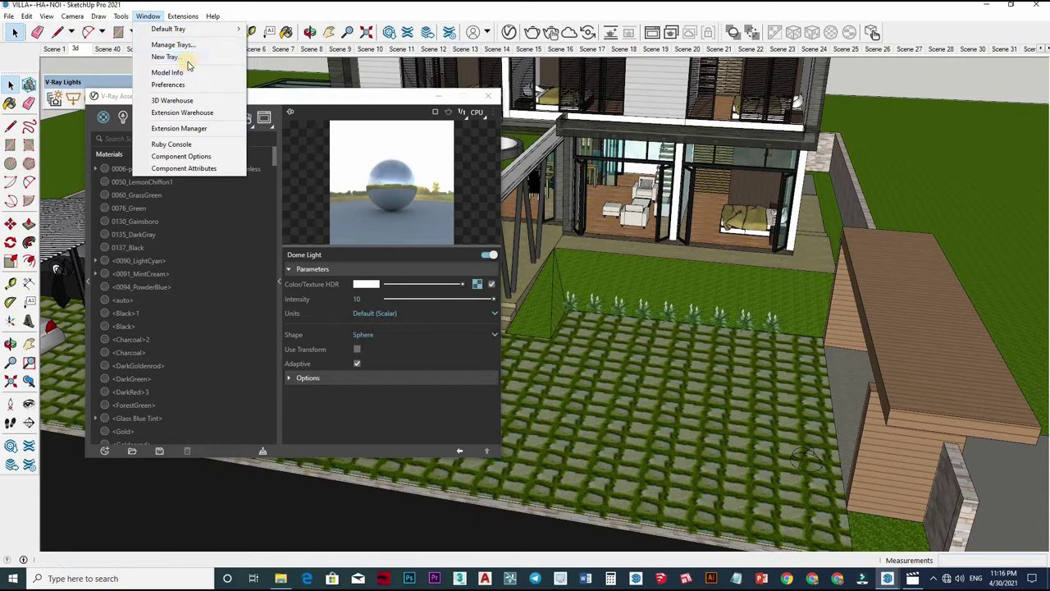
key("Return")
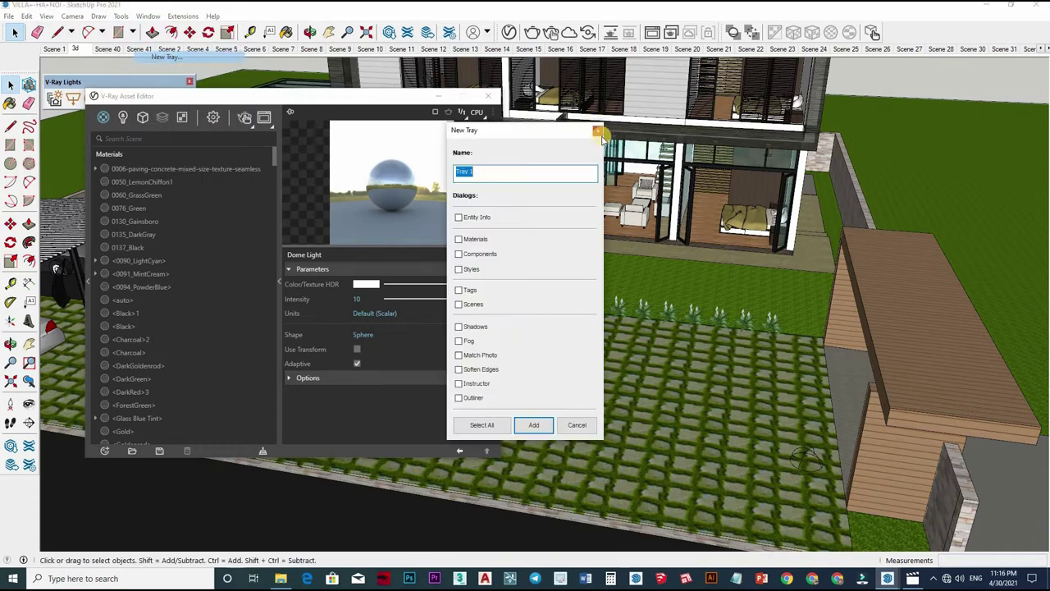
key("Escape")
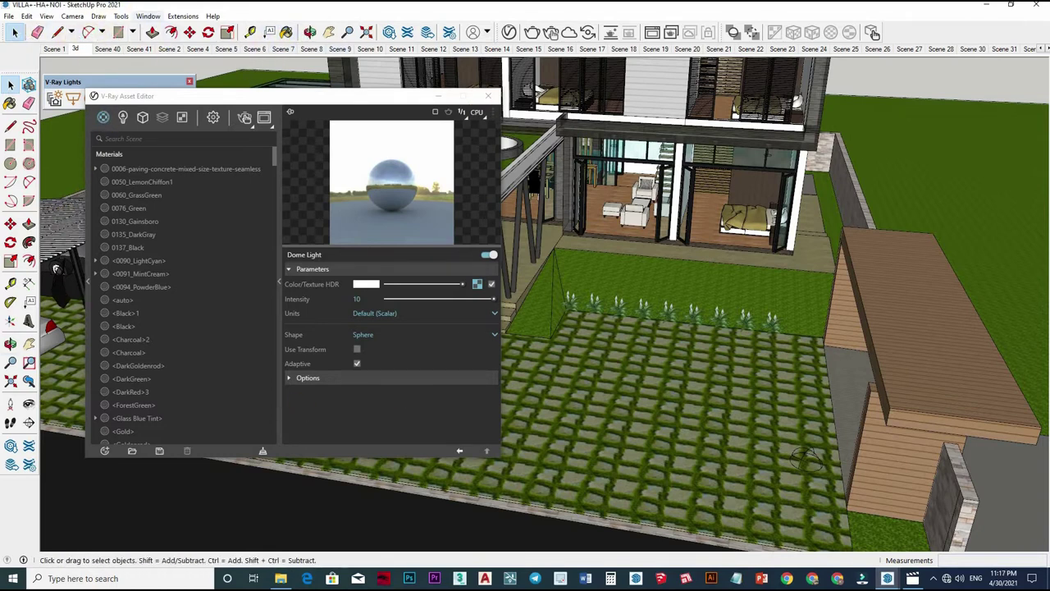
Show the Default Tray and sample the lawn's [Vegetation_Blur7]1 grass material
left_click(148, 15)
mouse_move(168, 28)
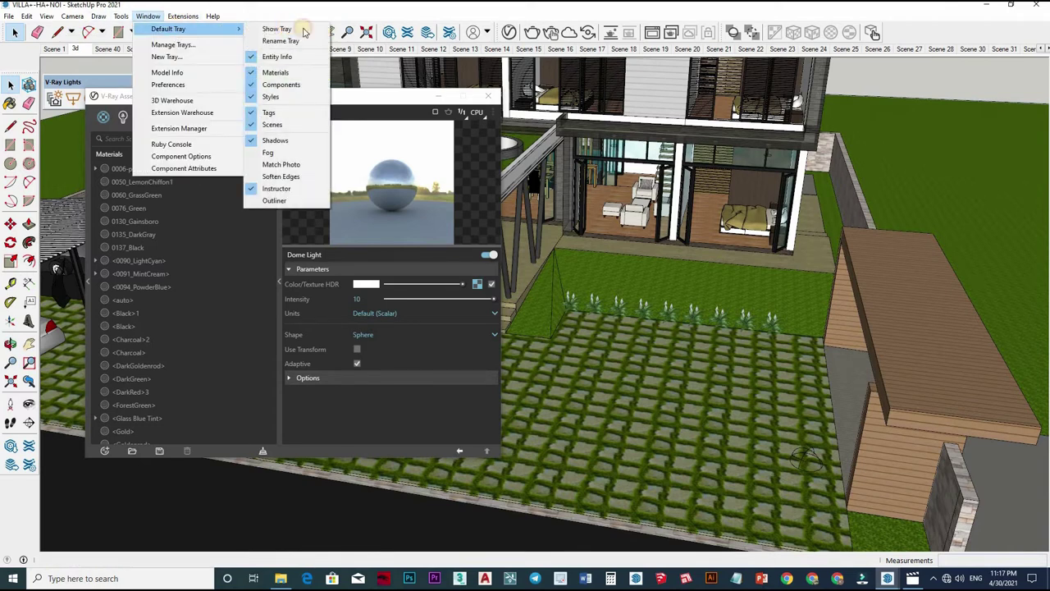
left_click(287, 31)
key("b")
left_click(631, 461, "alt")
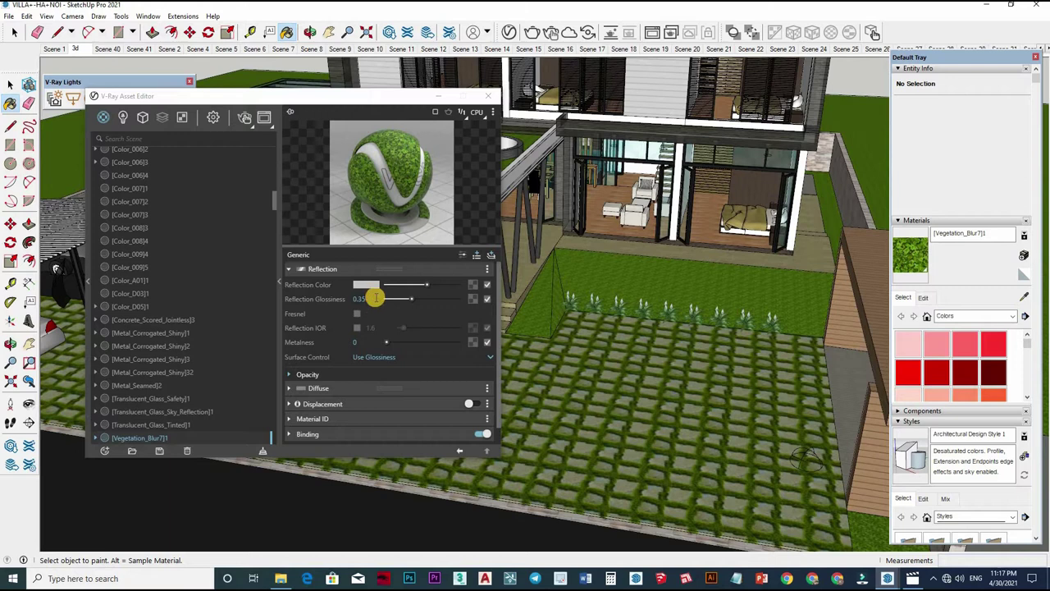
Set the grass material's reflection glossiness to 0.55
left_click(374, 298)
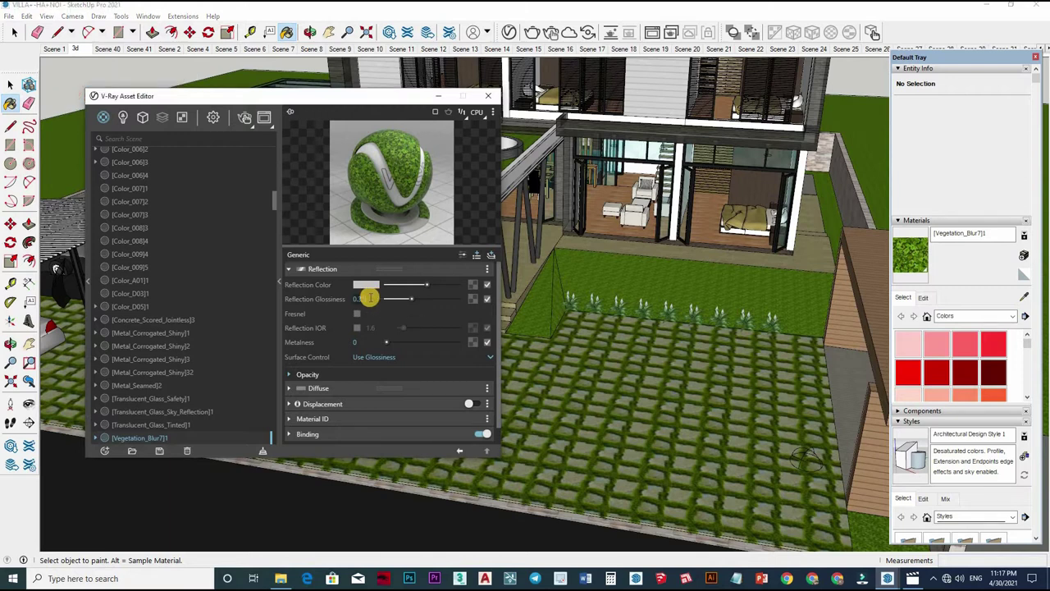
type("55")
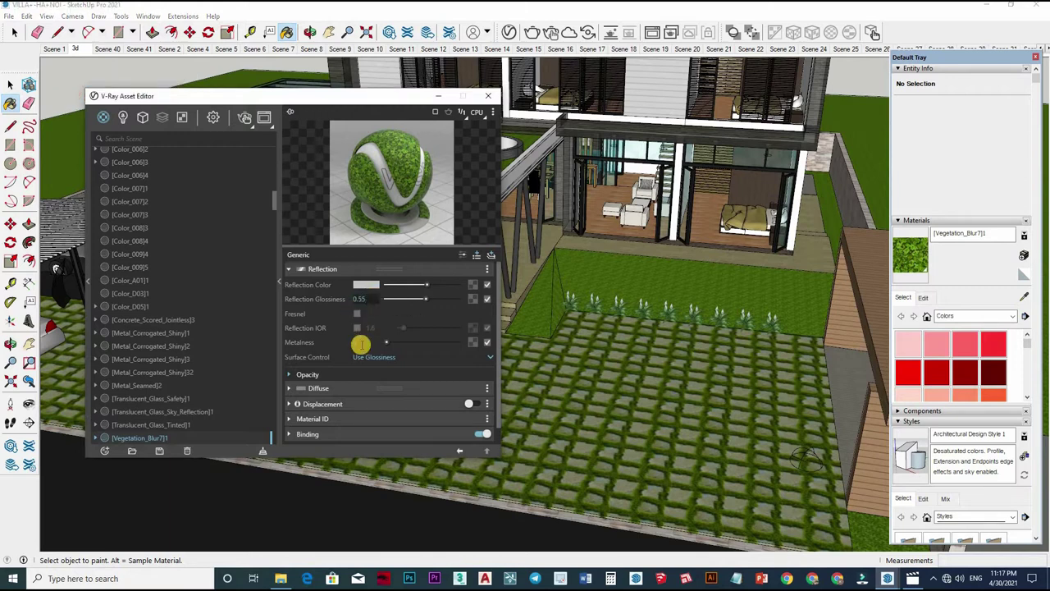
key("Return")
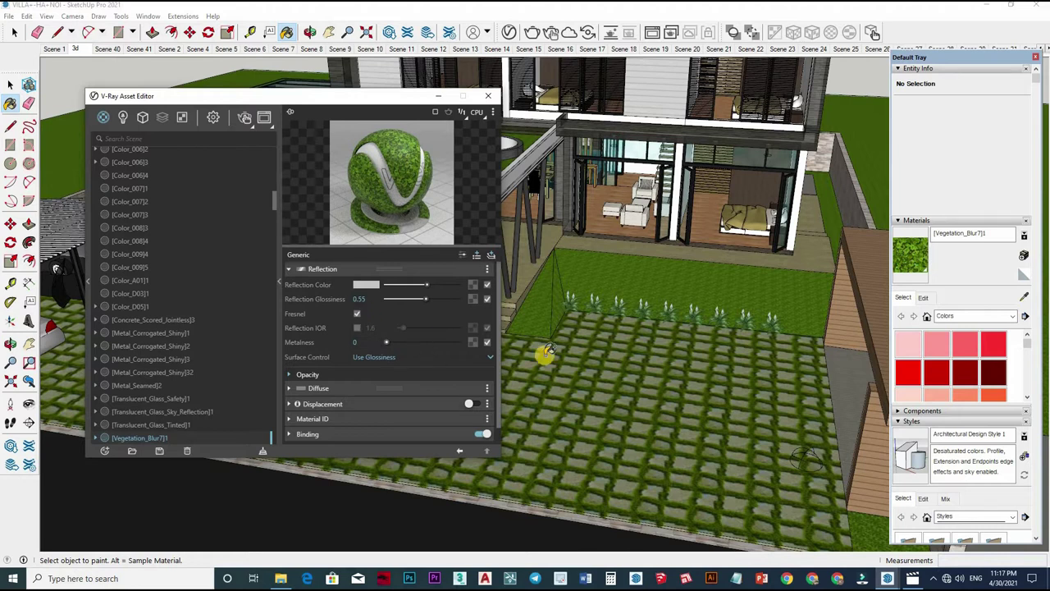
Add a Bump layer to the [Vegetation_Blur7]1 grass material
left_click(469, 388)
right_click(443, 335)
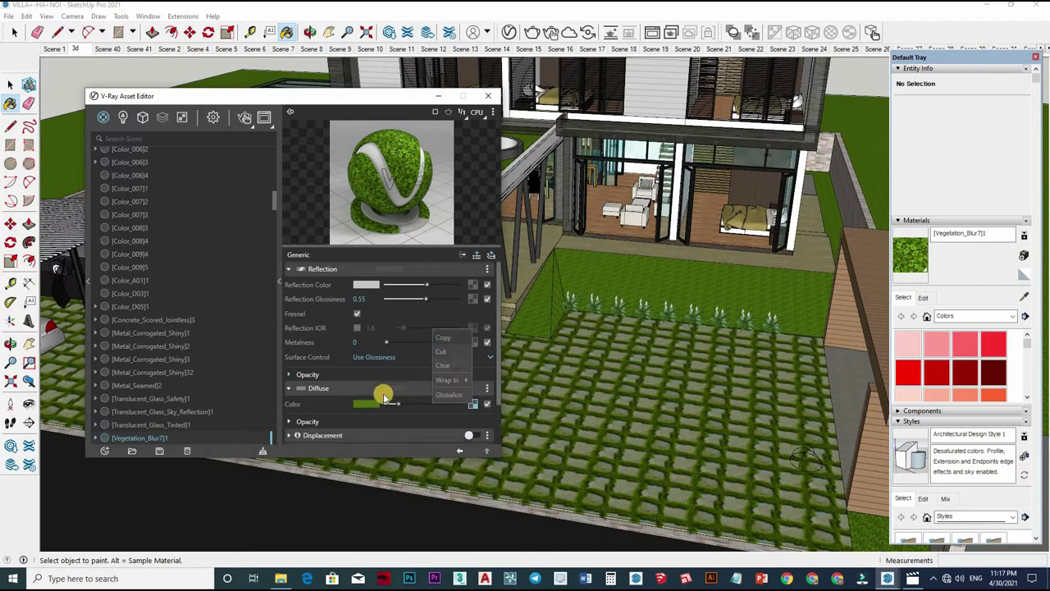
scroll(474, 291, "down", 1)
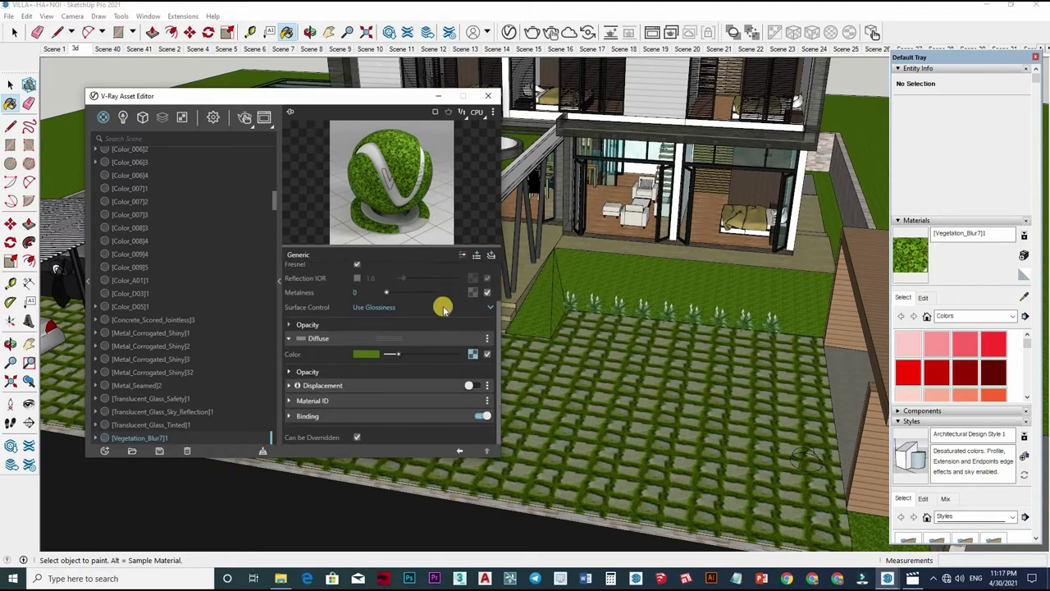
scroll(443, 308, "up", 1)
scroll(423, 357, "down", 1)
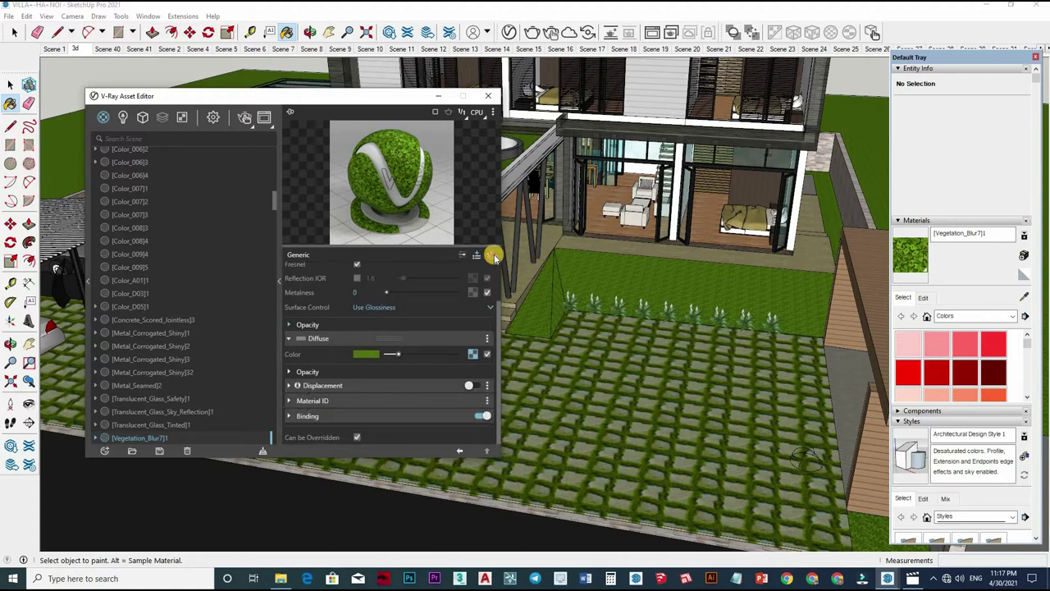
scroll(476, 254, "up", 1)
left_click(475, 254)
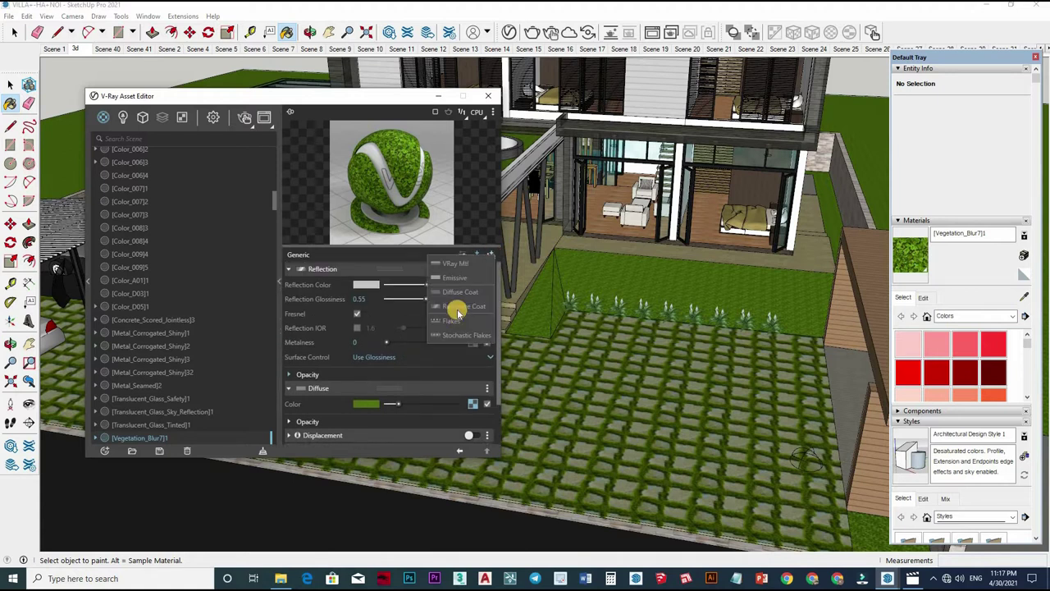
left_click(475, 255)
left_click(476, 254)
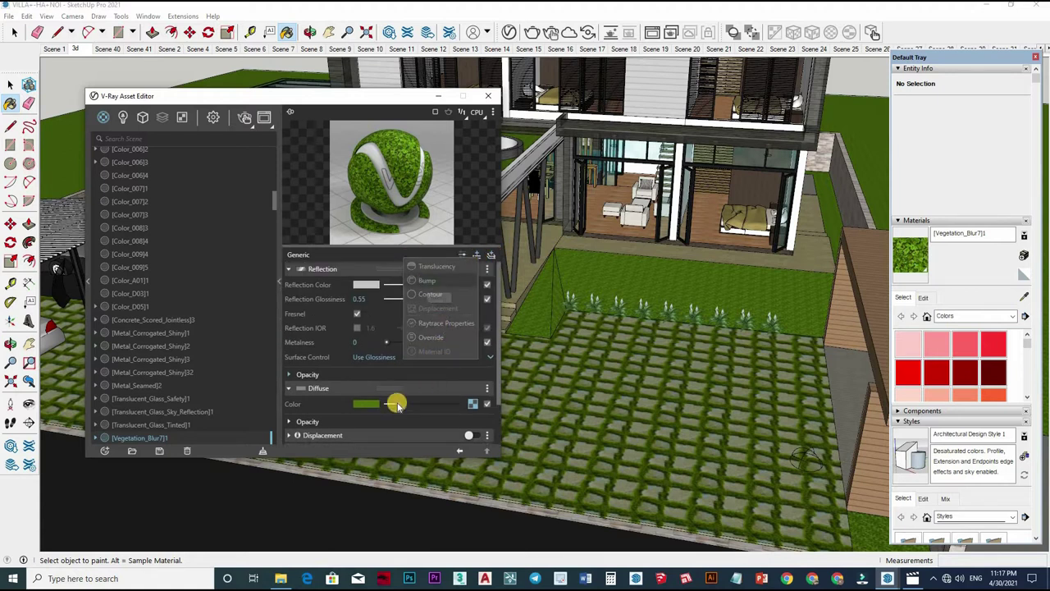
left_click(410, 349)
Expand the grass Bump layer and review its texture types without changing one
left_click(361, 387)
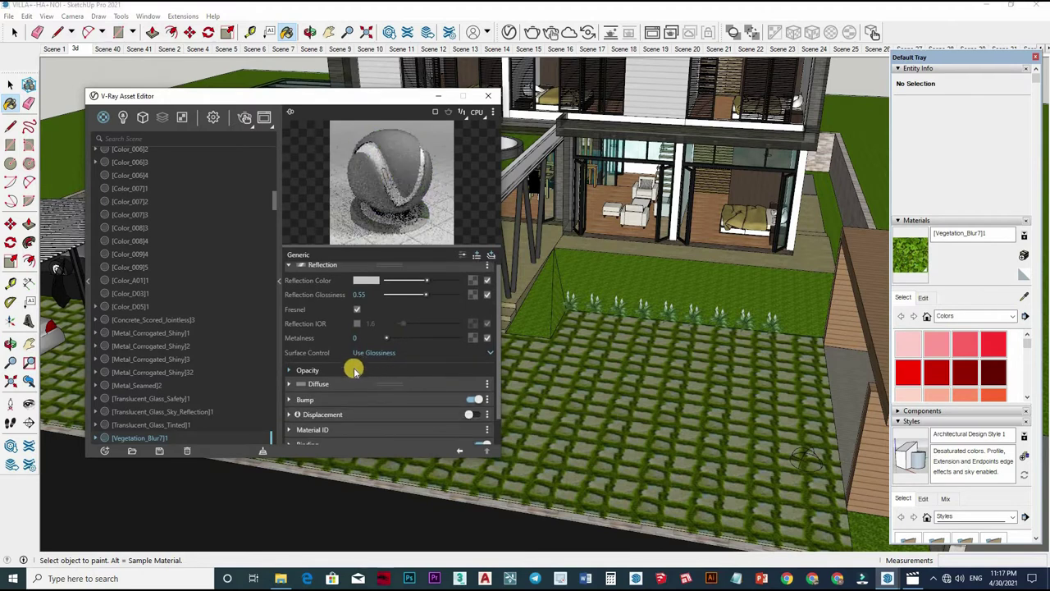
left_click(351, 370)
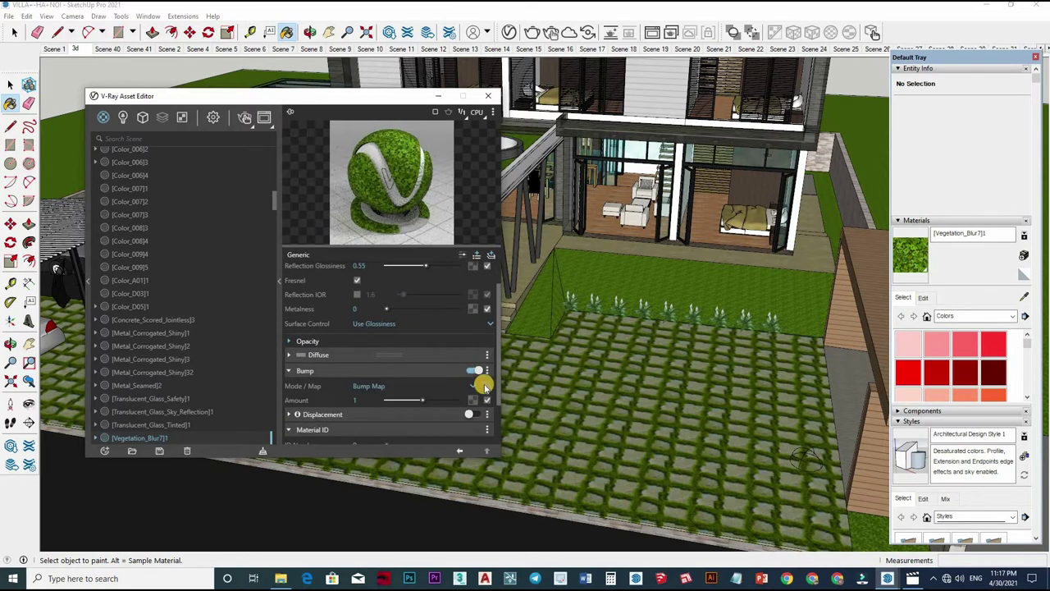
left_click(485, 385)
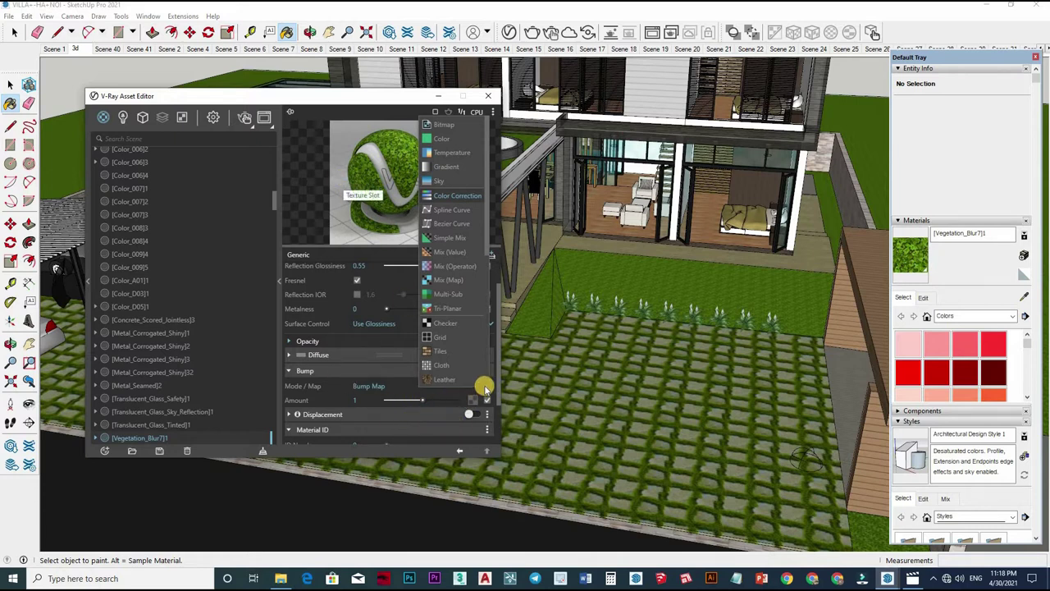
left_click(488, 387)
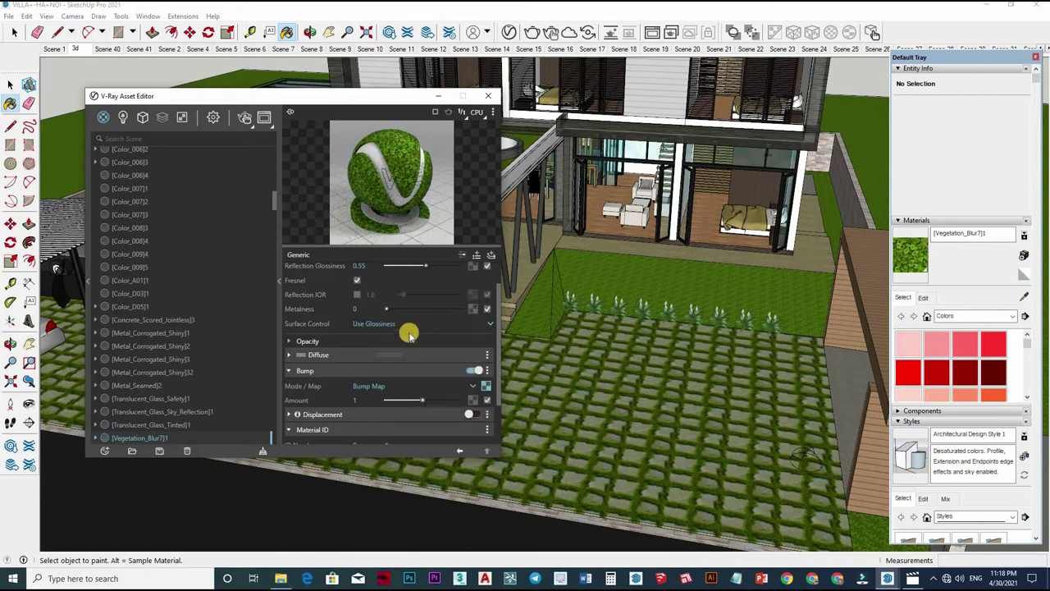
scroll(366, 328, "up", 1)
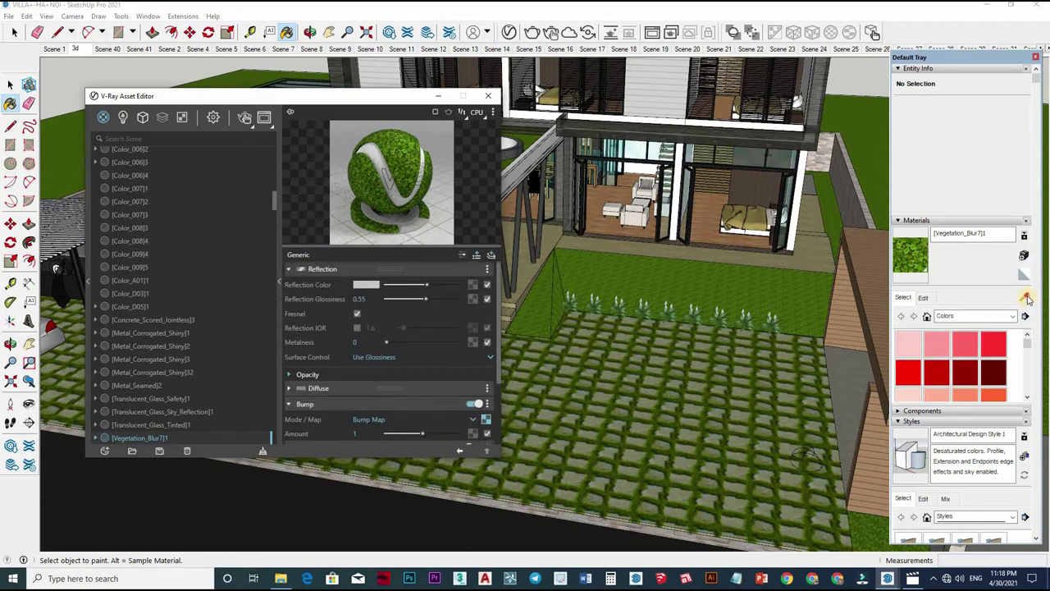
Sample the tan cladding material and raise its reflection glossiness to 0.75
left_click(859, 307)
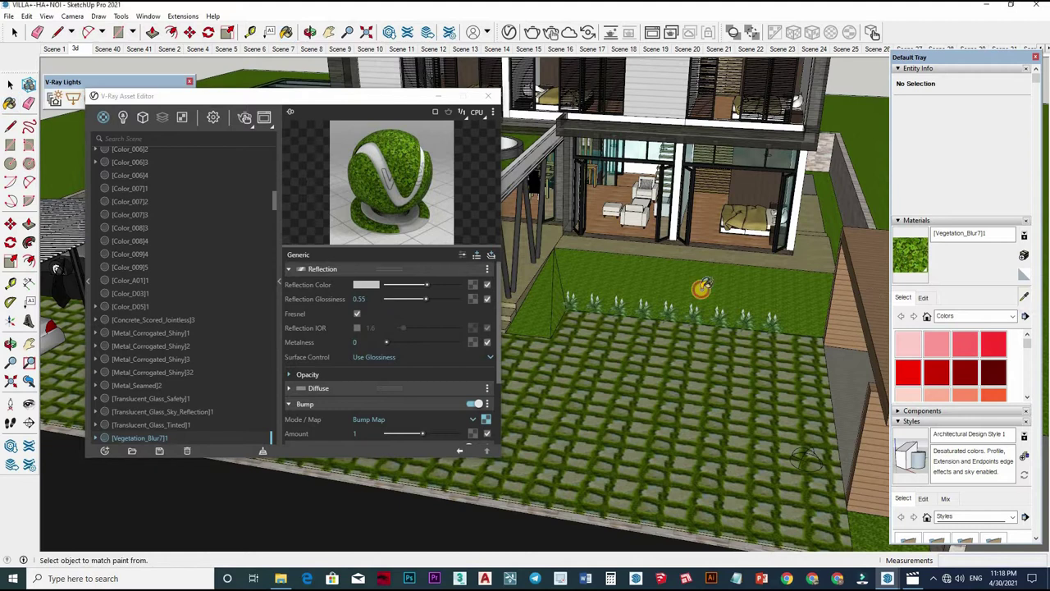
left_click(369, 297)
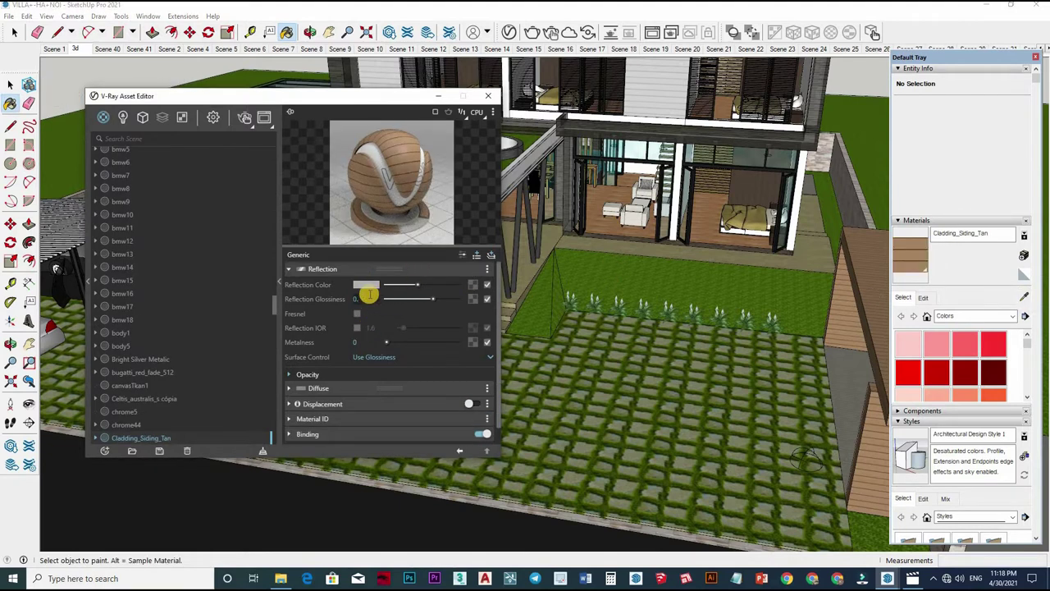
type("75")
left_click(440, 300)
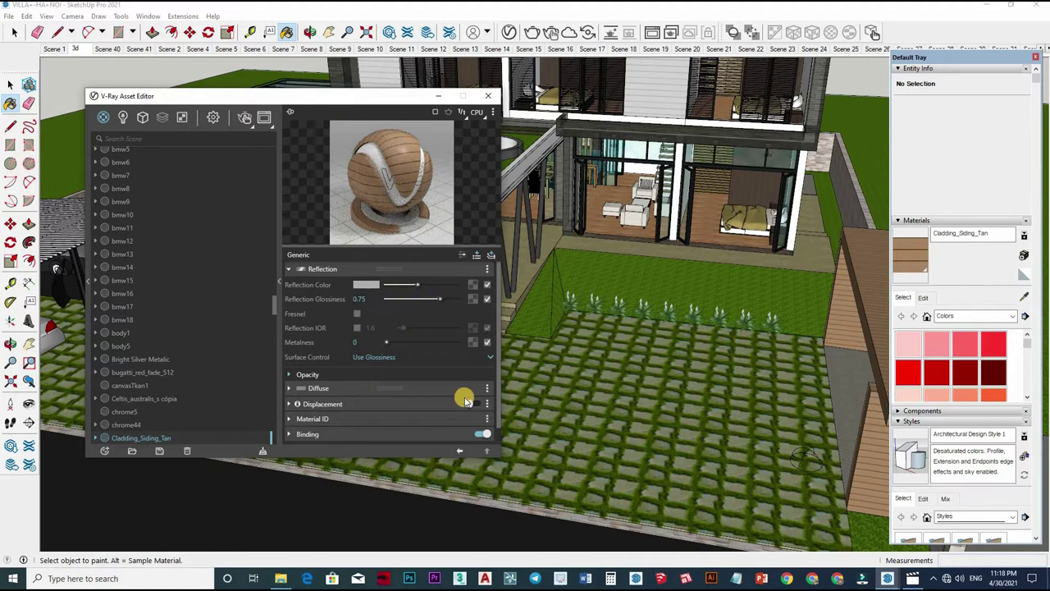
Add a Bump layer to the Cladding_Siding_Tan material and expand its settings
left_click(469, 403)
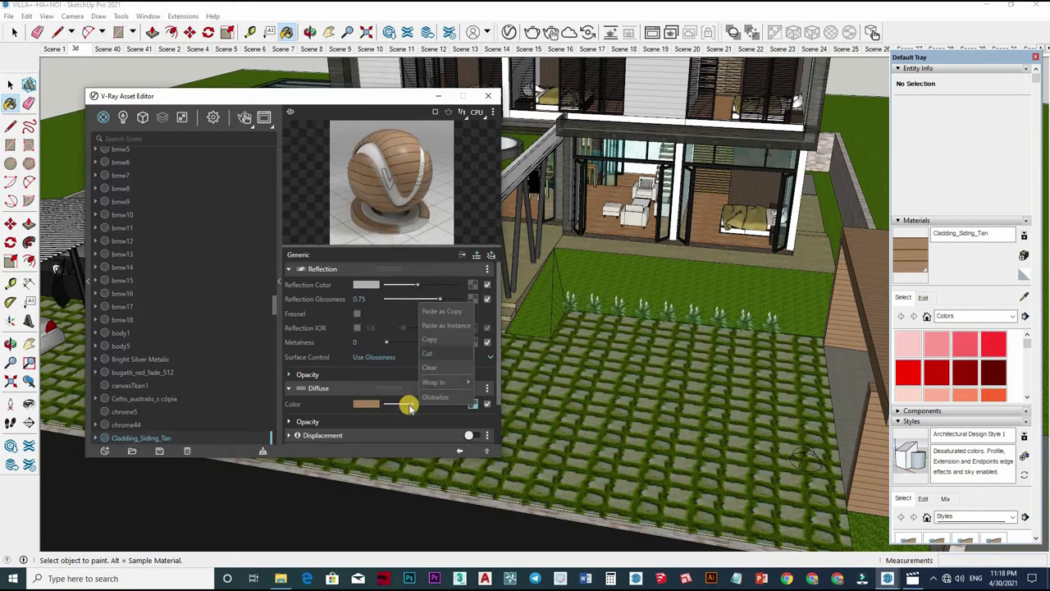
scroll(491, 256, "down", 1)
left_click(475, 257)
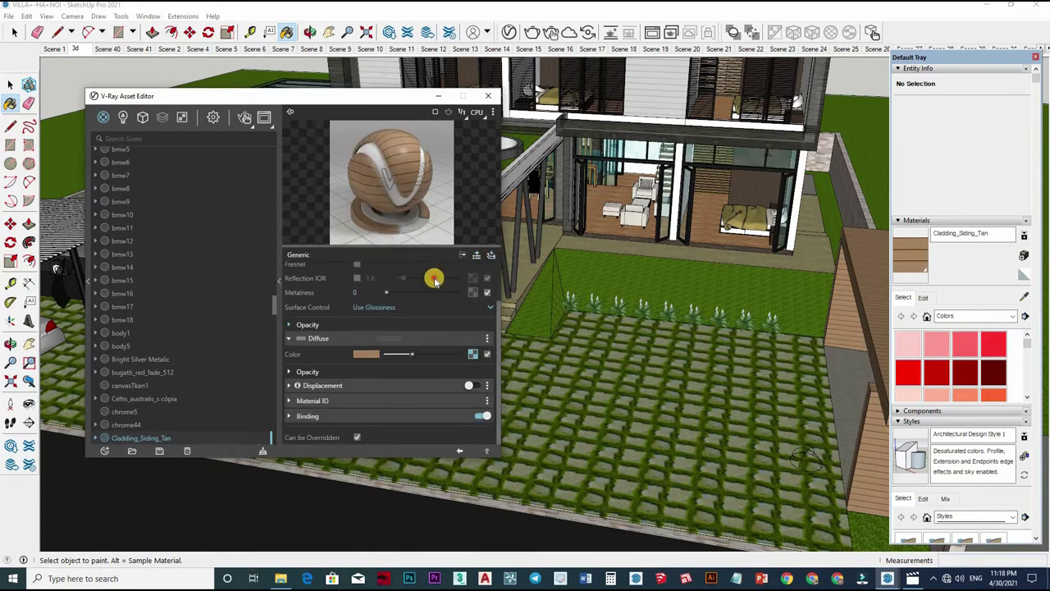
left_click(429, 276)
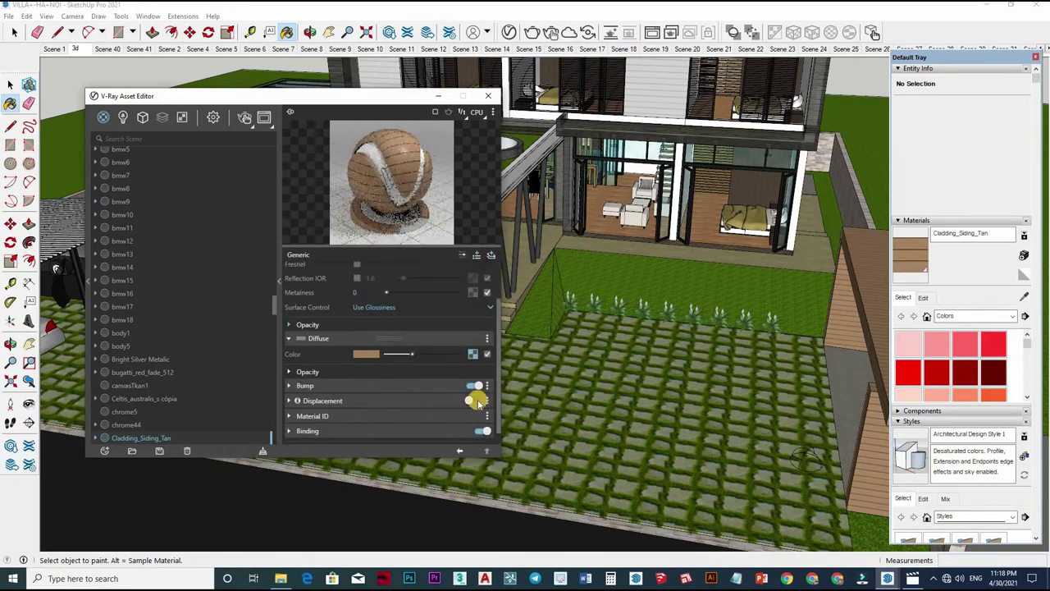
left_click(468, 402)
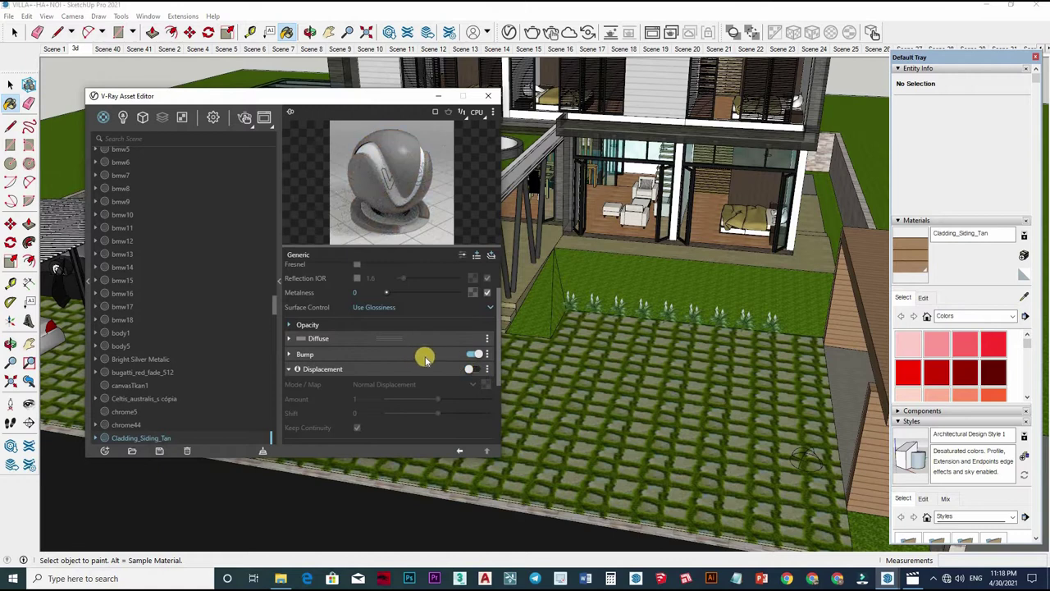
left_click(425, 358)
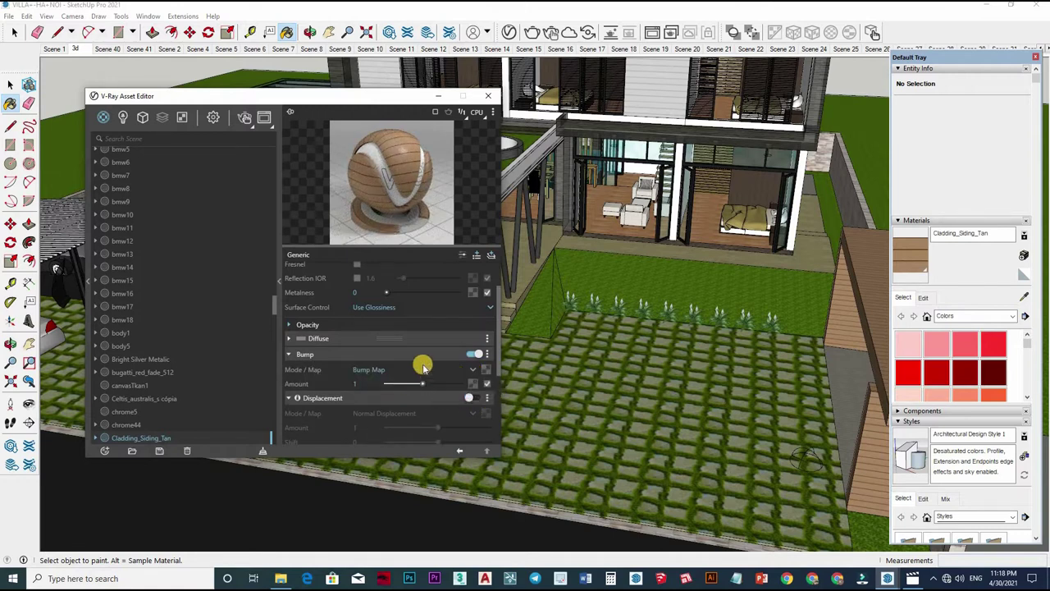
Set the cladding's bump amount to 0.6
left_click_drag(423, 383, 402, 383)
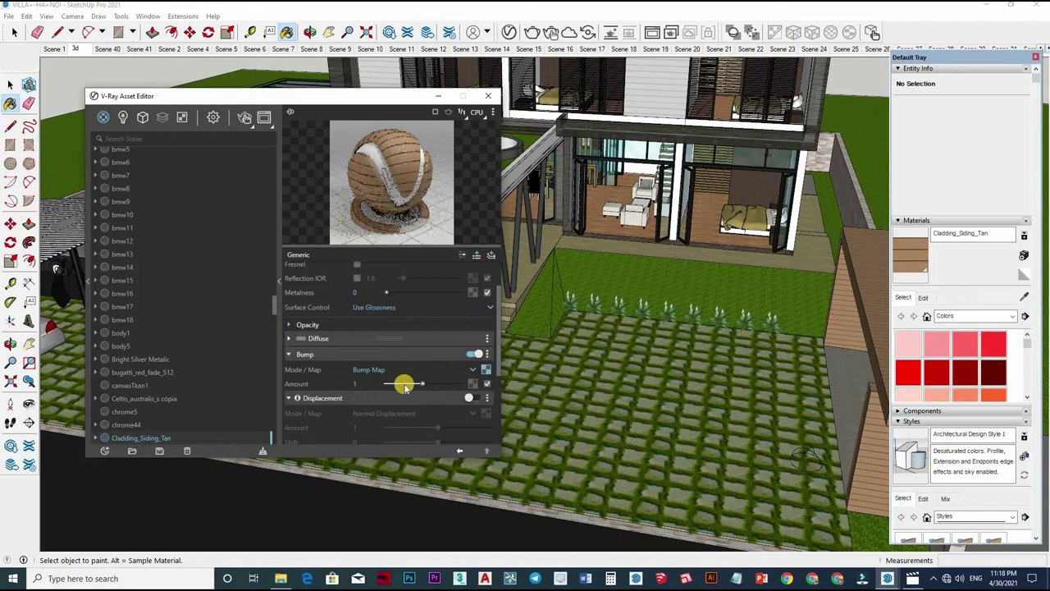
left_click(357, 384)
type("0.6")
key("Return")
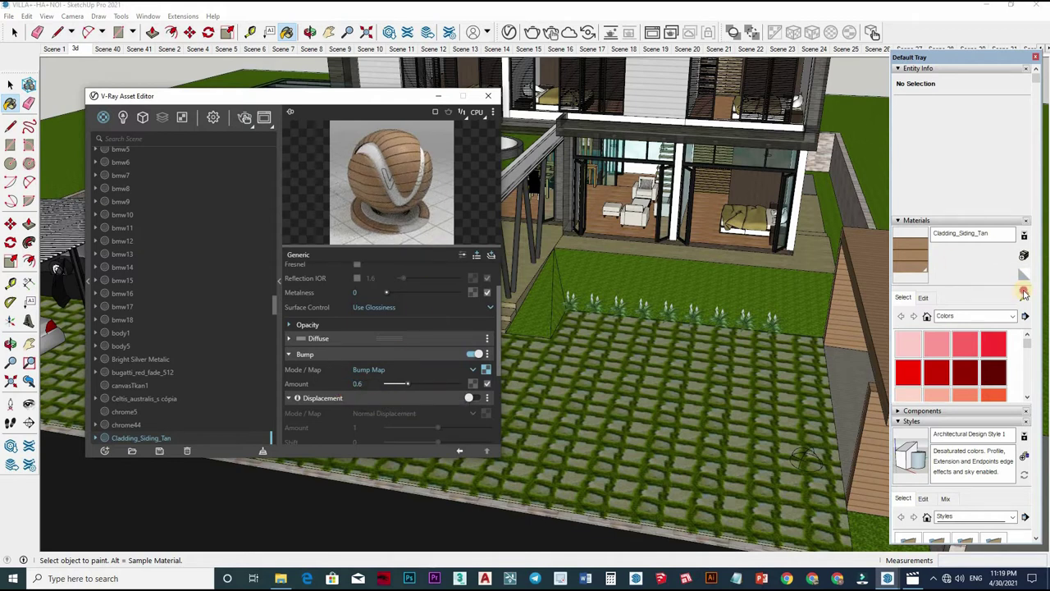
left_click(1024, 293)
scroll(390, 355, "up", 2)
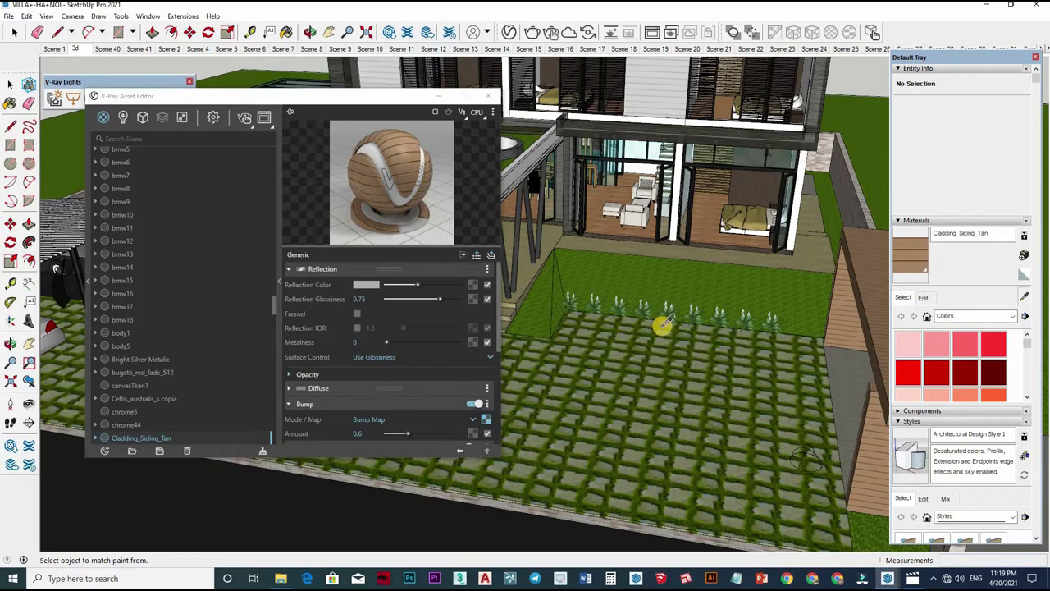
Sample the Wood_Lumber_ButtJoined decking material from the model
mouse_move(665, 324)
middle_mouse_down()
mouse_move(725, 347)
mouse_move(666, 401)
middle_mouse_up()
scroll(678, 356, "up", 3)
scroll(665, 401, "up", 2)
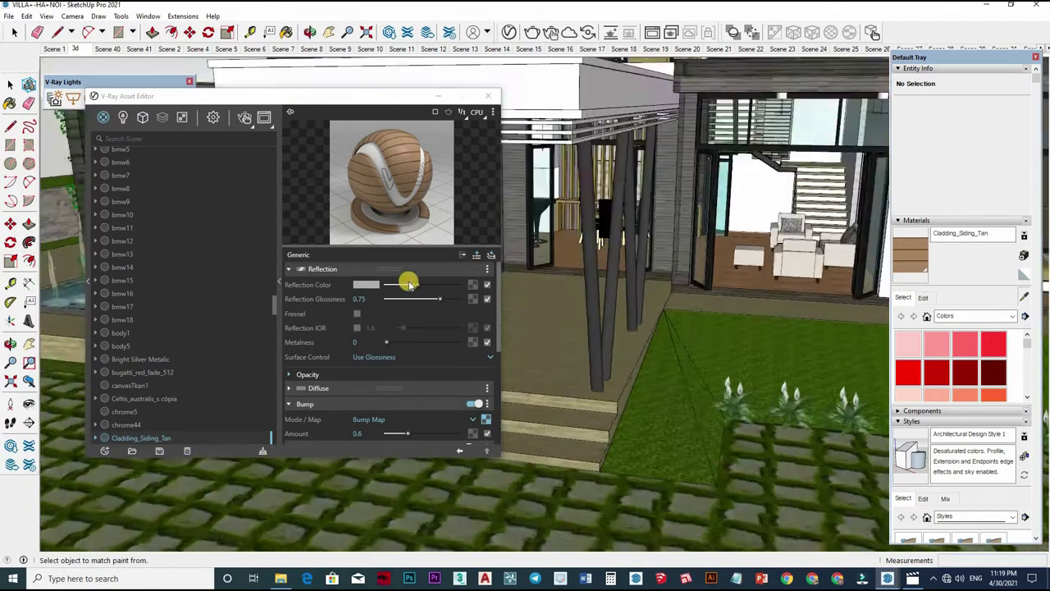
left_click(715, 371)
middle_click_drag(797, 354, 1023, 297)
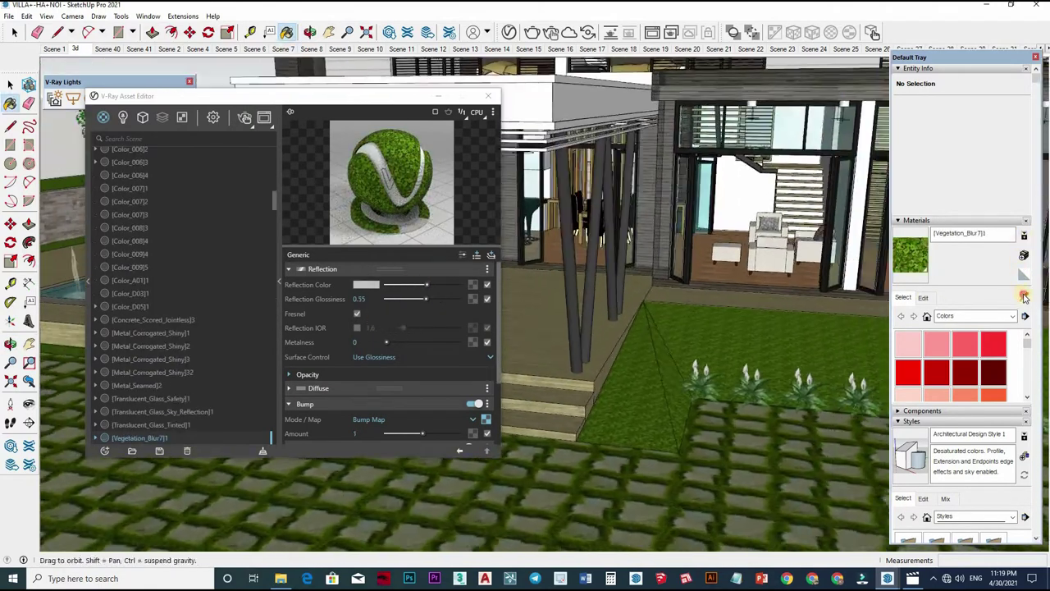
left_click(1024, 297)
left_click(736, 351)
middle_click_drag(735, 351, 351, 328)
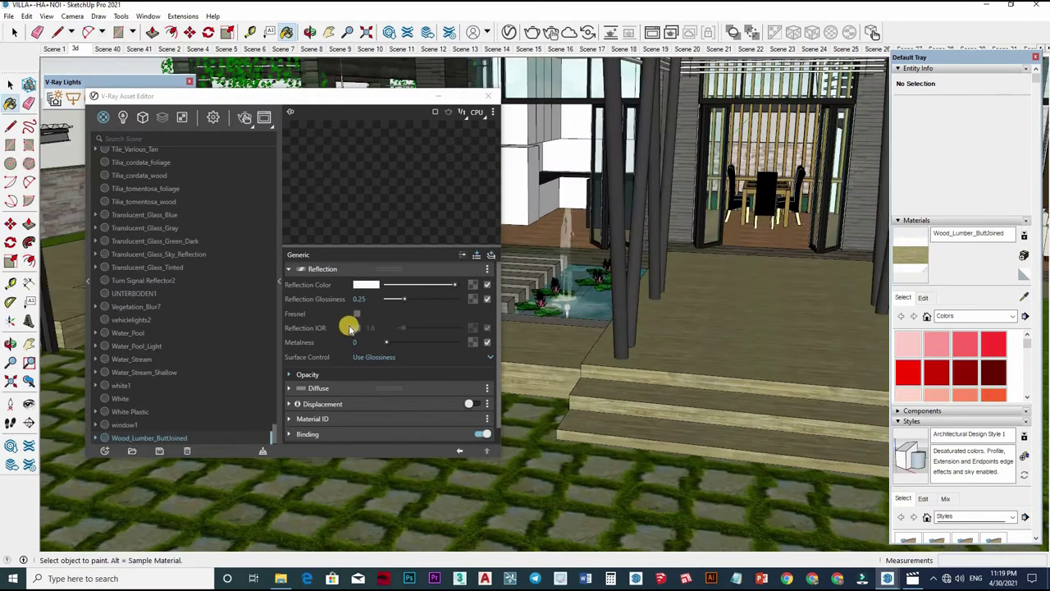
Adjust the decking's reflection glossiness and tone its reflection colour down to light grey
left_click(370, 301)
type("0.")
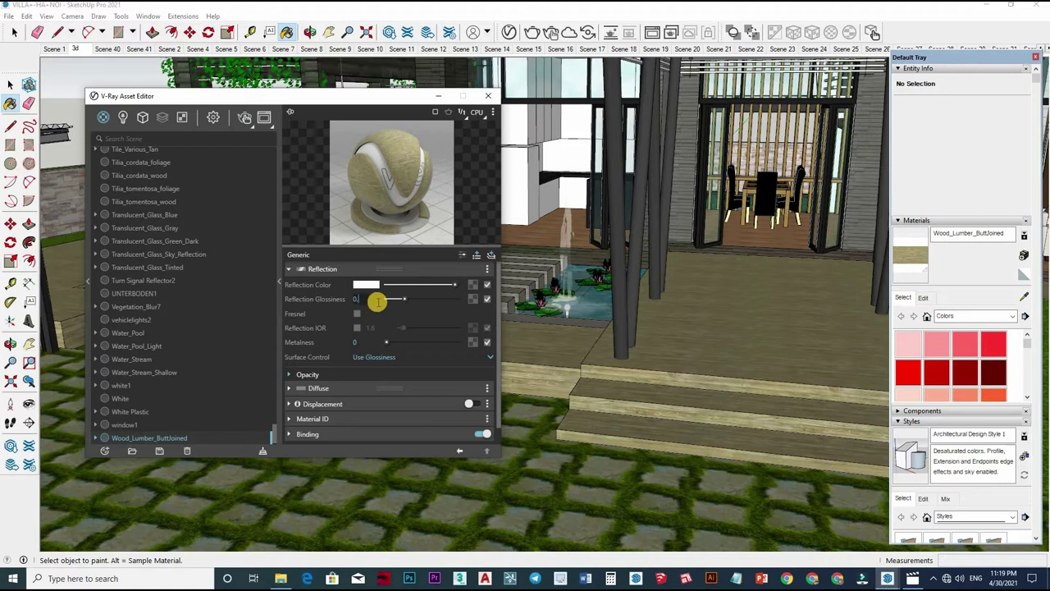
type("85")
key("Return")
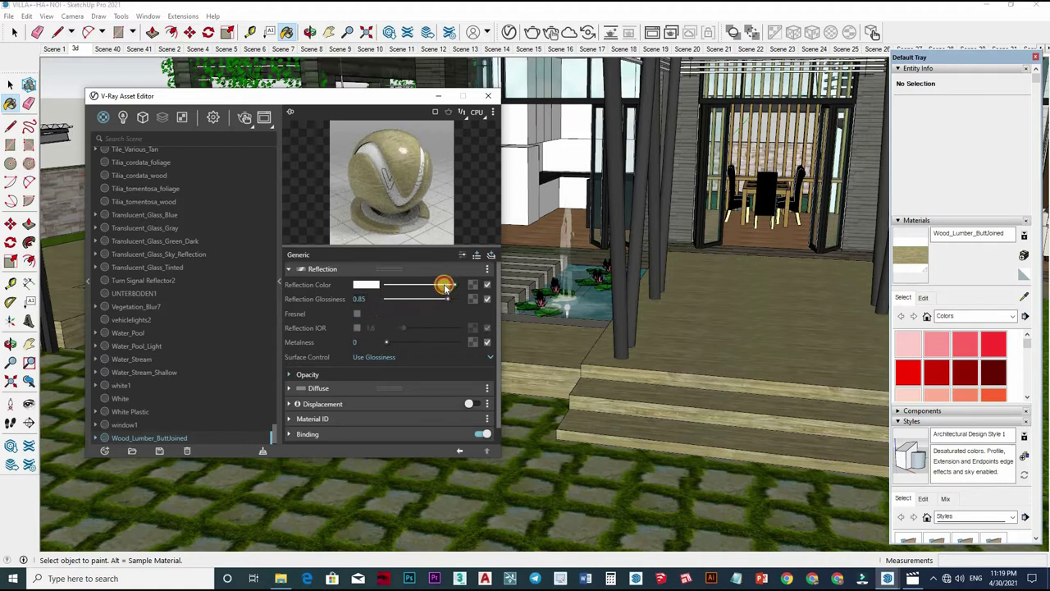
left_click_drag(445, 287, 444, 285)
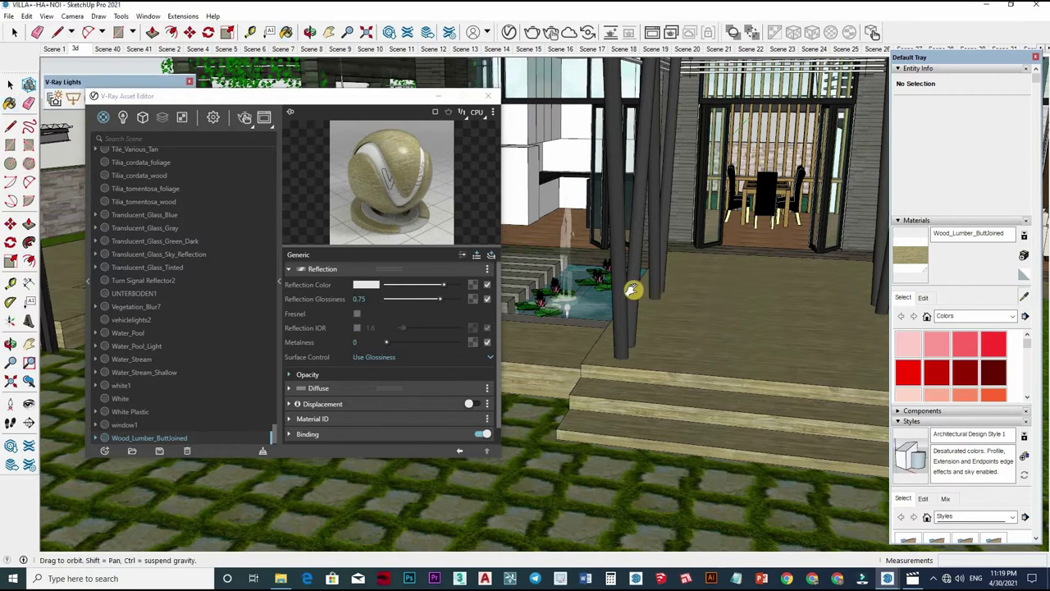
middle_click_drag(632, 290, 666, 273)
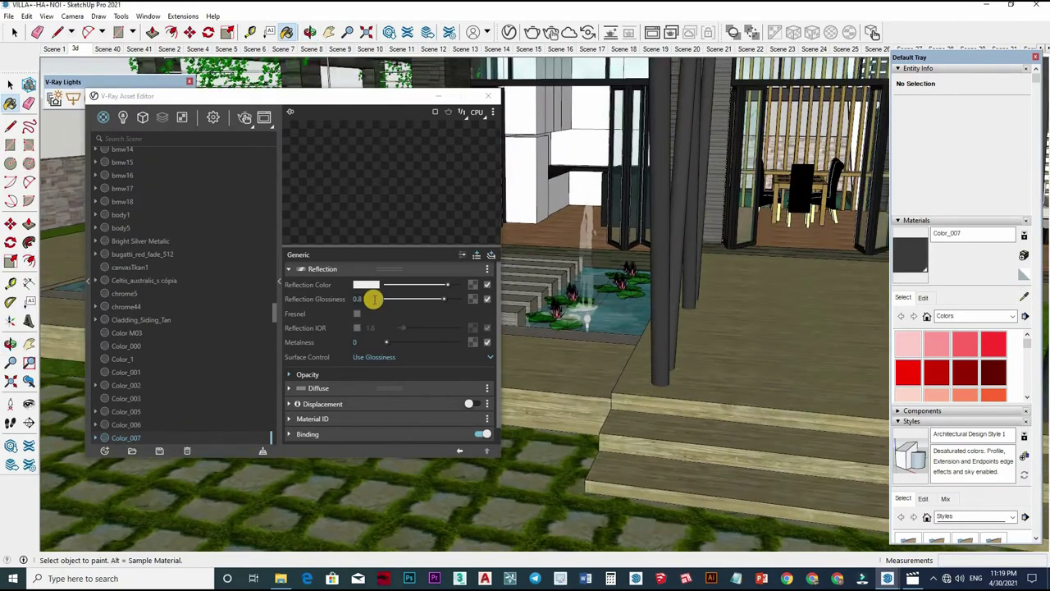
Raise Color_007's reflection glossiness to 0.85 and bring the concrete steps into view
left_click(369, 299)
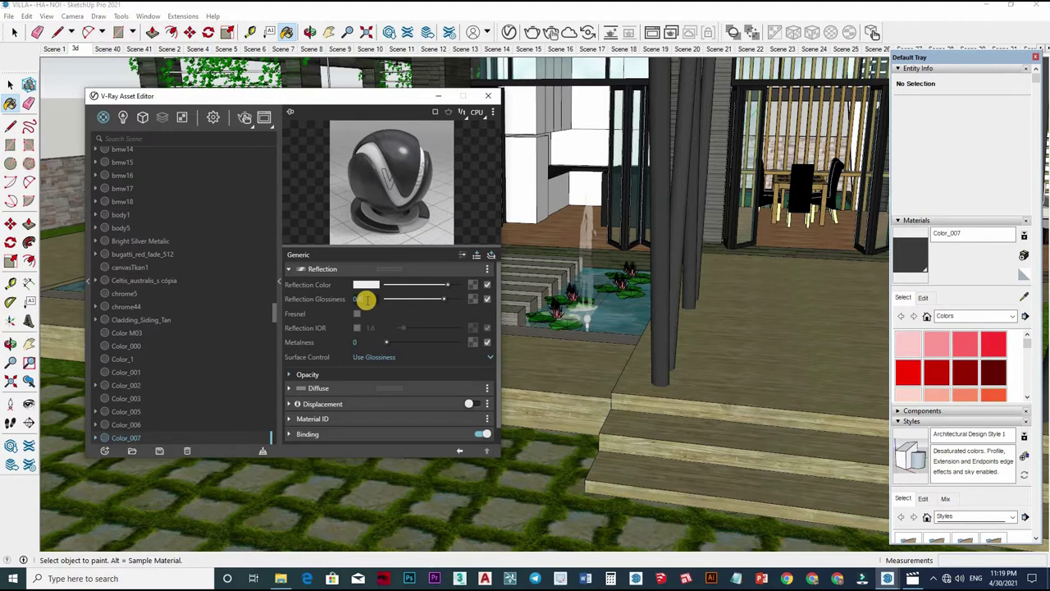
type("0.9")
key("Return")
type("0.85")
key("Return")
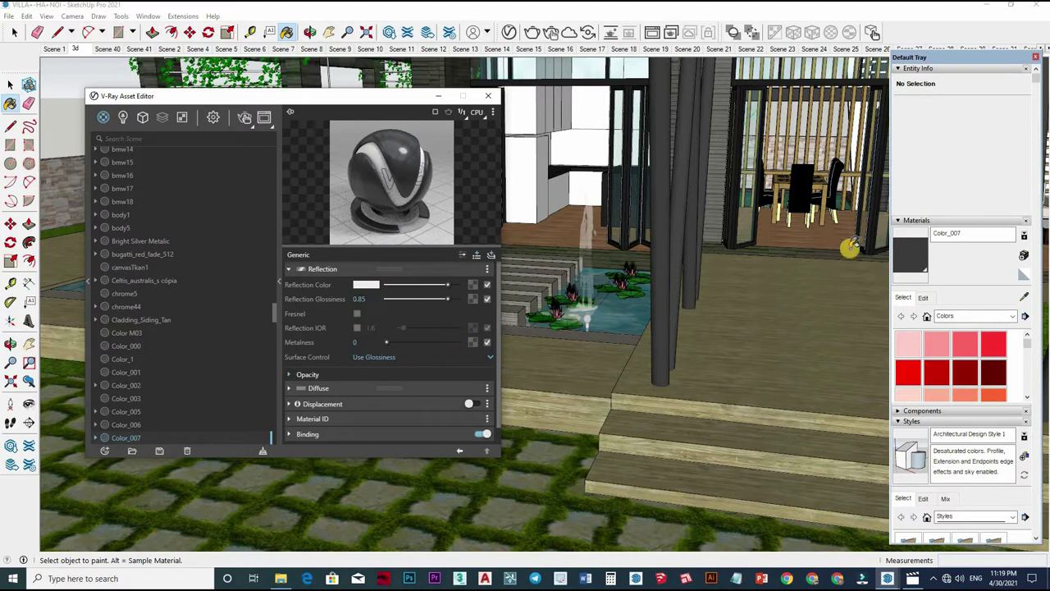
left_click(663, 352, "alt")
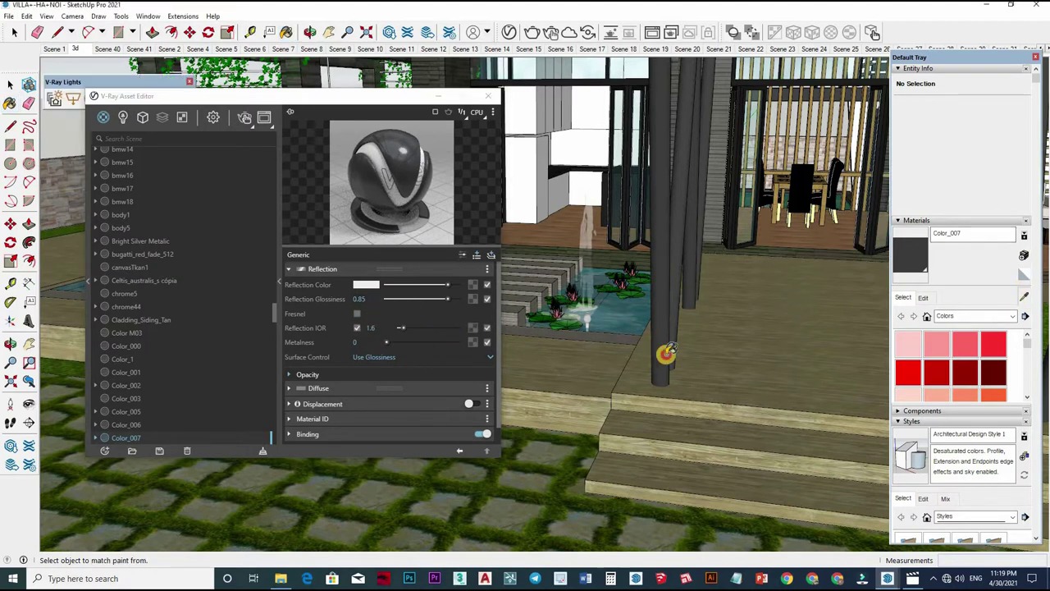
middle_click_drag(663, 352, 821, 328)
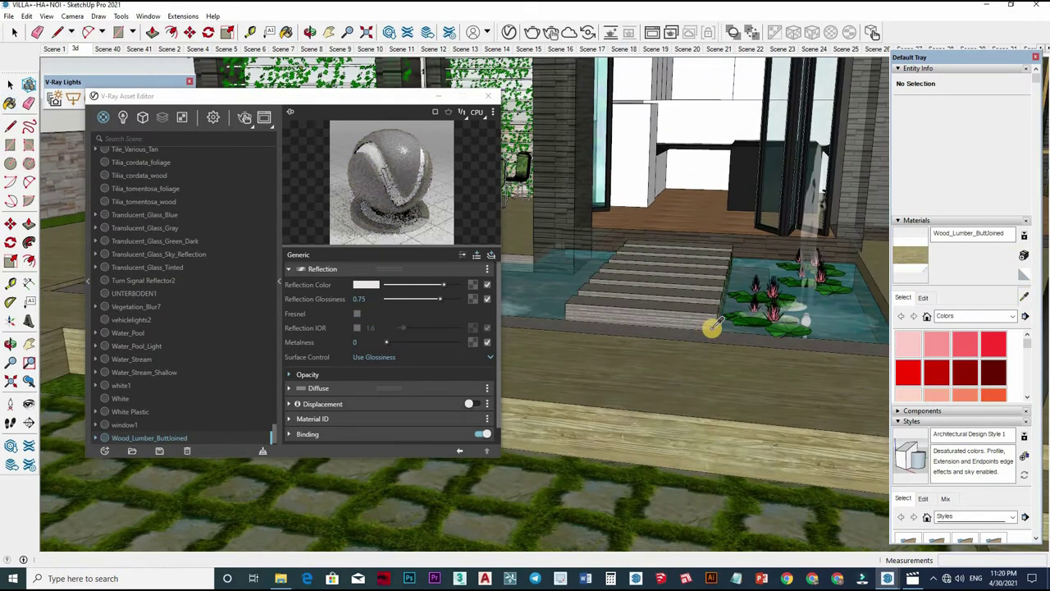
middle_click_drag(713, 323, 446, 293)
Set the Concrete_Scored_Jointless reflection glossiness to 0.65
left_click(369, 298)
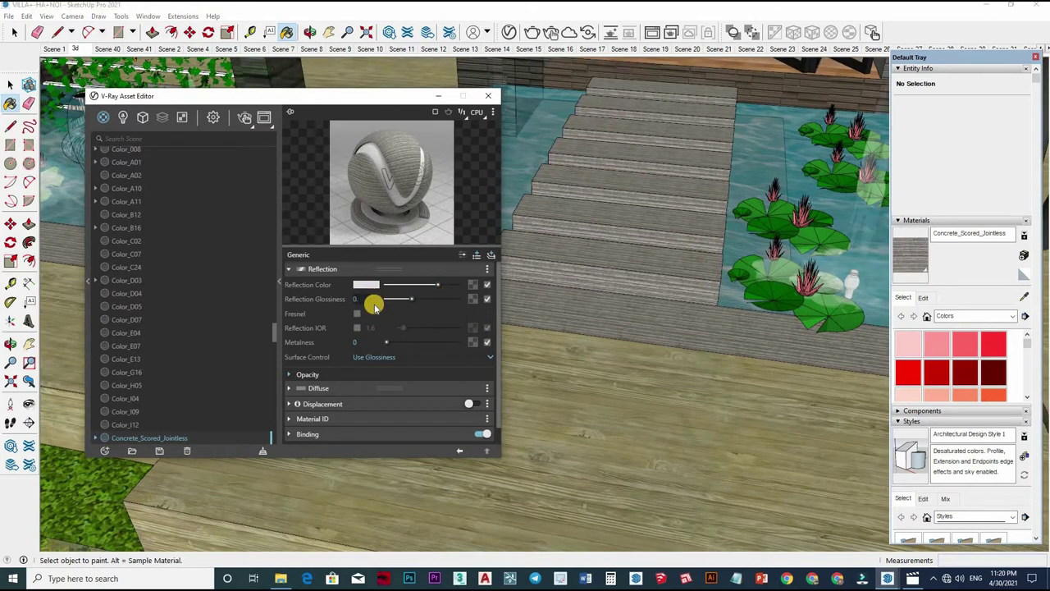
type("65")
key("Return")
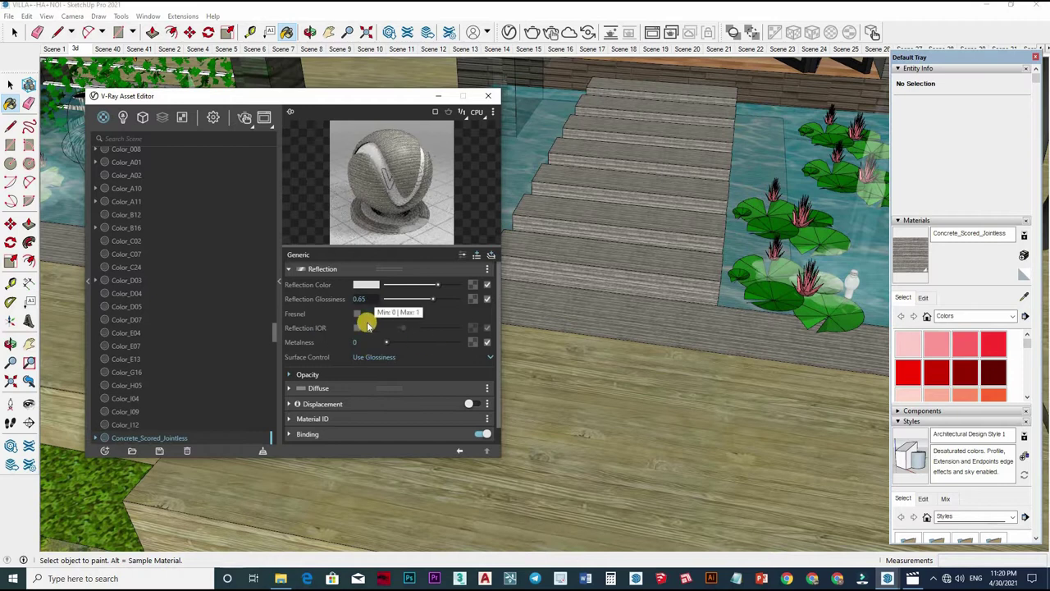
left_click(473, 403)
right_click(474, 403)
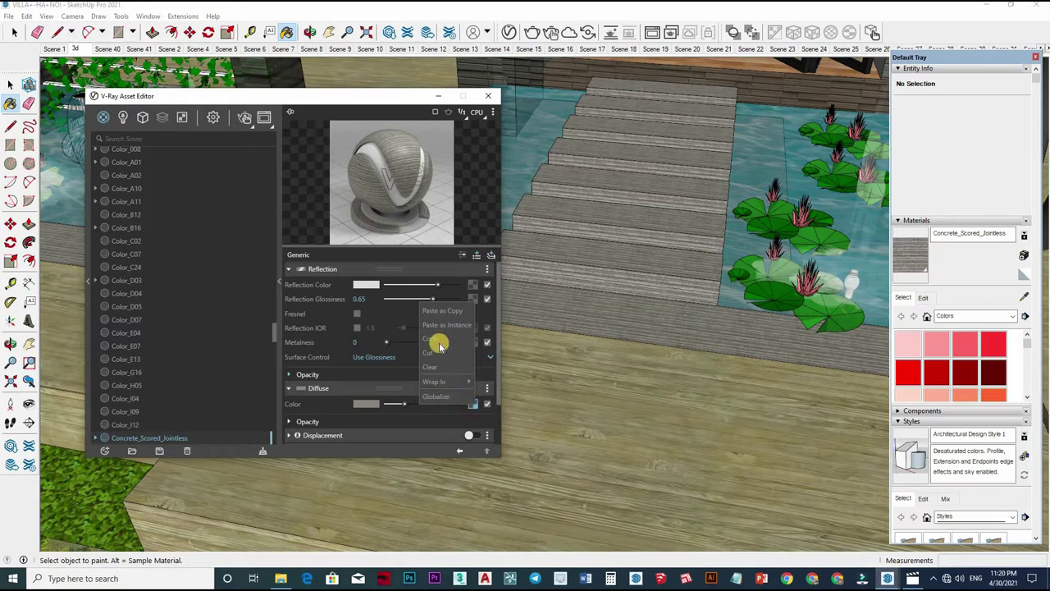
left_click(434, 407)
Add a Bump layer to the concrete and lower its amount to 0
scroll(428, 294, "down", 1)
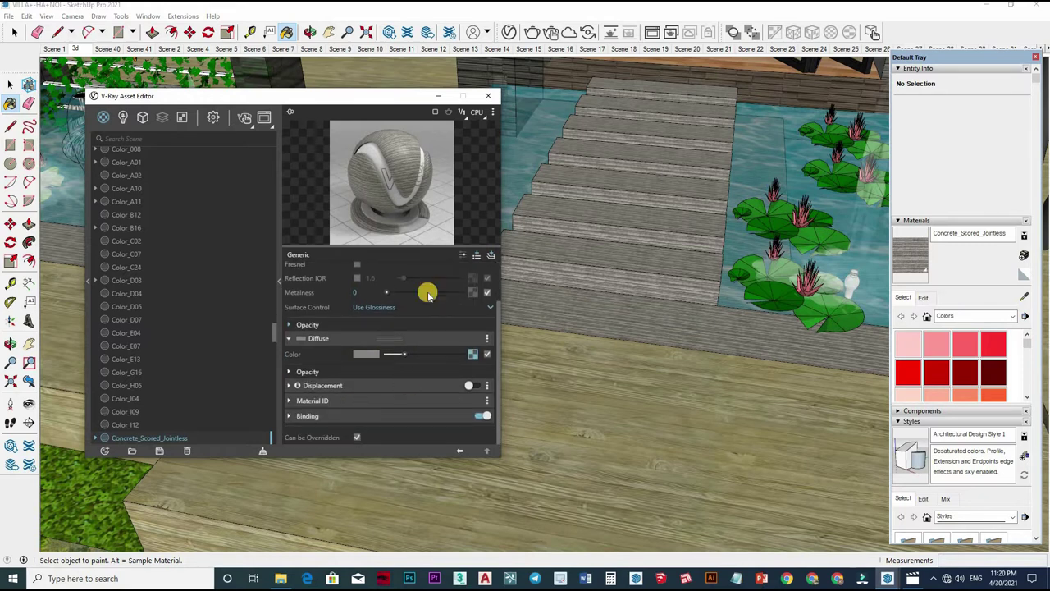
right_click(435, 302)
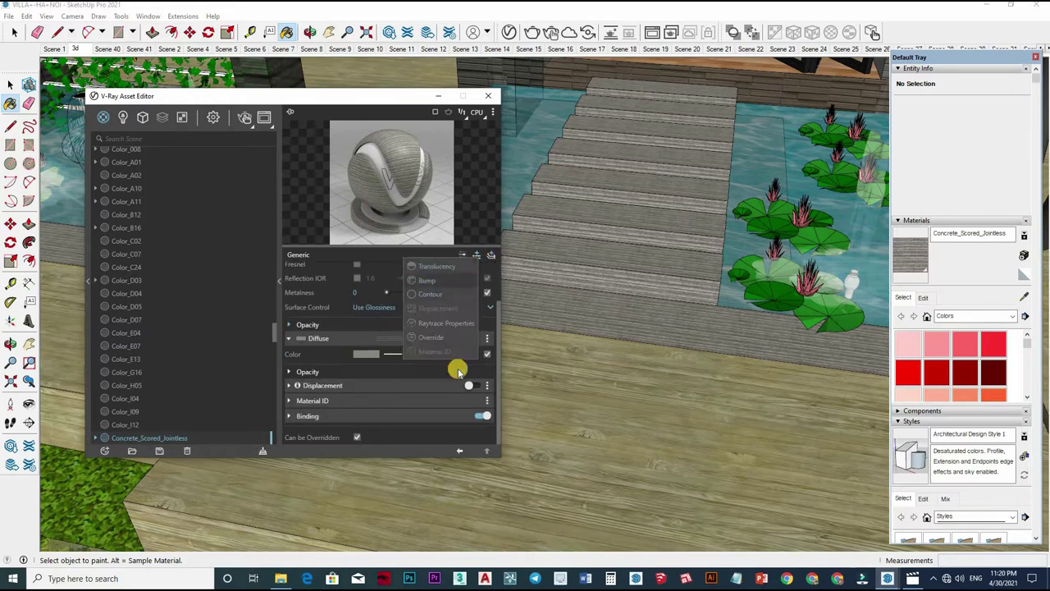
left_click(418, 403)
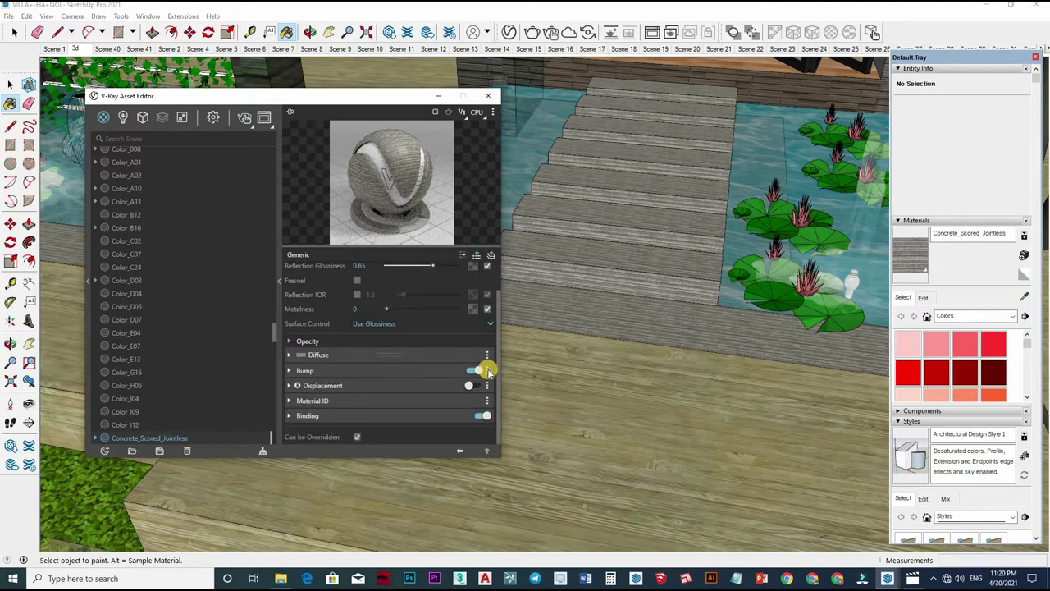
left_click(487, 371)
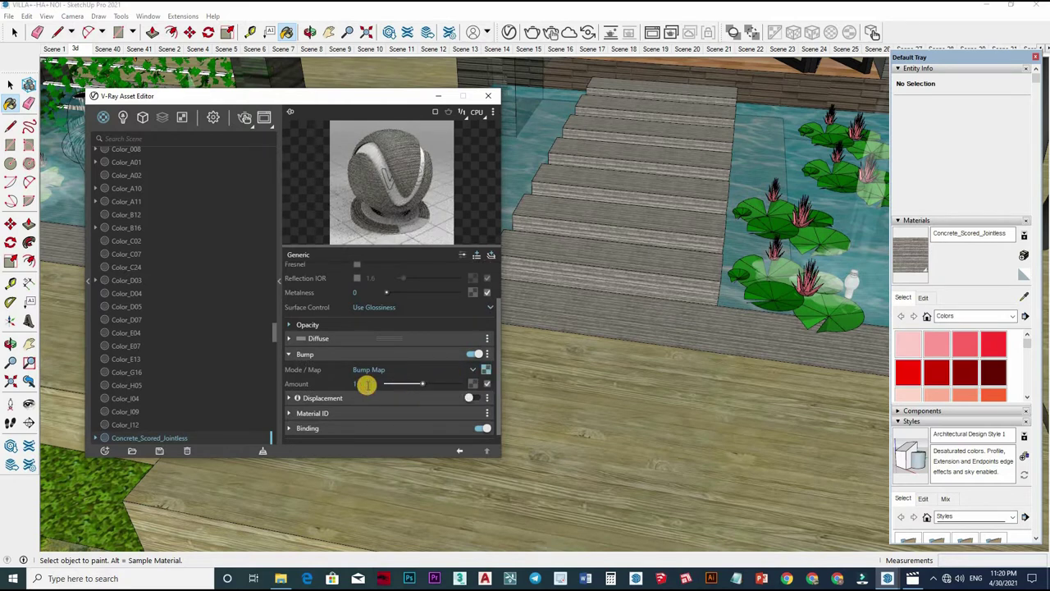
type("0.5")
key("Return")
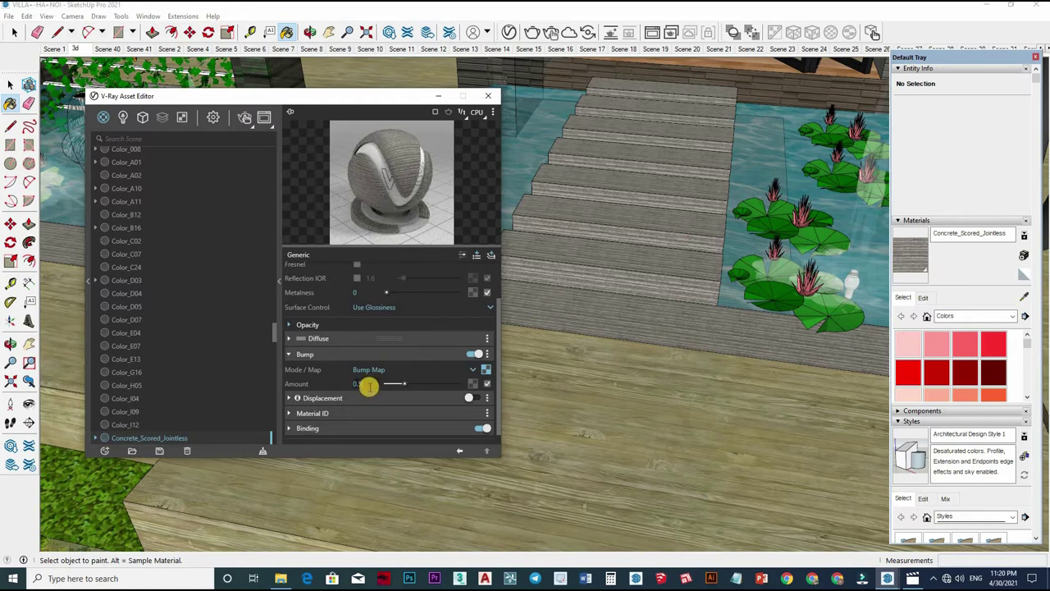
type("0")
key("Return")
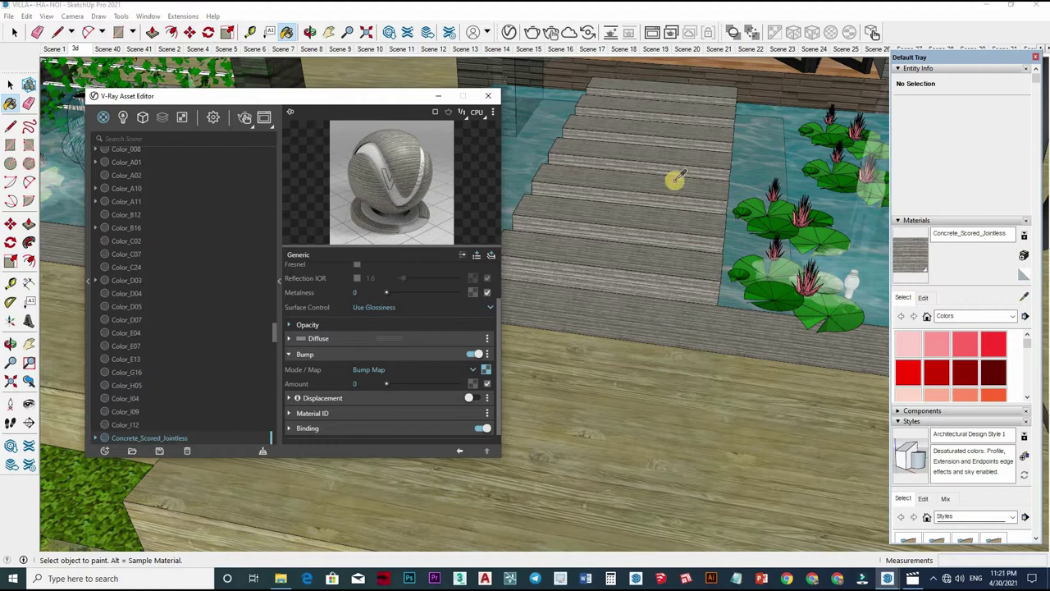
middle_click_drag(676, 175, 658, 239, "shift")
Sample the deck's [Color_006]1 wood material and add a Bump layer to it
left_click(658, 238, "alt")
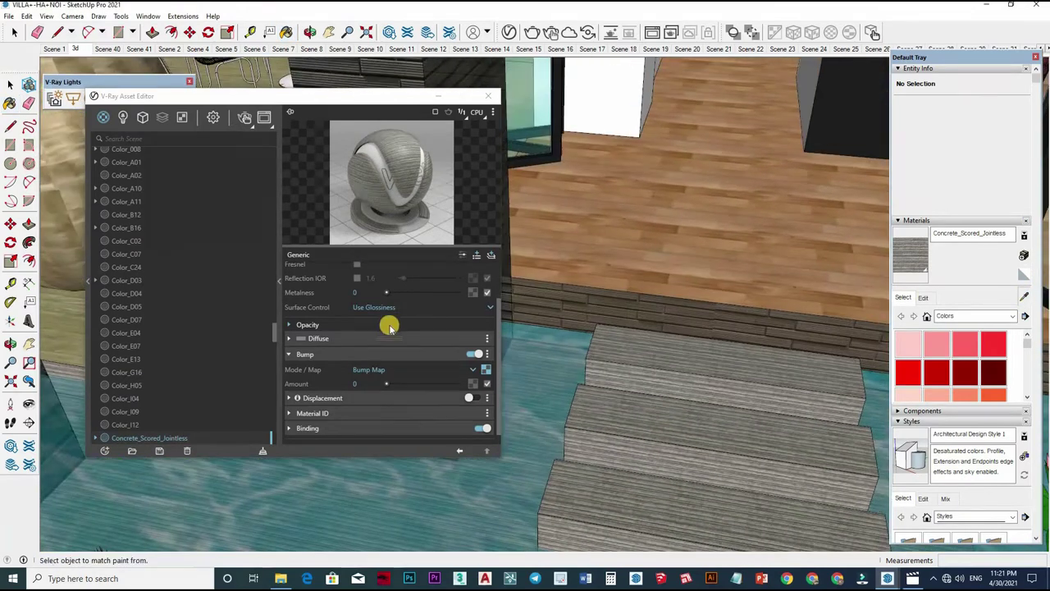
left_click(365, 302)
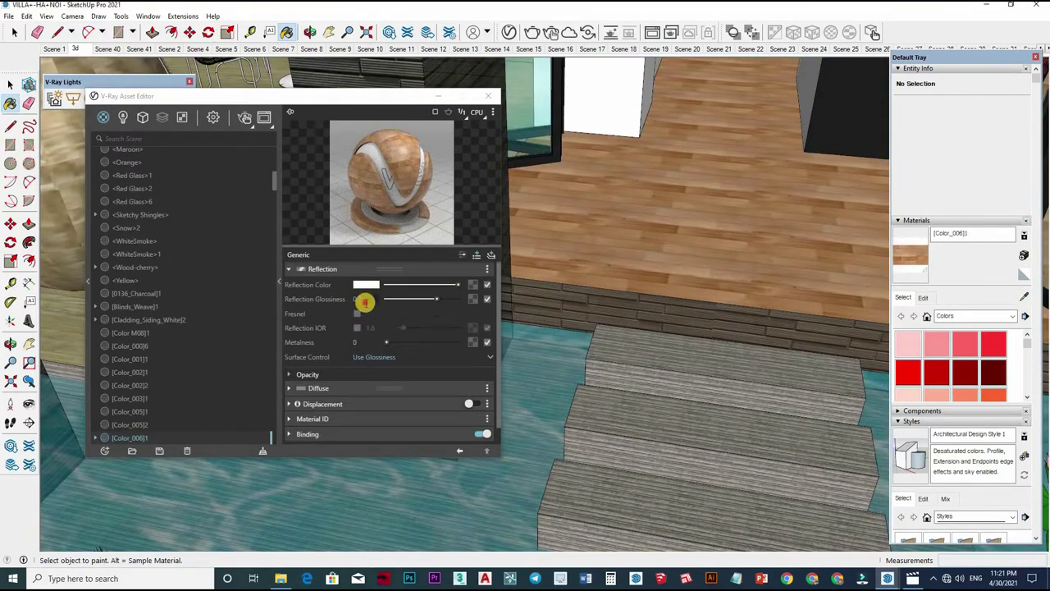
left_click(359, 306)
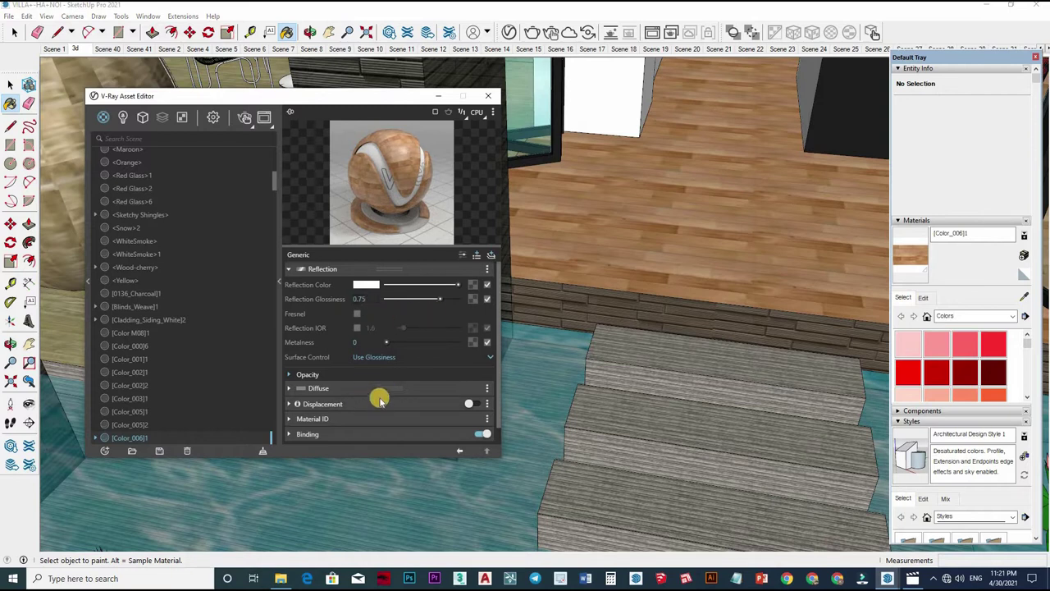
left_click(480, 405)
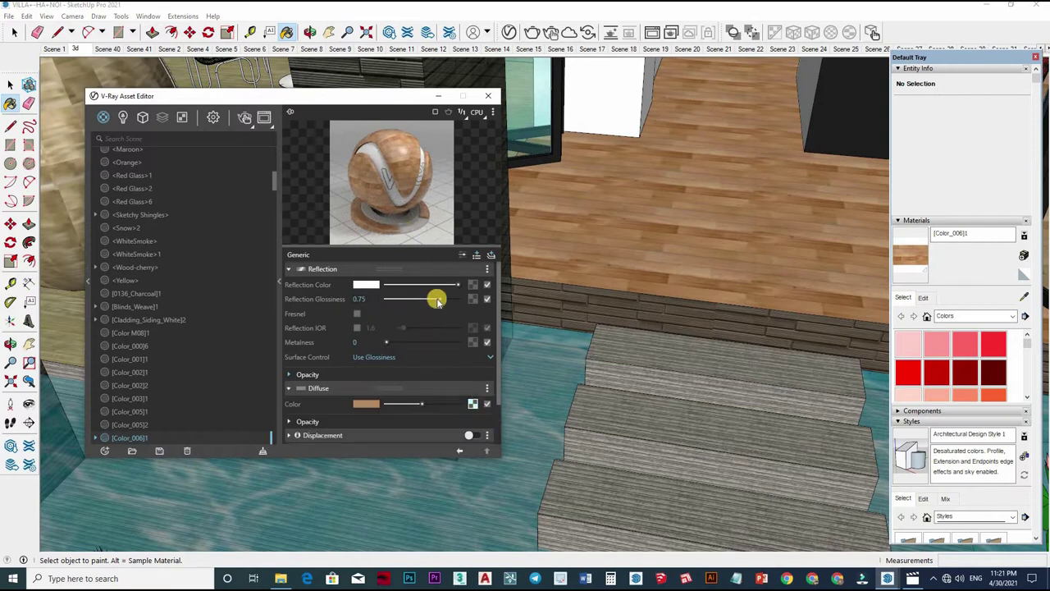
scroll(426, 328, "down", 1)
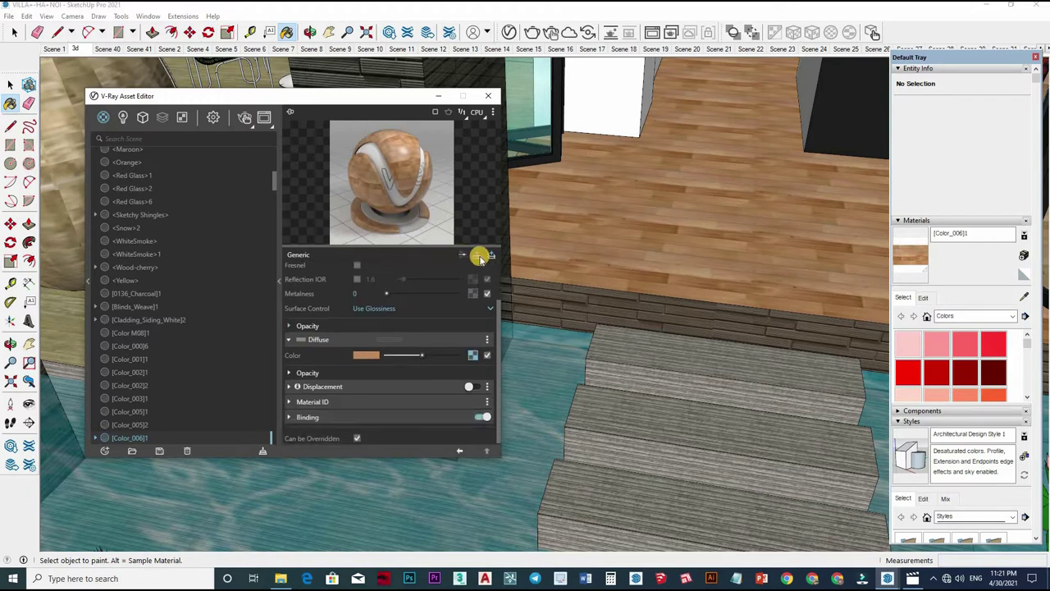
right_click(397, 383)
left_click(386, 390)
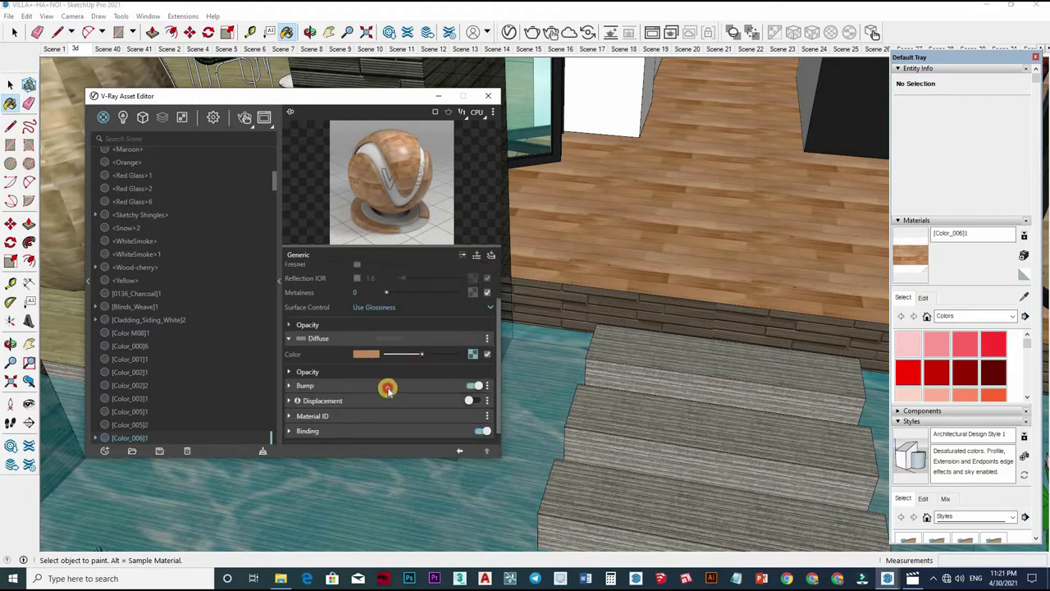
left_click(359, 339)
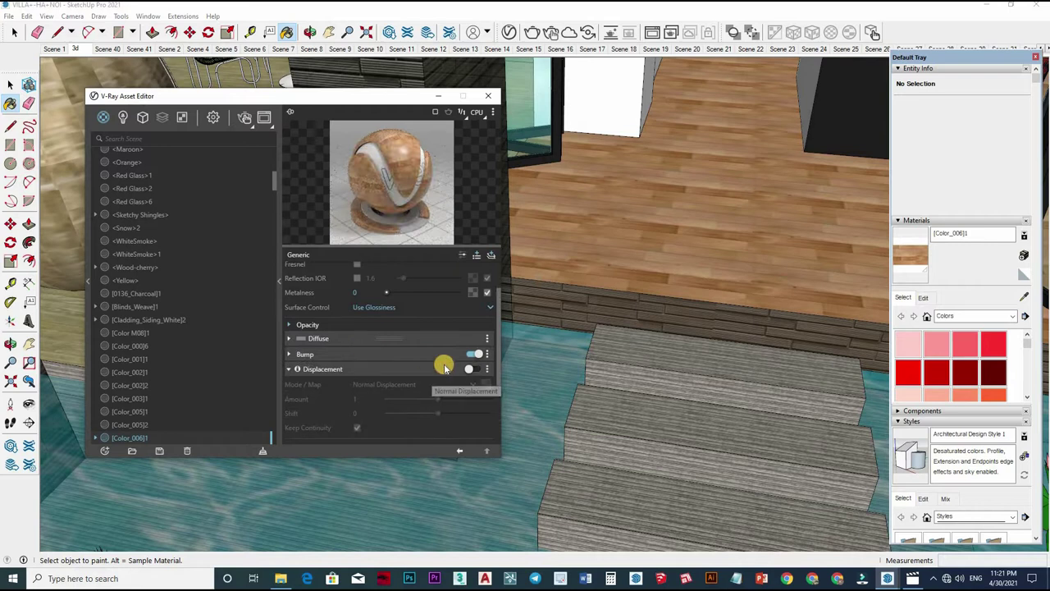
left_click(443, 354)
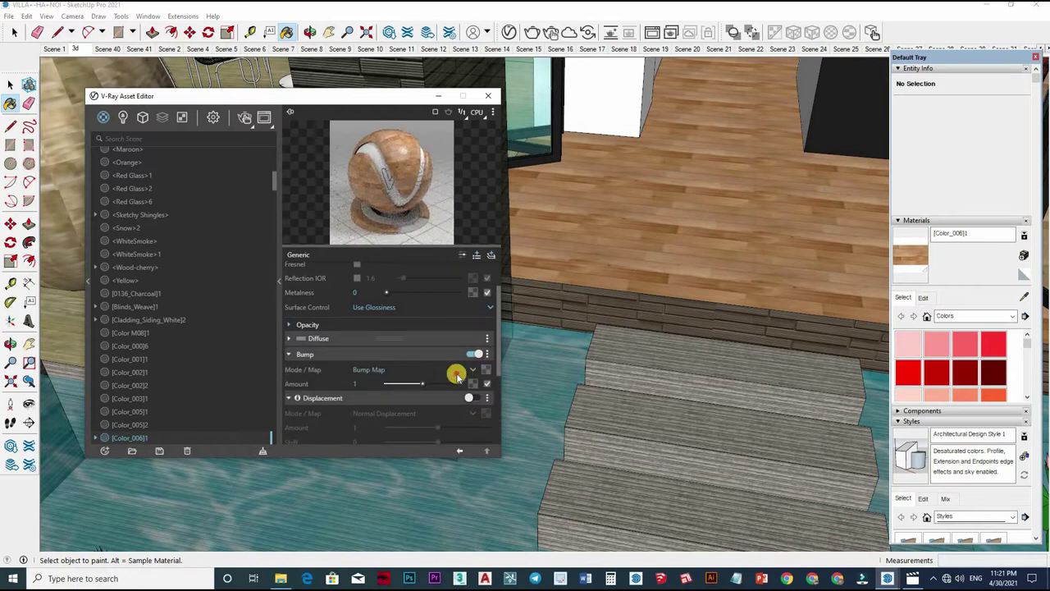
Set the wood floor's bump amount to 0.1
left_click(336, 384)
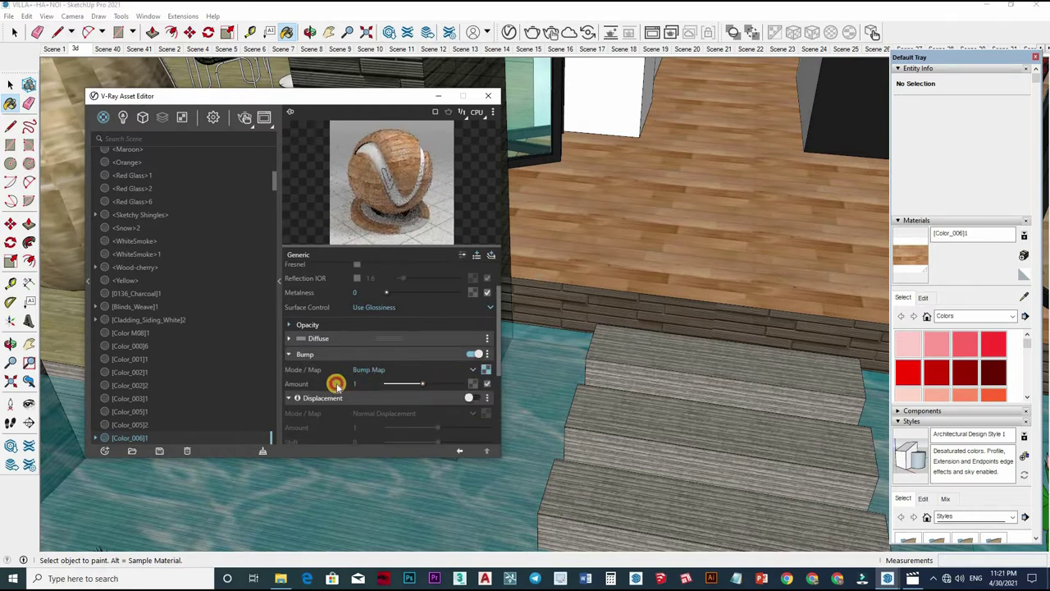
type("0.3")
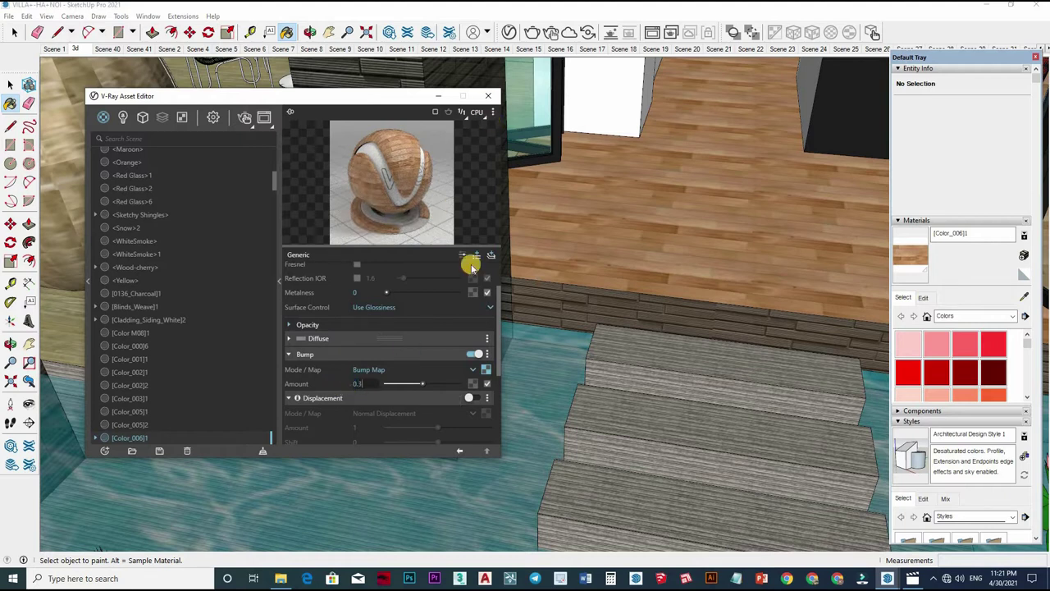
key("Return")
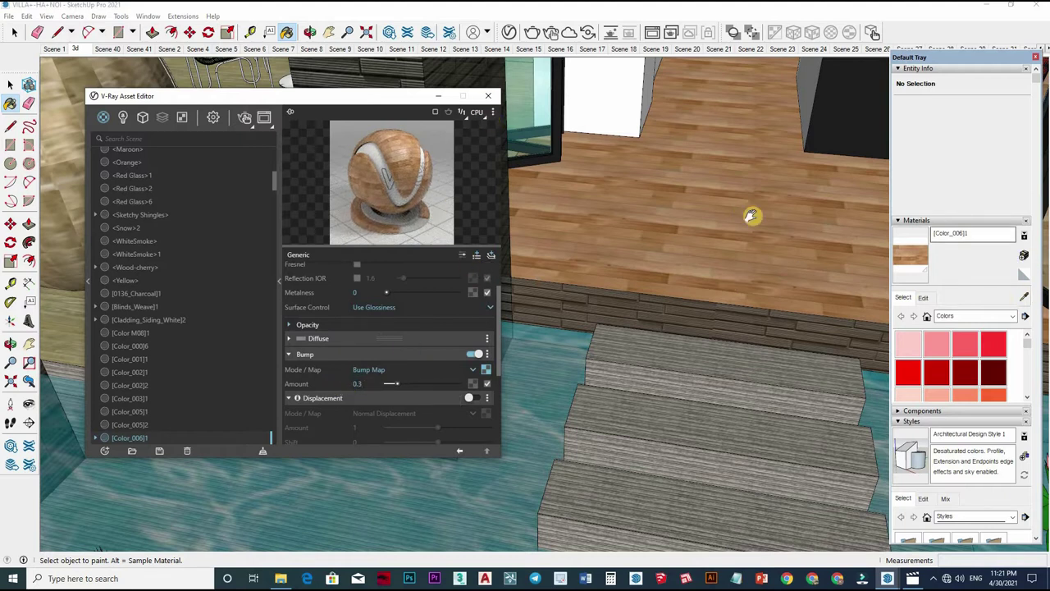
middle_click_drag(809, 246, 743, 254)
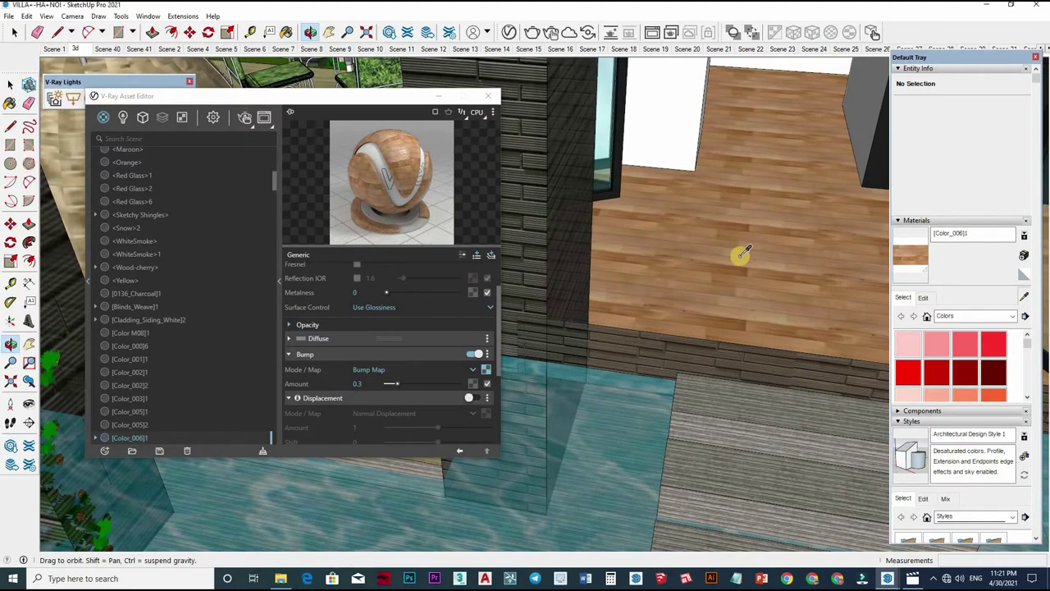
left_click(382, 376)
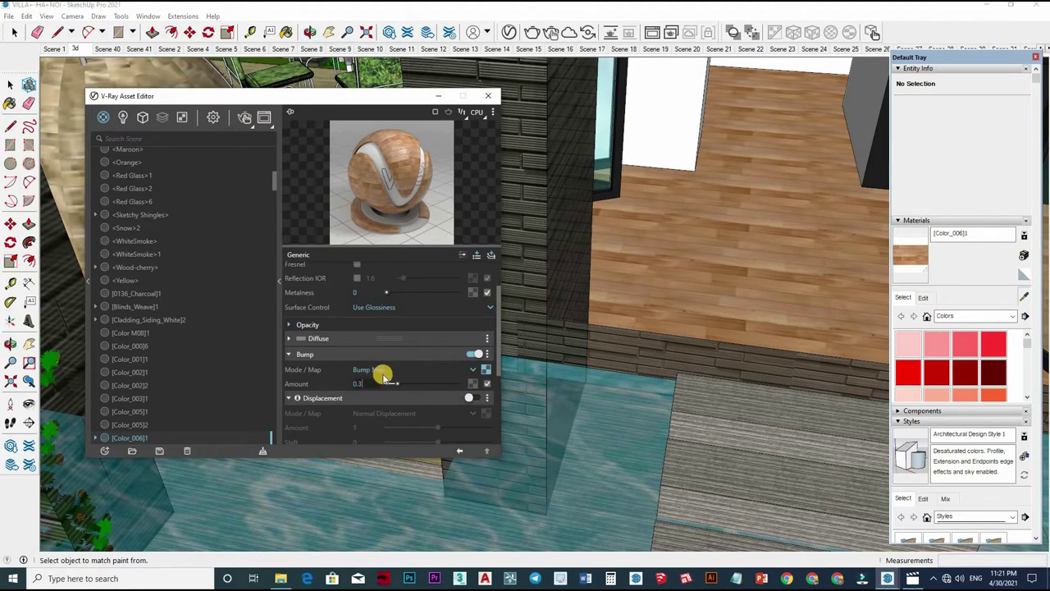
type("0.1")
key("Return")
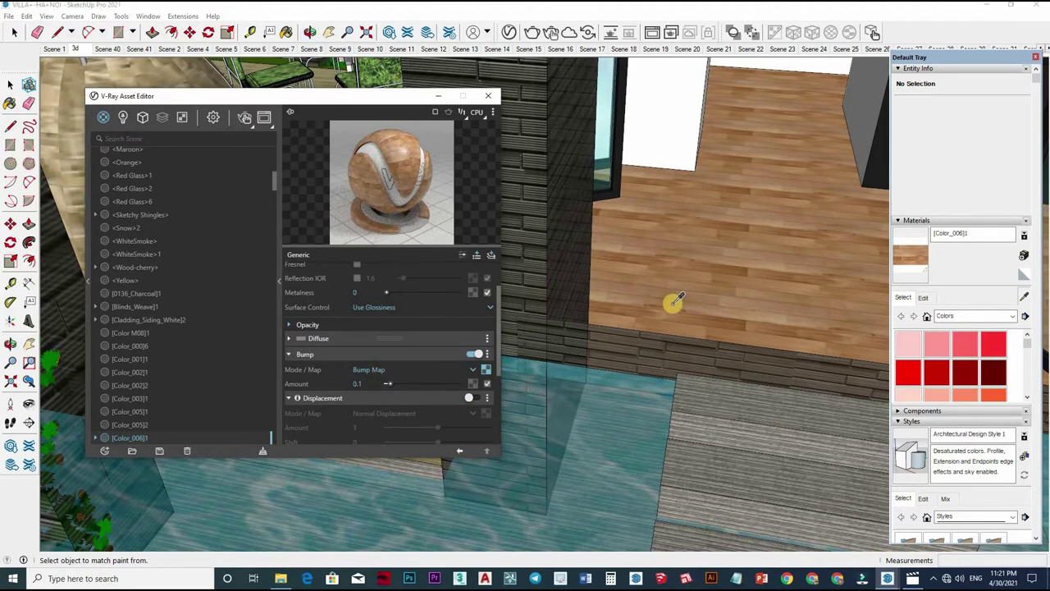
middle_click_drag(692, 366, 370, 283)
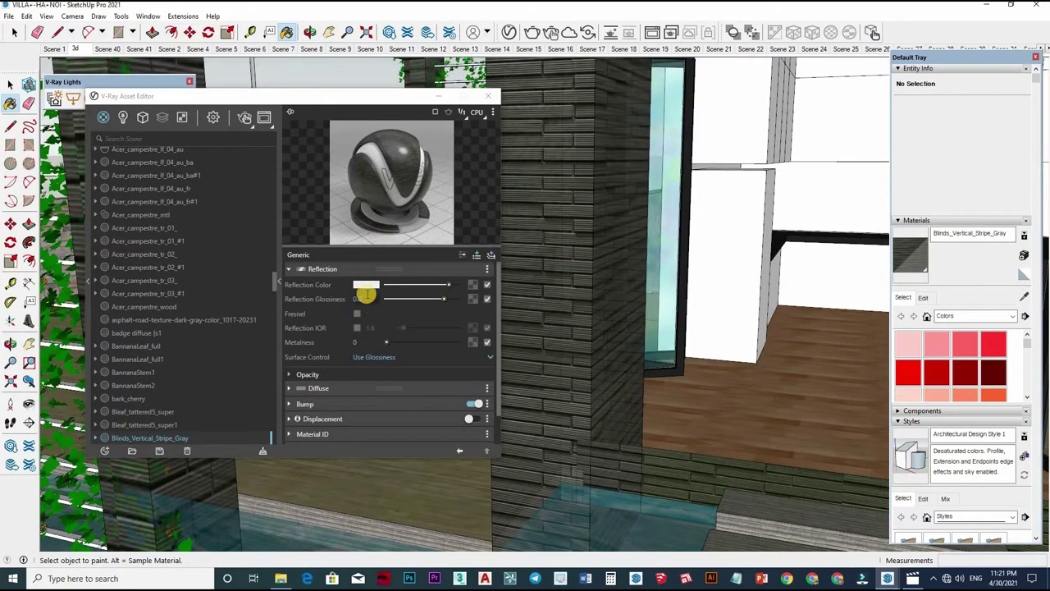
Set the blinds' reflection glossiness to 0.75 and copy the Diffuse texture for the Bump slot
left_click(364, 294)
type("0.75")
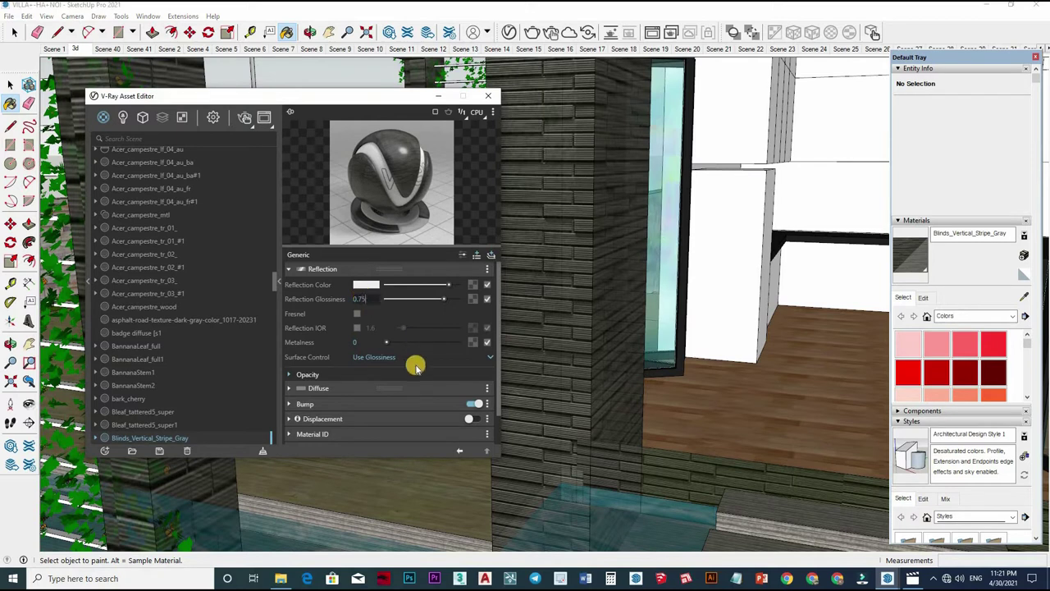
left_click(344, 391)
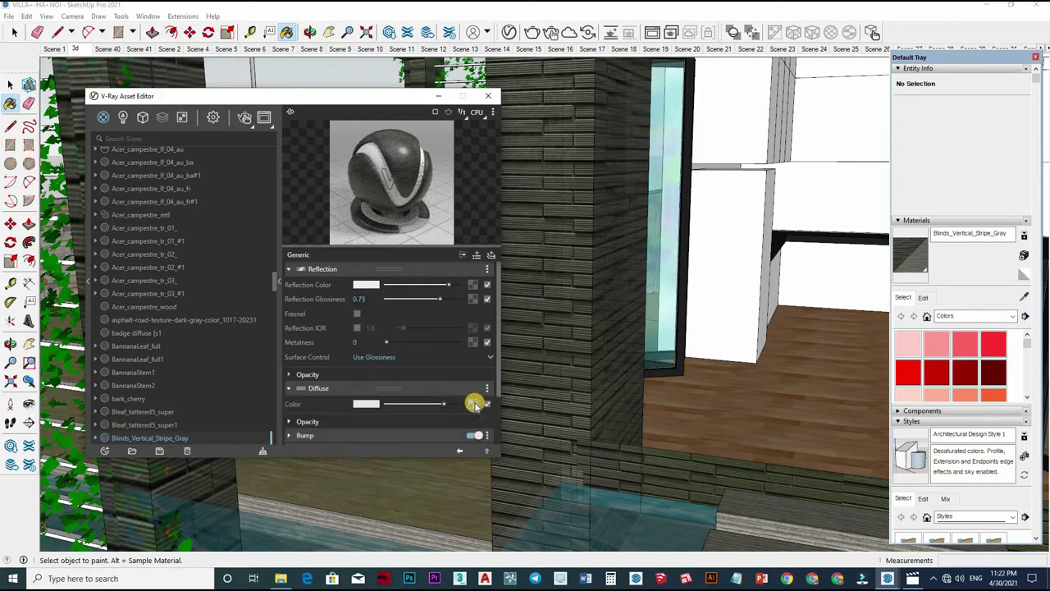
left_click(474, 403)
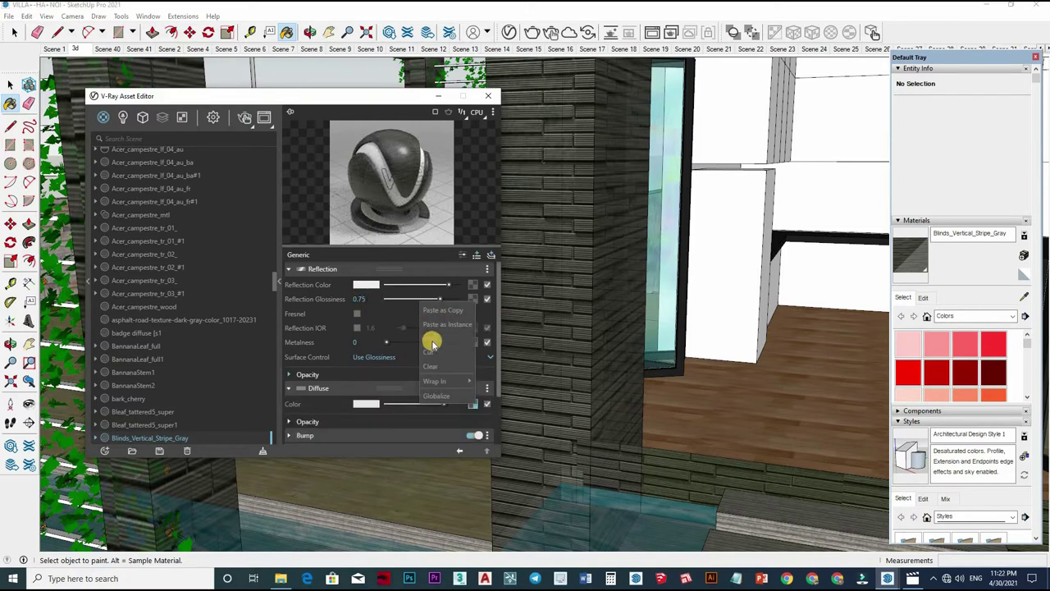
left_click(387, 432)
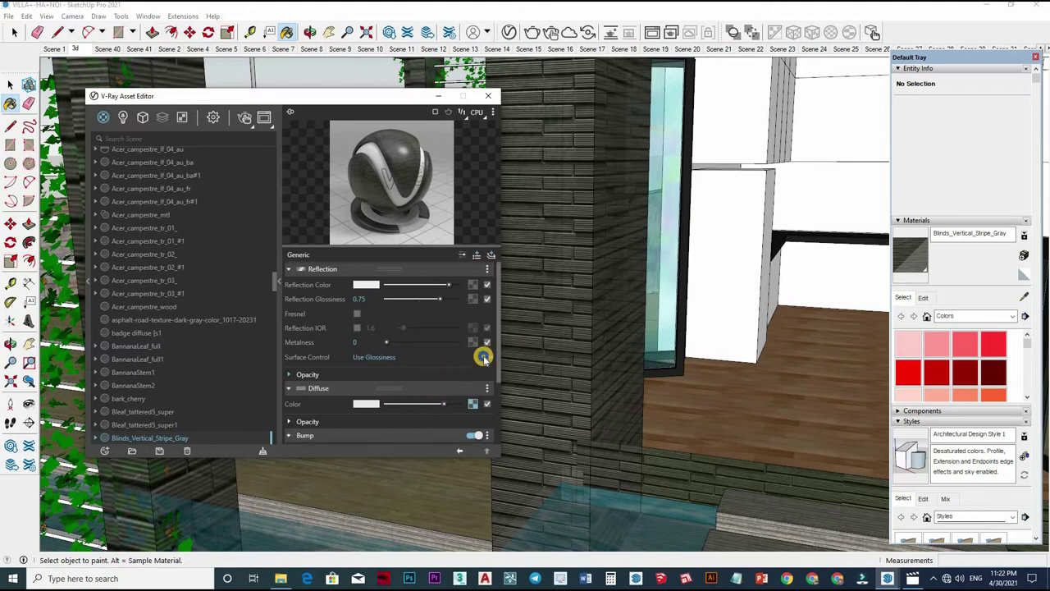
Set the Blinds_Vertical_Stripe_Gray bump amount to 0.3 and switch to the pool scene
scroll(484, 357, "down", 2)
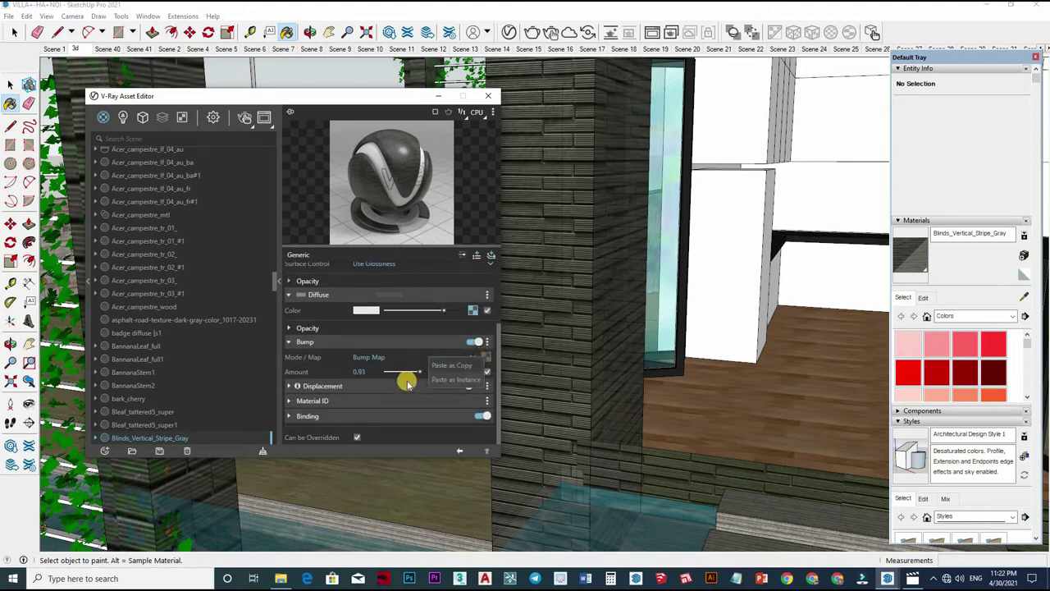
left_click(366, 372)
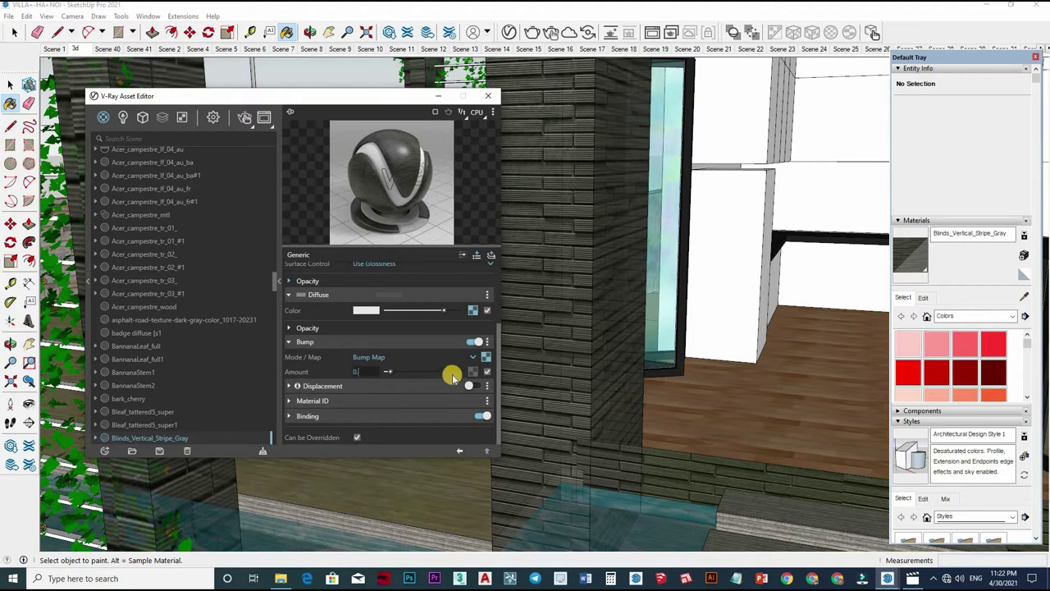
type("3")
key("Return")
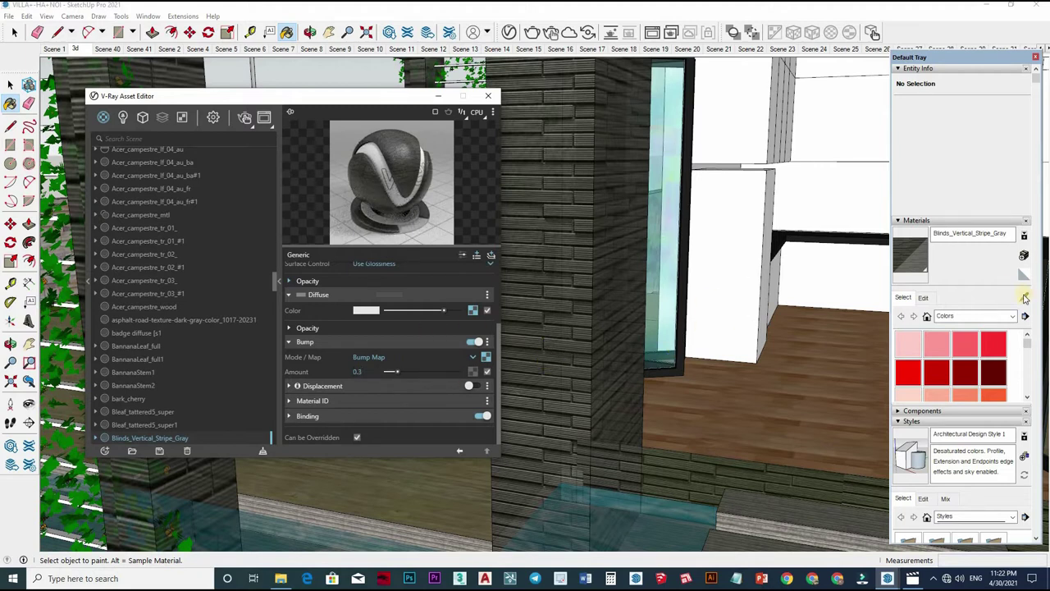
key("Page_Down")
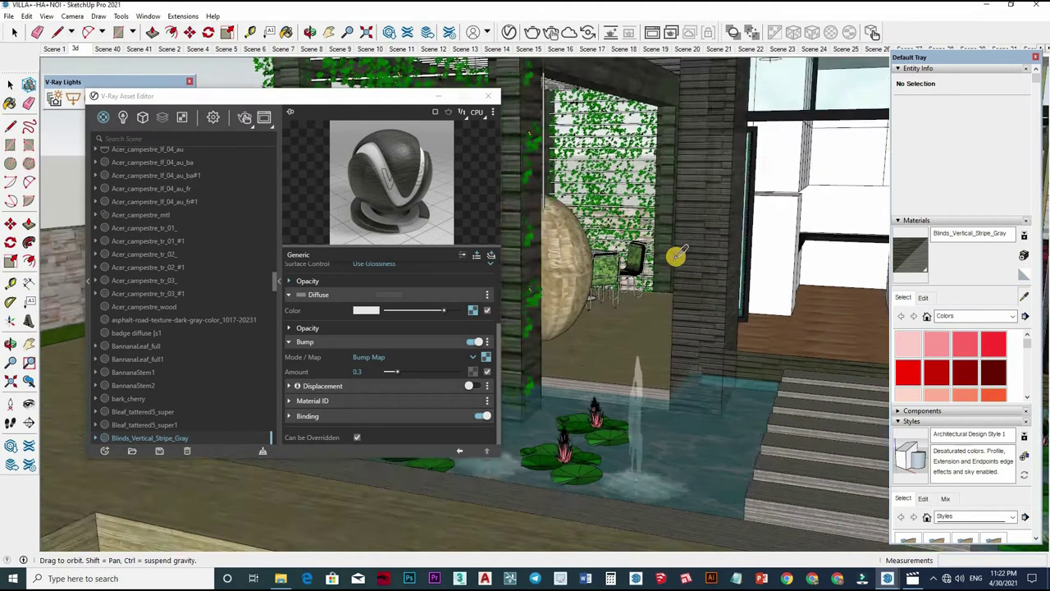
left_click(680, 271, "alt")
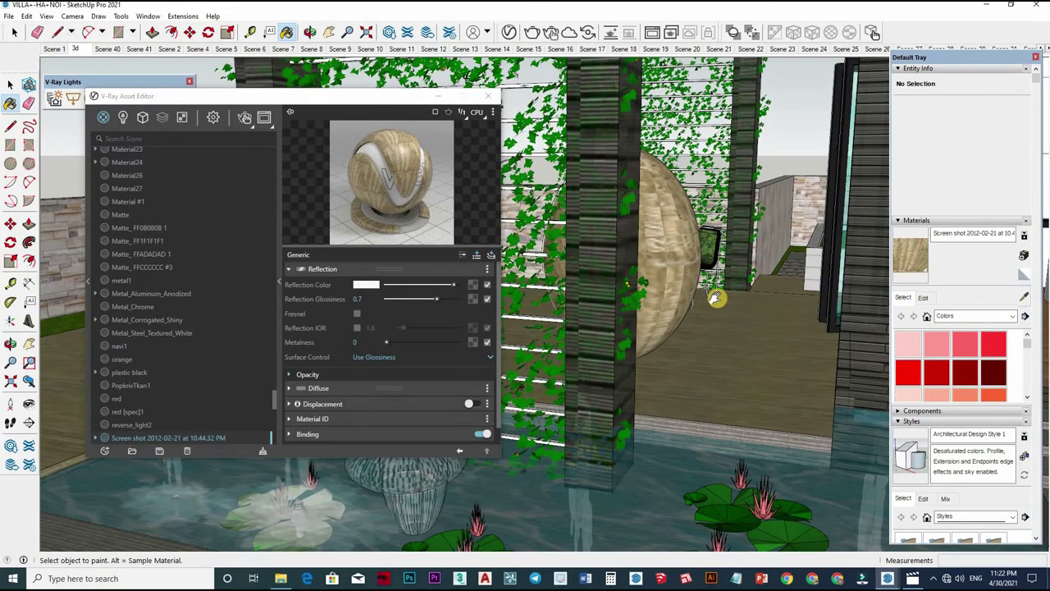
Sample the Translucent_Glass_Sky_Reflection door glass and make its reflection colour white
middle_click_drag(715, 300, 712, 303)
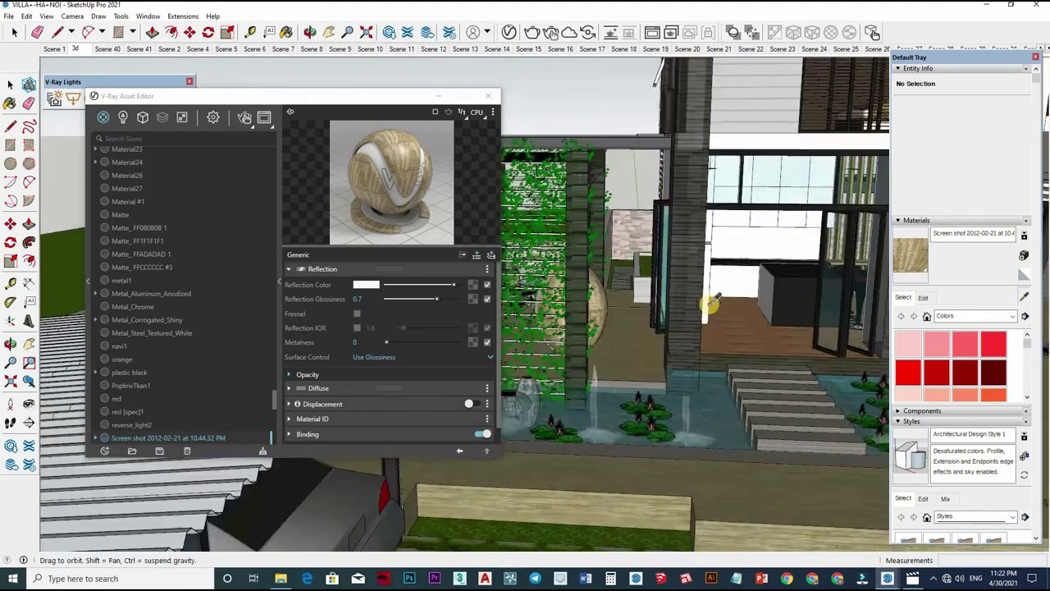
scroll(715, 300, "up", 4)
scroll(716, 300, "up", 4)
scroll(705, 295, "up", 3)
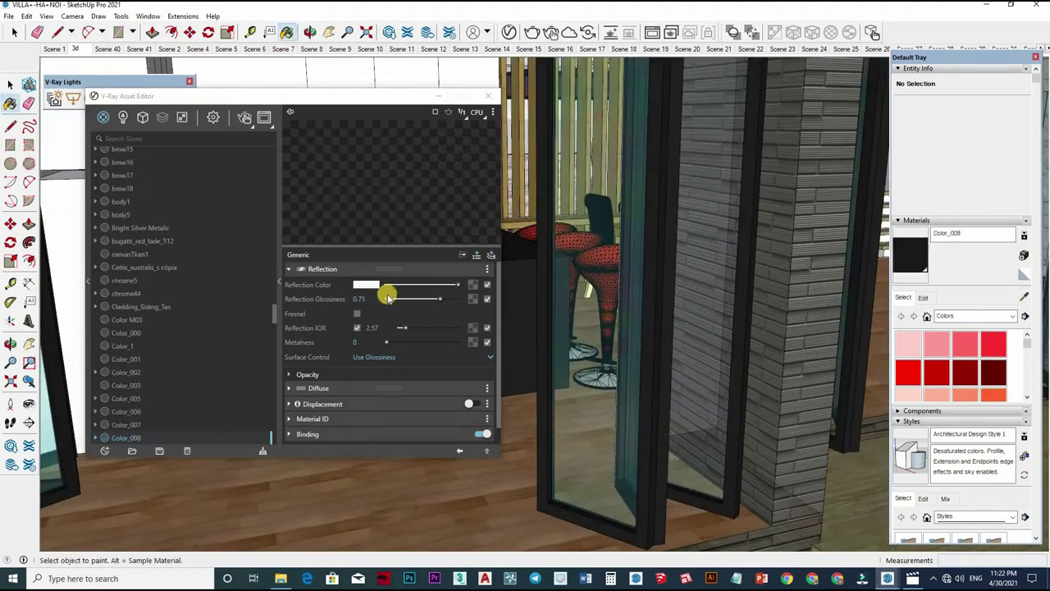
left_click(598, 284, "alt")
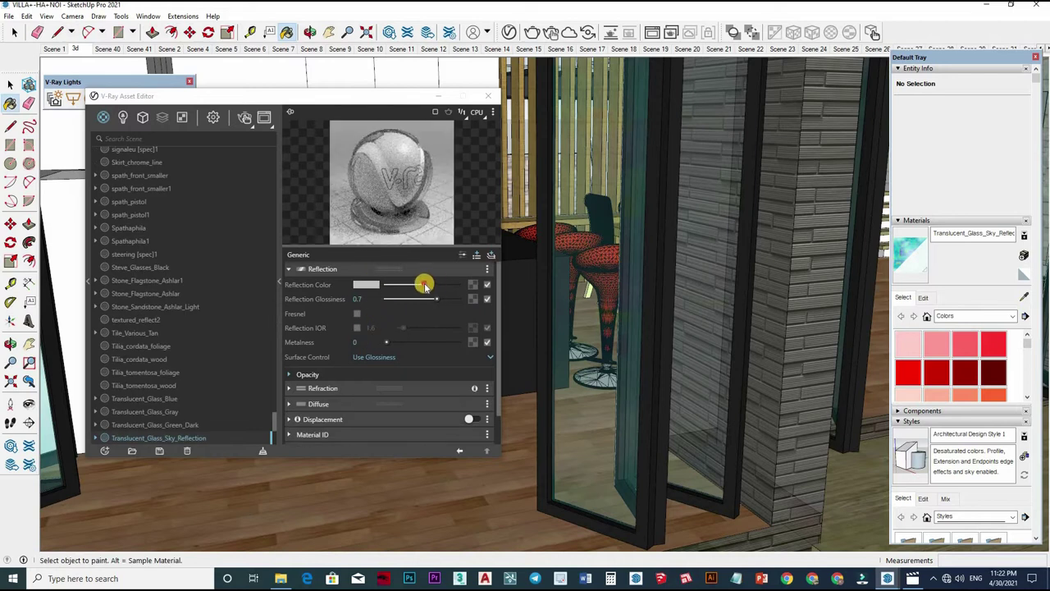
left_click_drag(437, 303, 441, 302)
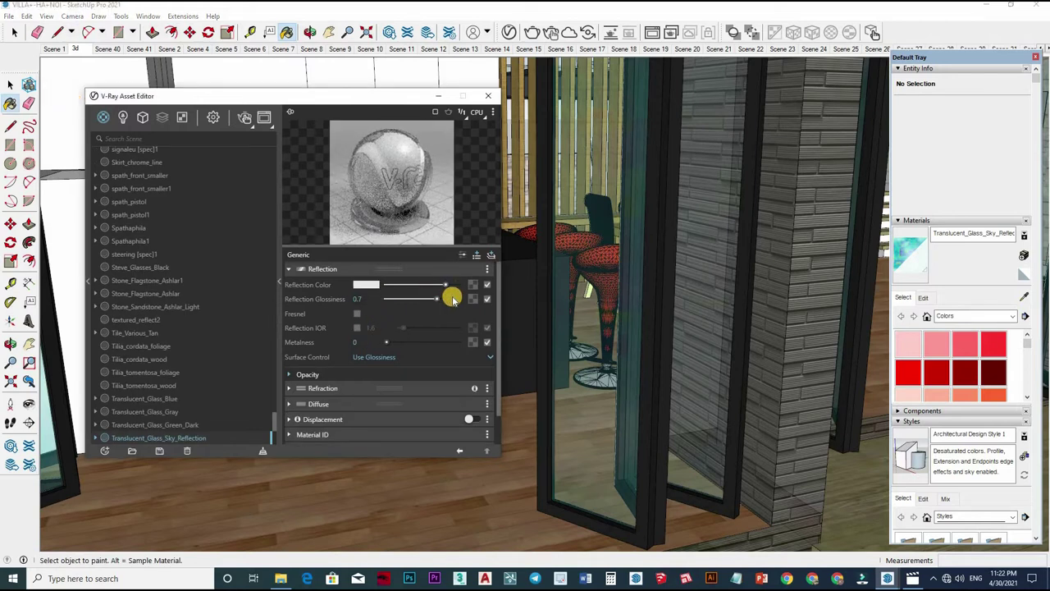
left_click(415, 387)
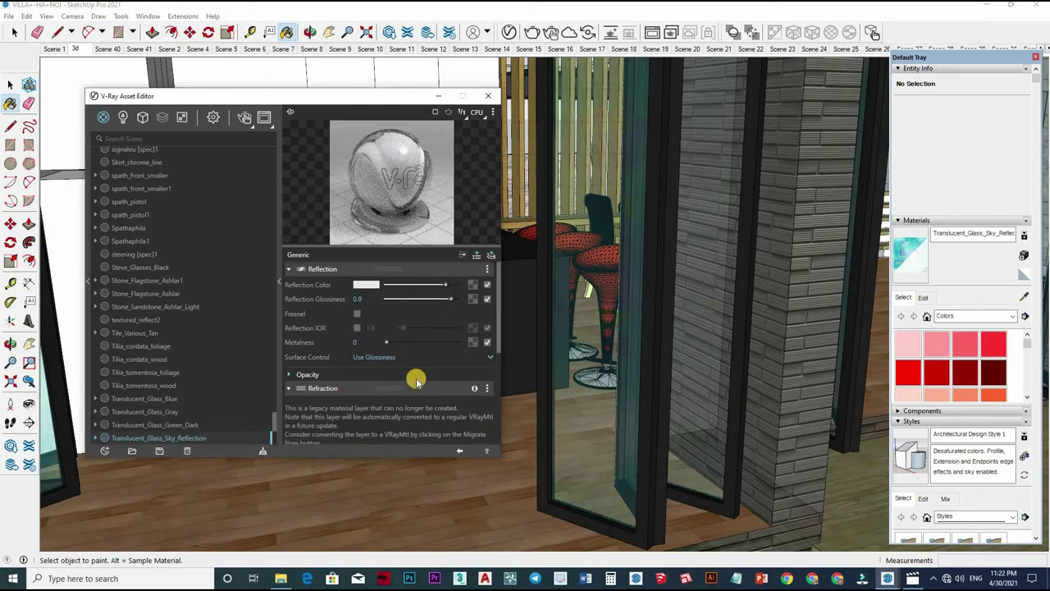
scroll(423, 385, "down", 2)
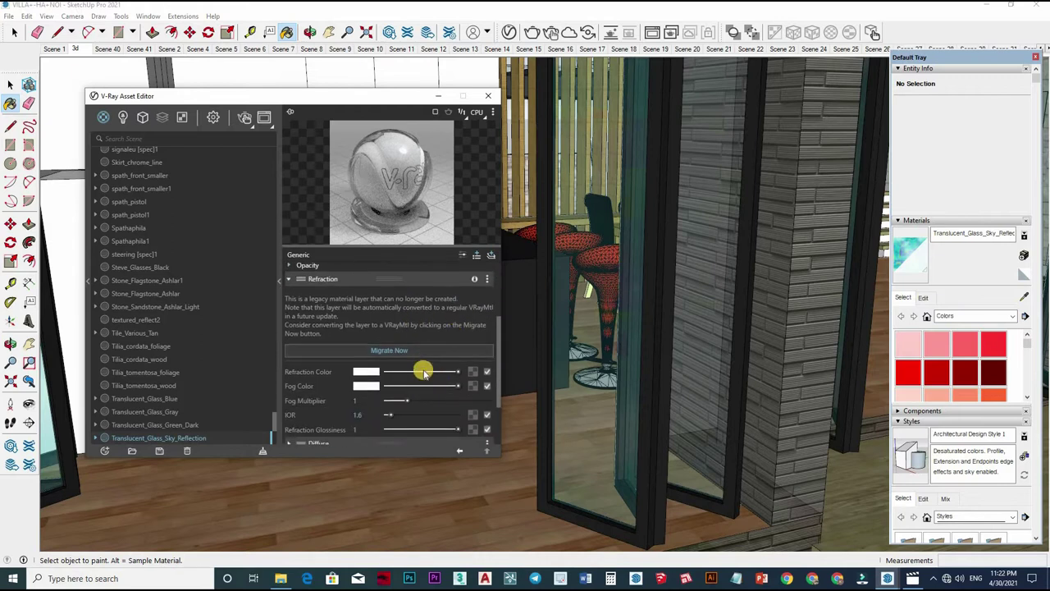
scroll(422, 377, "down", 2)
scroll(427, 326, "up", 6)
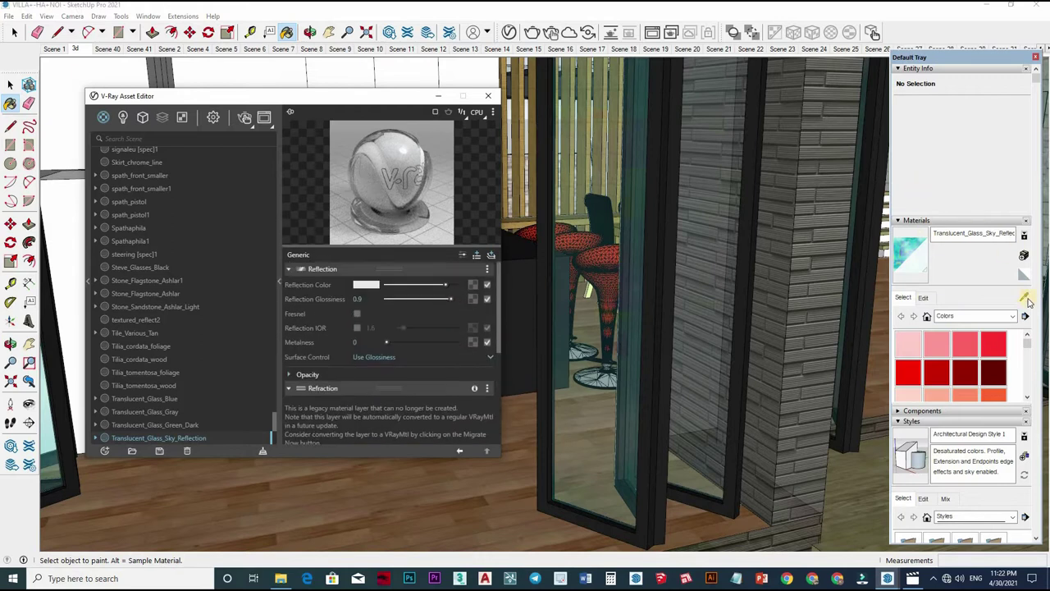
scroll(727, 242, "down", 2, "alt")
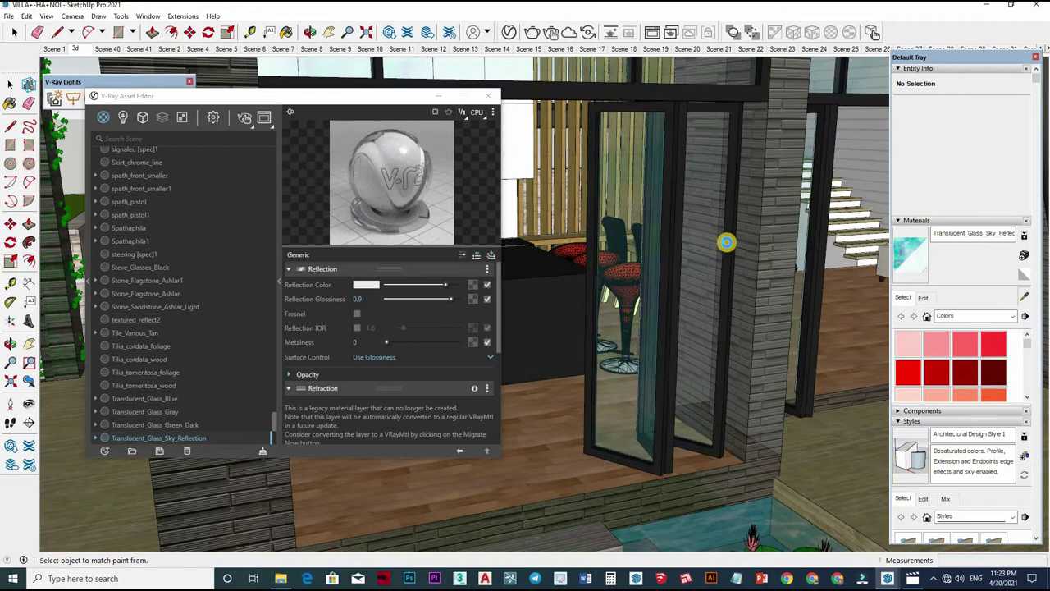
Sample the black counter's Color_008 material and orbit out to the pool and building
scroll(729, 246, "down", 2, "alt")
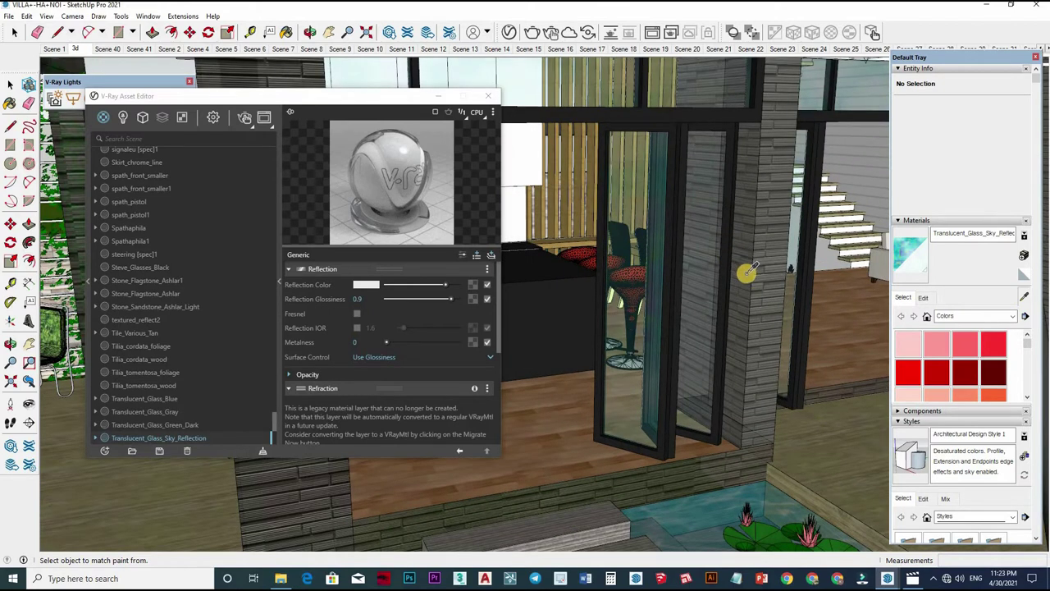
scroll(670, 269, "up", 2, "alt")
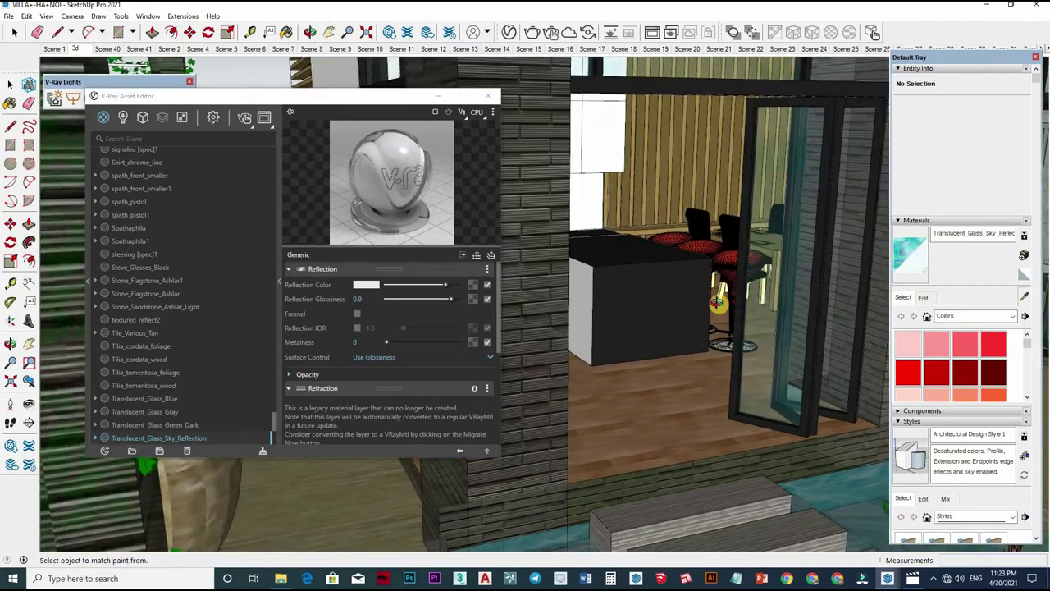
left_click(654, 321, "alt")
scroll(850, 276, "up", 3)
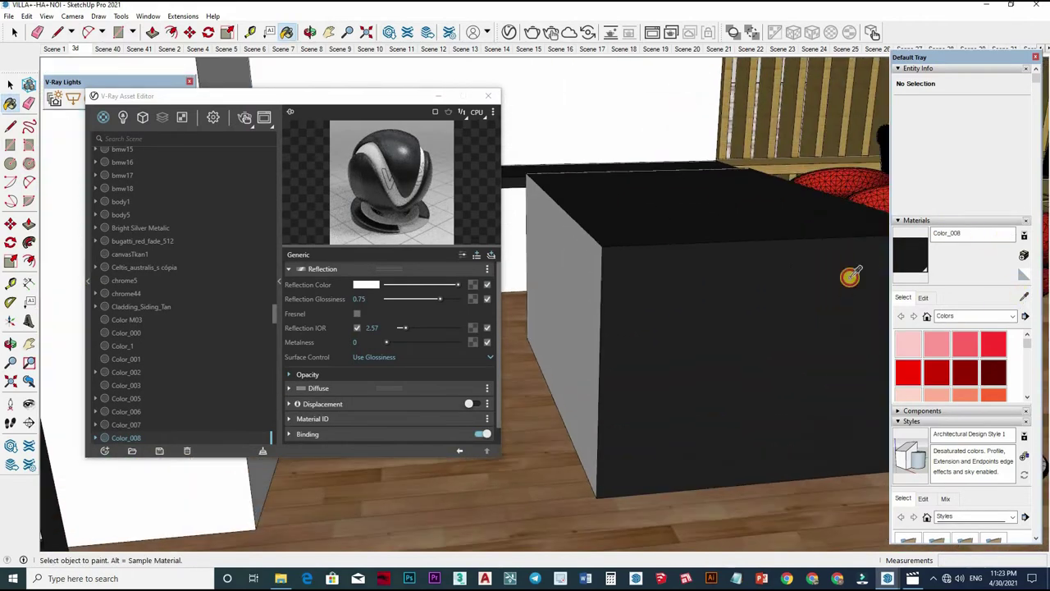
scroll(763, 238, "down", 2)
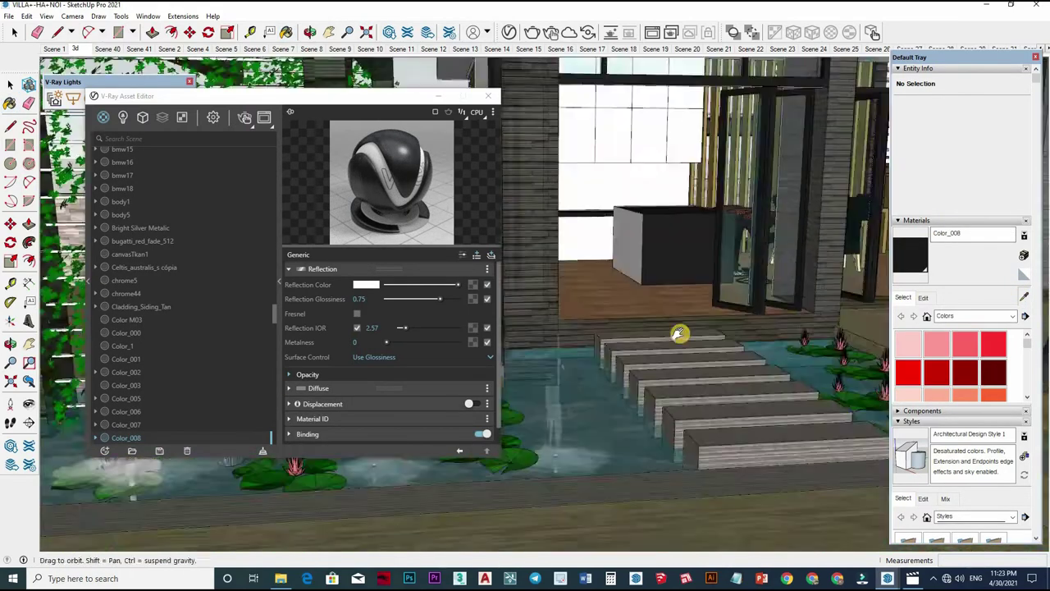
mouse_move(719, 286)
middle_mouse_down()
mouse_move(675, 254)
mouse_move(717, 286)
middle_mouse_up()
scroll(675, 255, "down", 2)
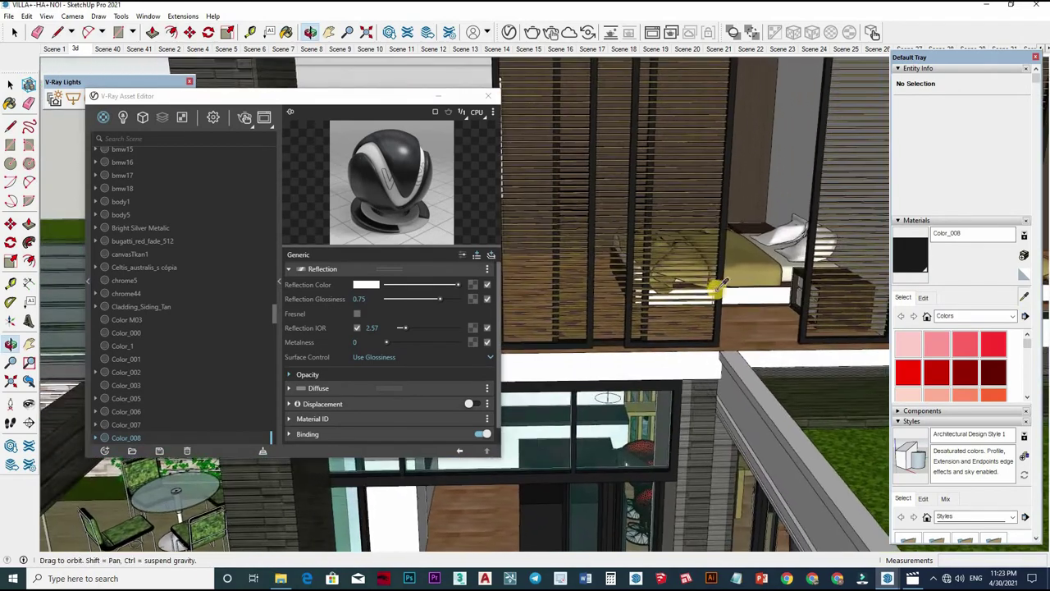
scroll(718, 285, "up", 3)
Sample the Blinds_Weave material from the window blinds and view the whole villa
left_click(672, 337, "alt")
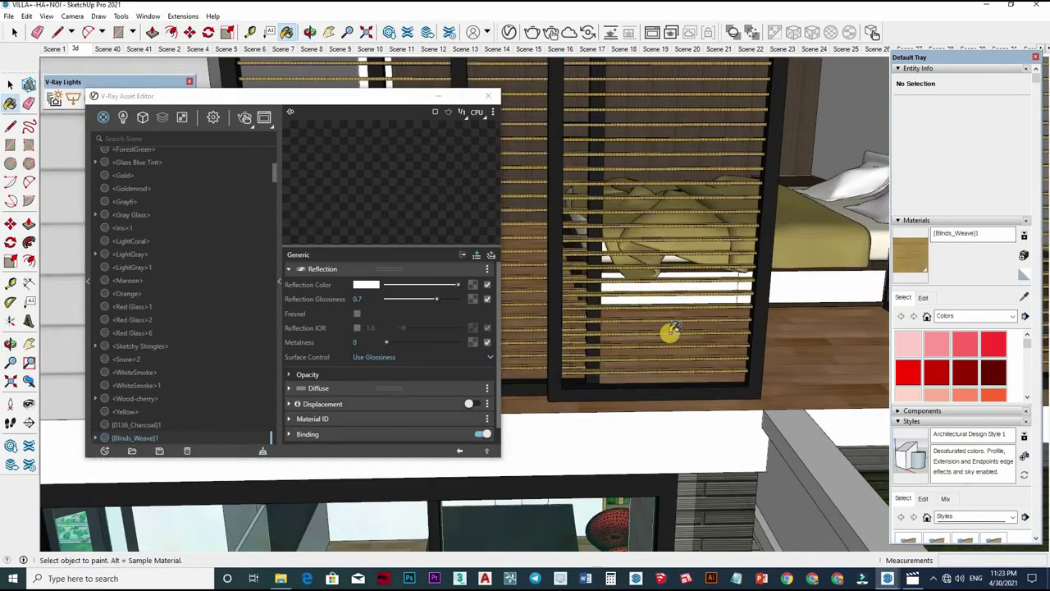
scroll(711, 340, "down", 3)
scroll(668, 335, "down", 2)
mouse_move(663, 312)
middle_mouse_down()
mouse_move(729, 365)
mouse_move(656, 435)
mouse_move(590, 476)
middle_mouse_up()
scroll(697, 394, "up", 2)
scroll(646, 451, "up", 2)
scroll(574, 497, "down", 2)
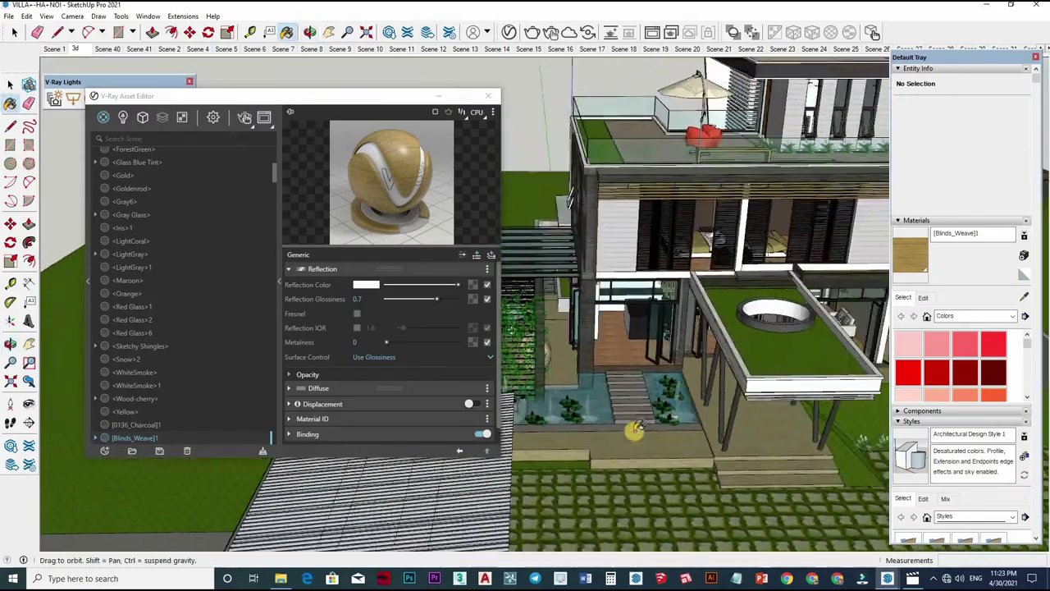
scroll(583, 386, "up", 3)
scroll(584, 386, "down", 2)
scroll(661, 394, "down", 1)
scroll(637, 434, "up", 1)
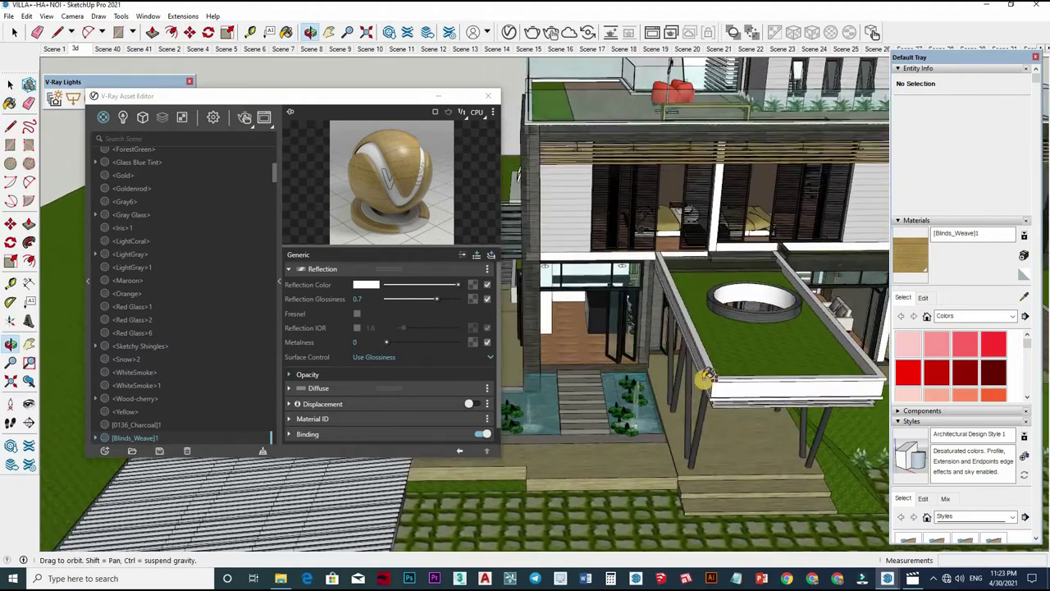
scroll(663, 394, "up", 2)
scroll(697, 213, "down", 3)
scroll(575, 148, "up", 2)
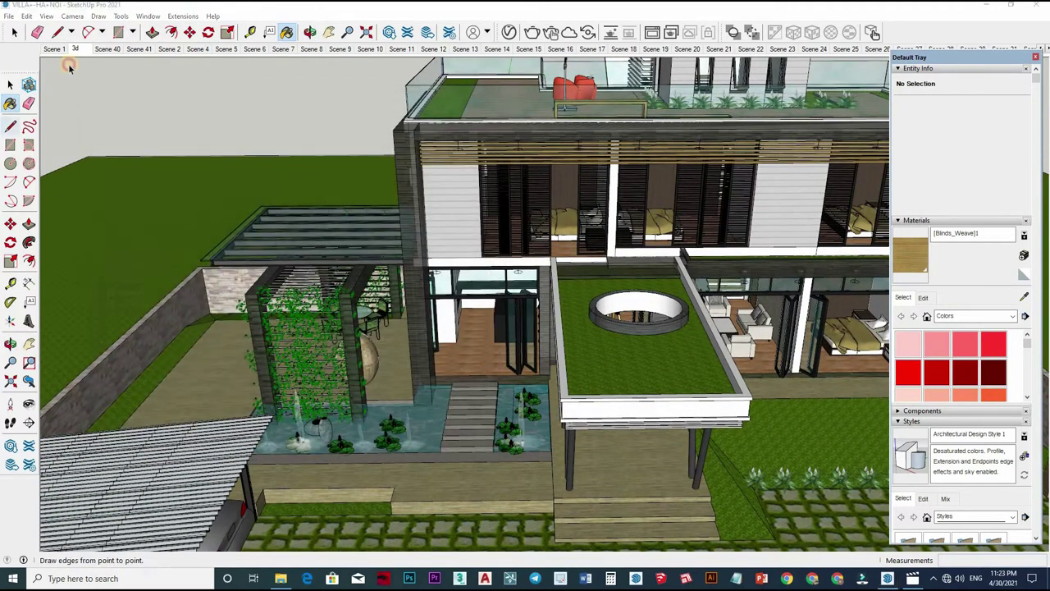
Close the V-Ray material editor and open a File Explorer window
left_click(10, 85)
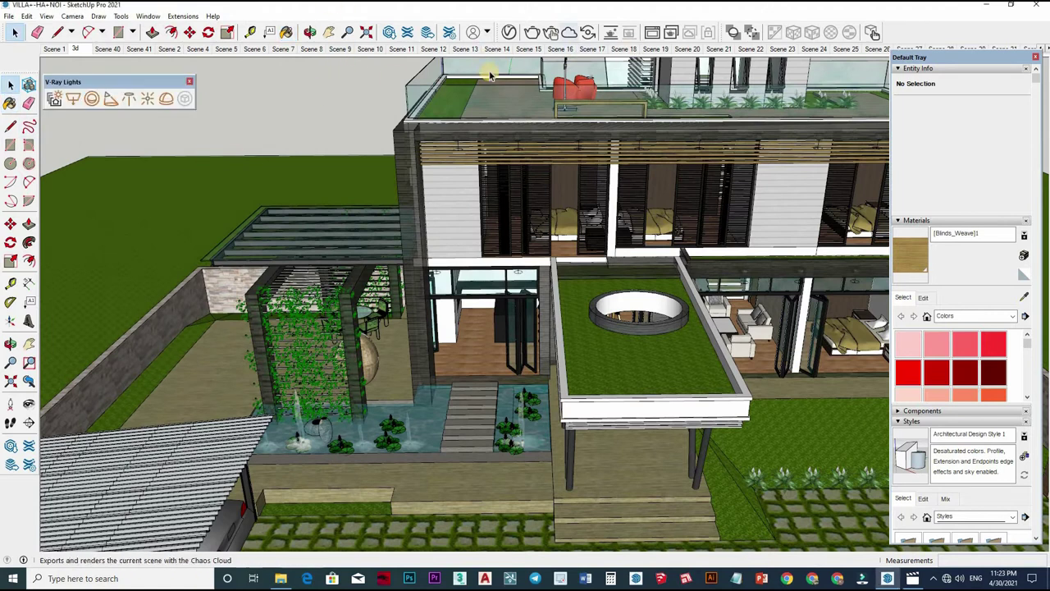
left_click_drag(289, 580, 262, 517)
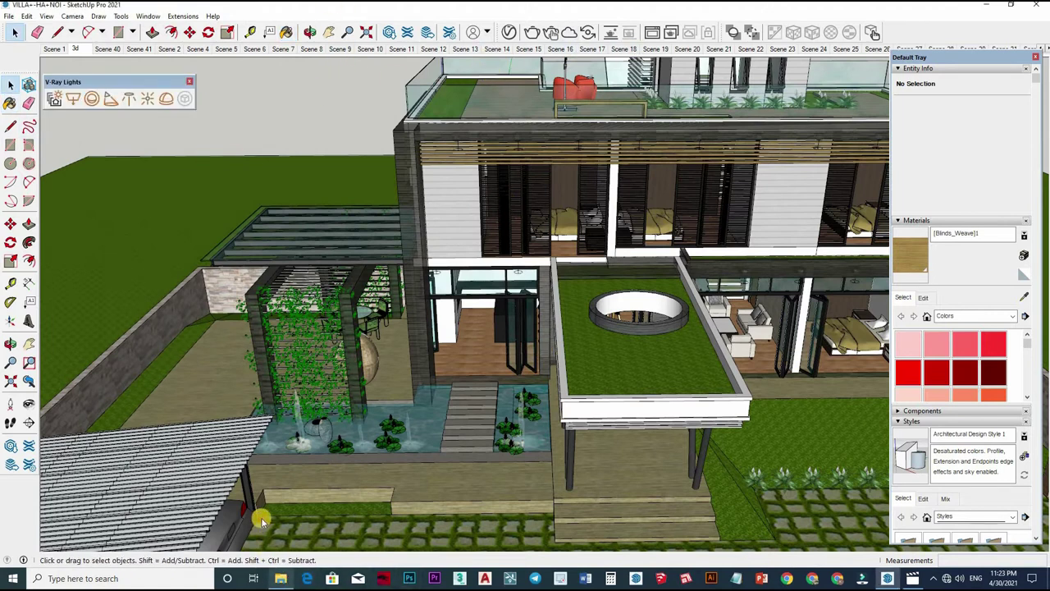
left_click(300, 87)
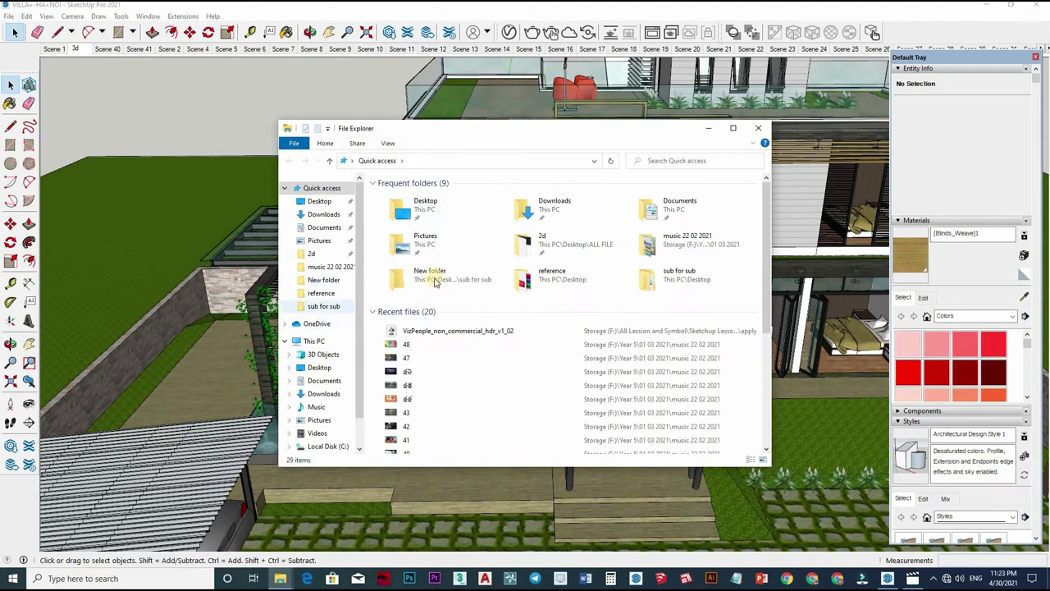
left_click(319, 366)
left_click(732, 128)
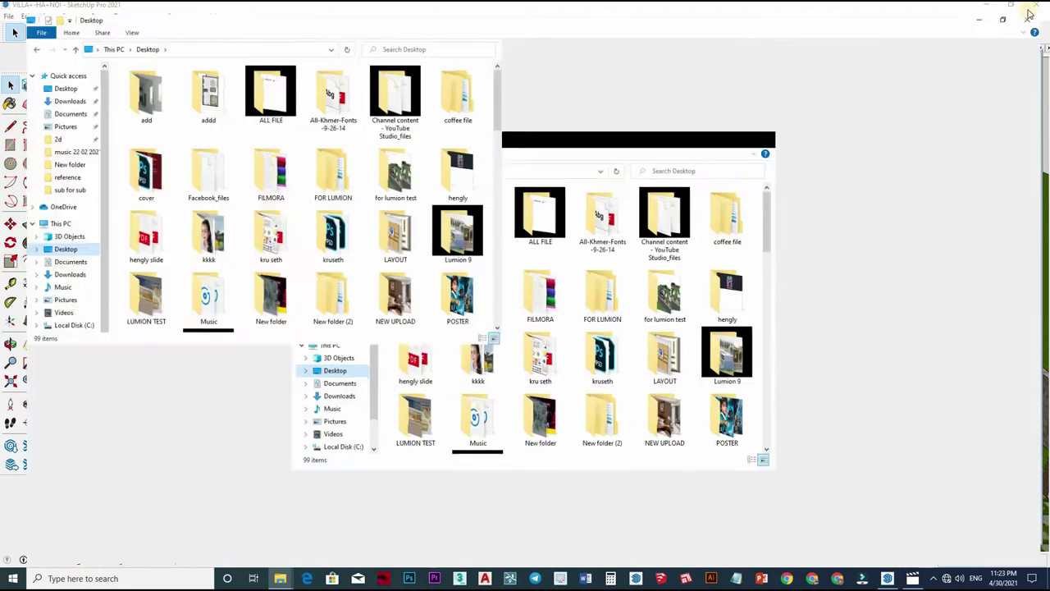
left_click(1011, 5)
scroll(519, 343, "down", 5)
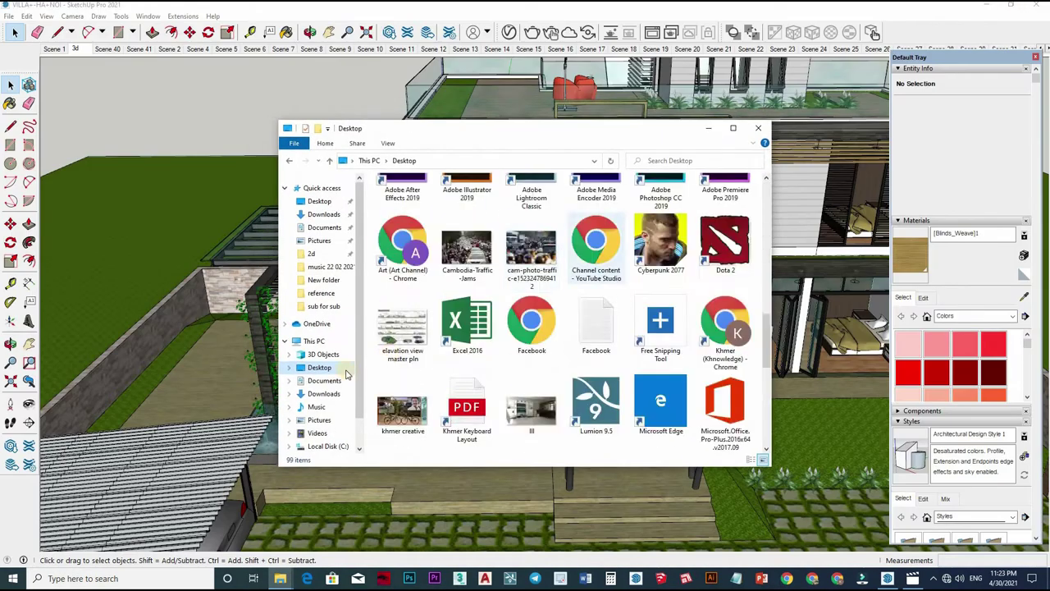
scroll(519, 342, "down", 3)
scroll(320, 393, "down", 2)
Browse Storage (F:) through the lesson folders to villa 2's Symbol folder
left_click(324, 424)
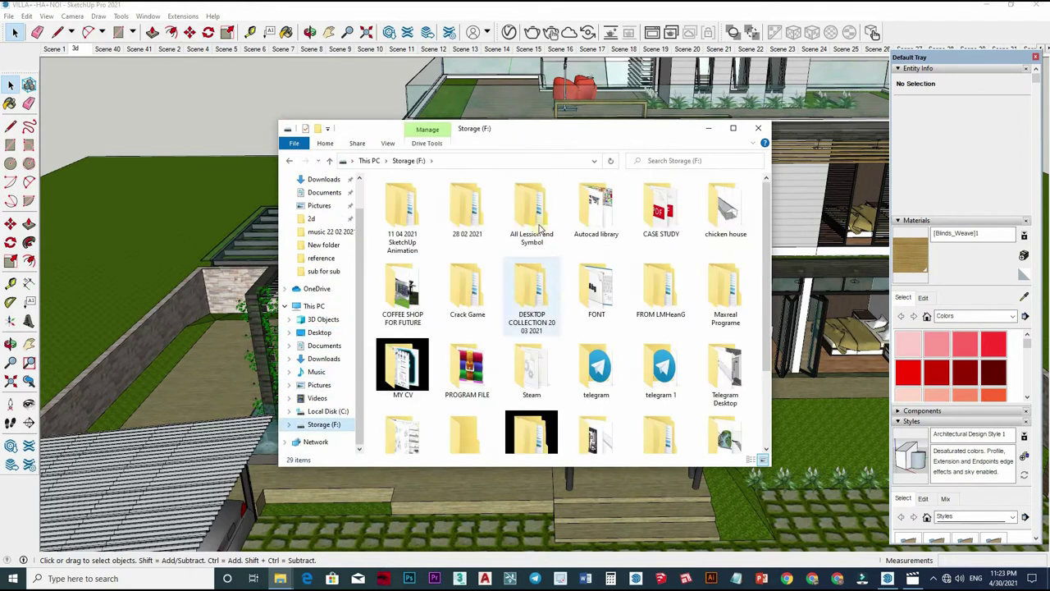
double_click(531, 209)
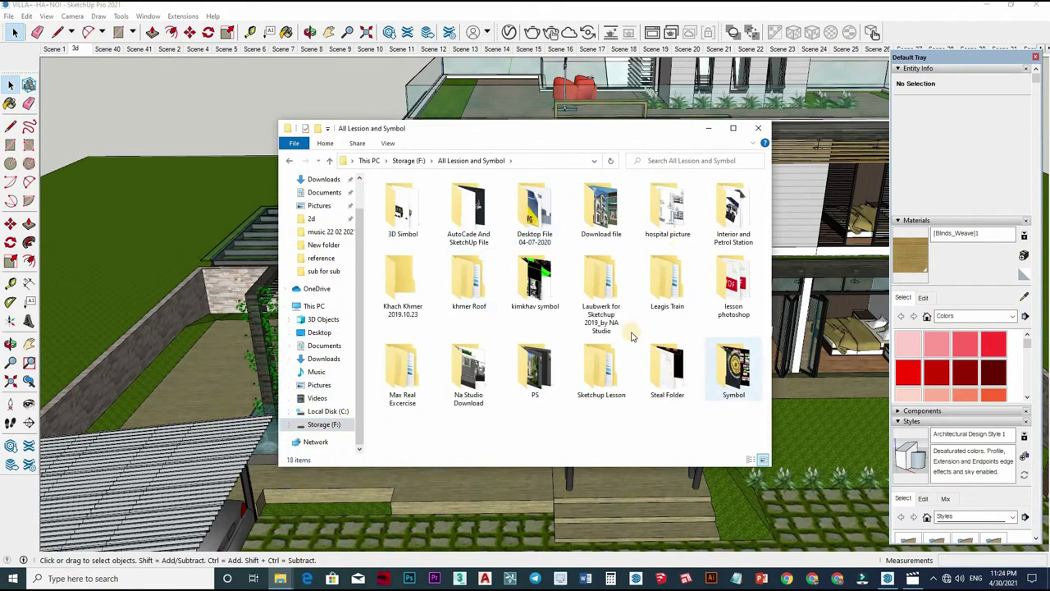
key("Return")
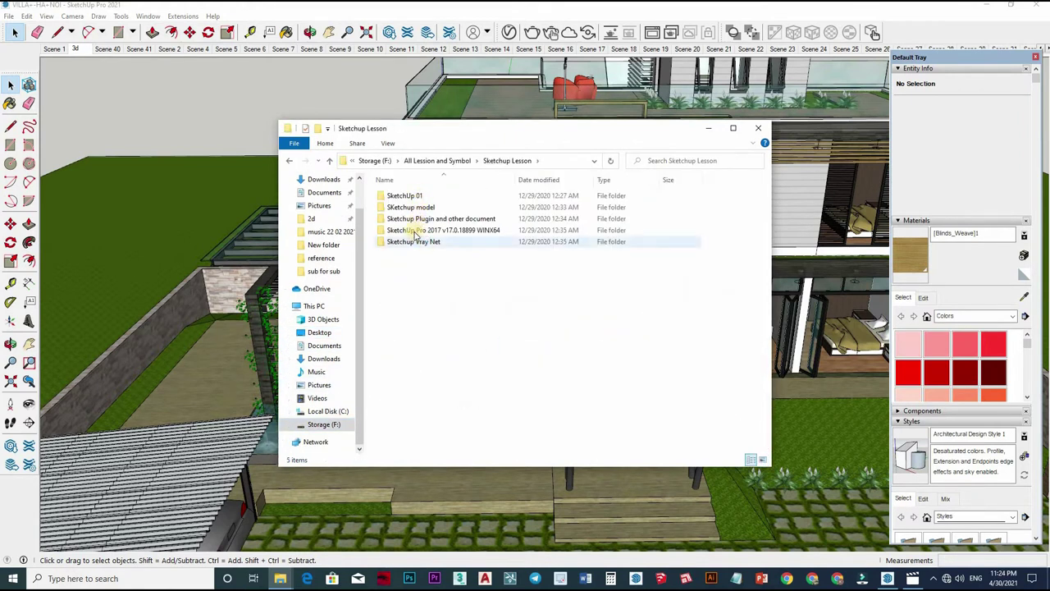
double_click(410, 231)
left_click(420, 220)
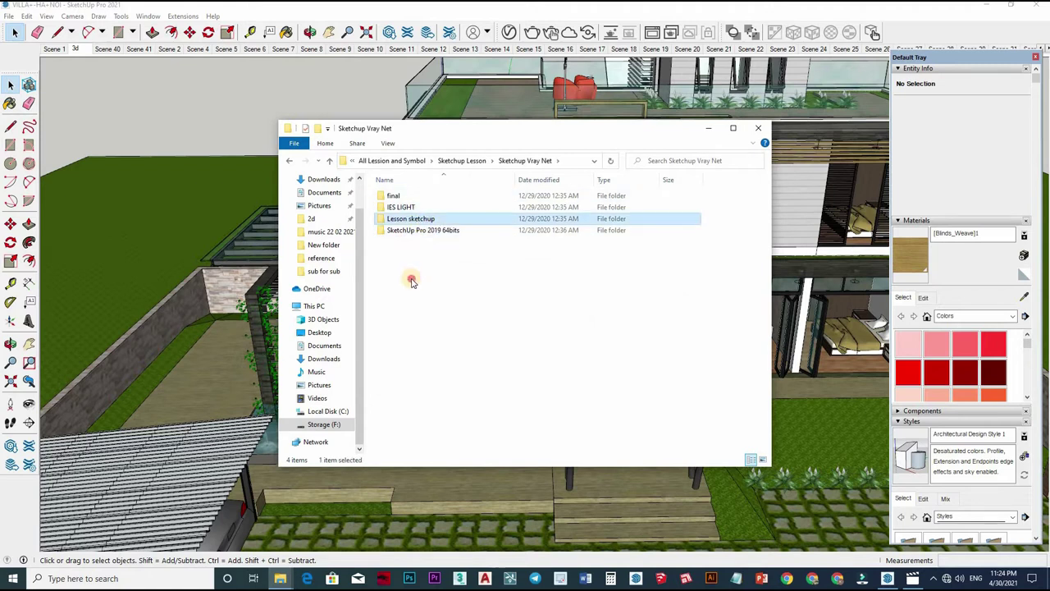
key("Return")
double_click(413, 274)
left_click(408, 207)
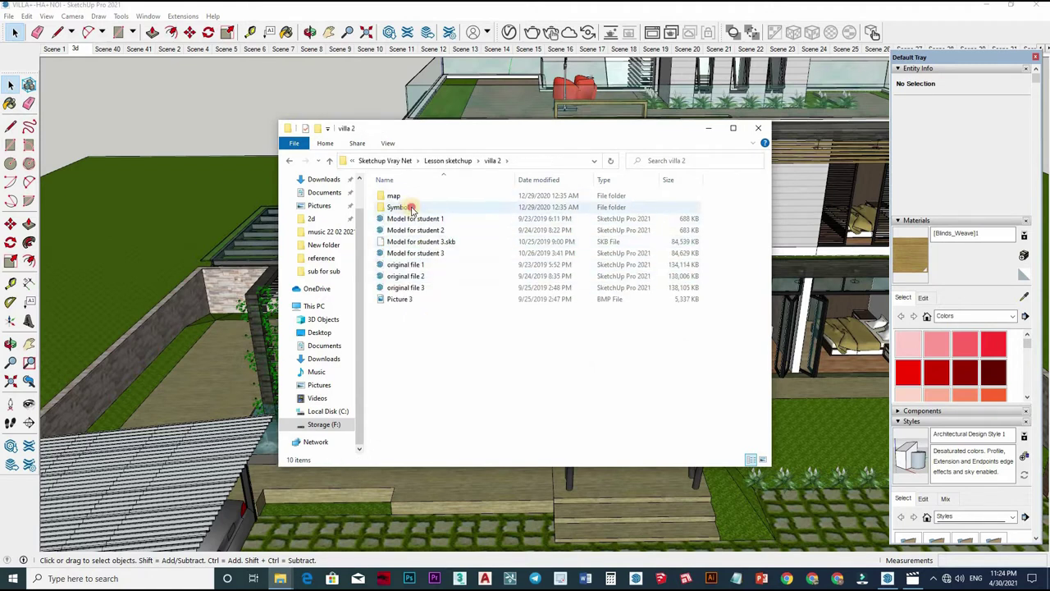
double_click(408, 207)
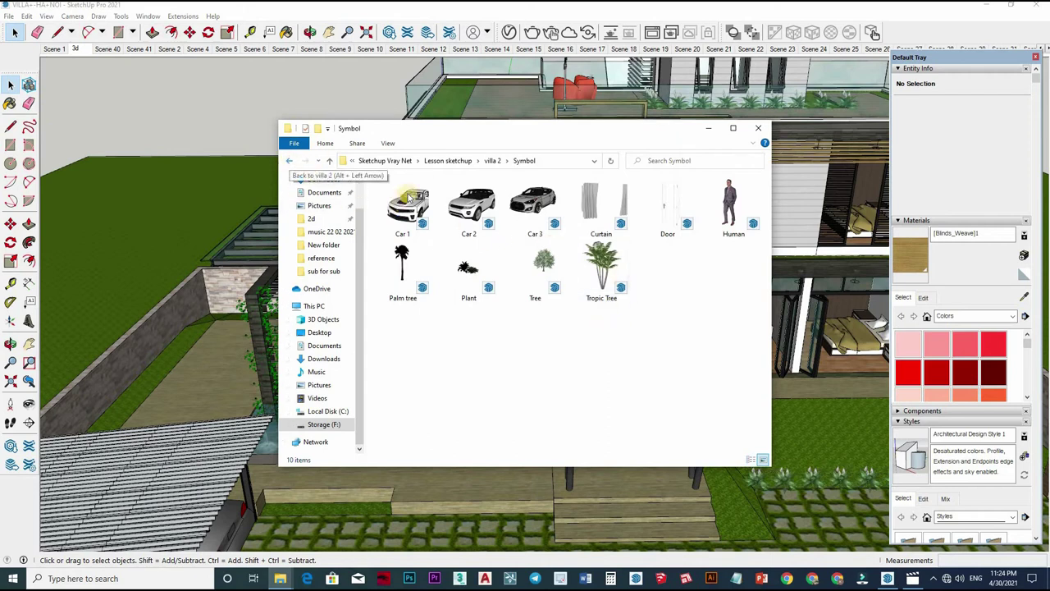
Back out to Lesson sketchup and open villa 1's Symbol folder instead
left_click(289, 161)
key("alt+Up")
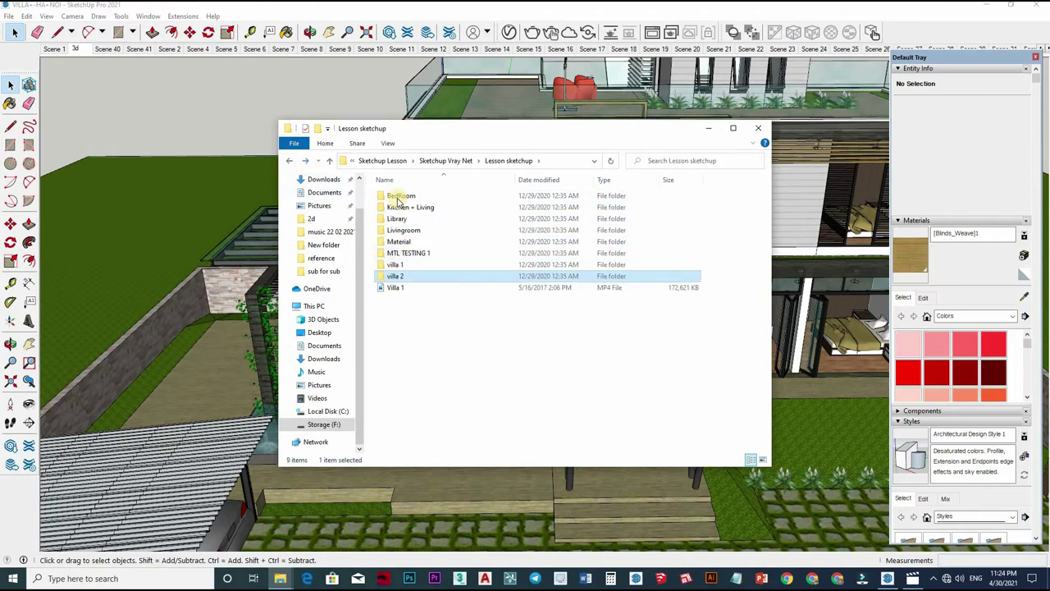
key("Up")
key("Return")
key("Down")
key("Return")
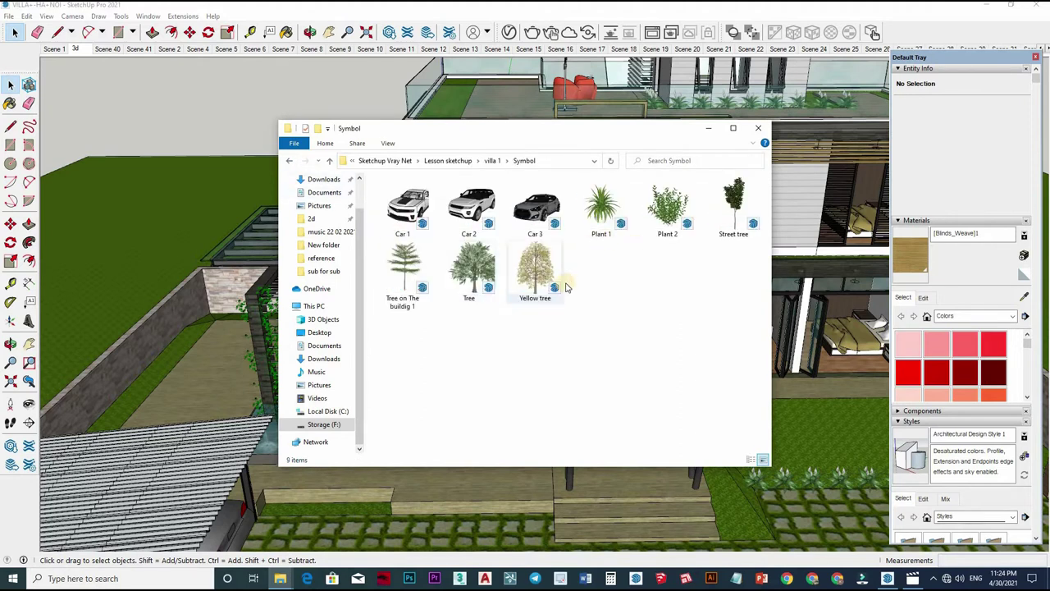
Drag Tree on The buildig 1 into the model and set it on the front lawn
left_click_drag(407, 283, 814, 498)
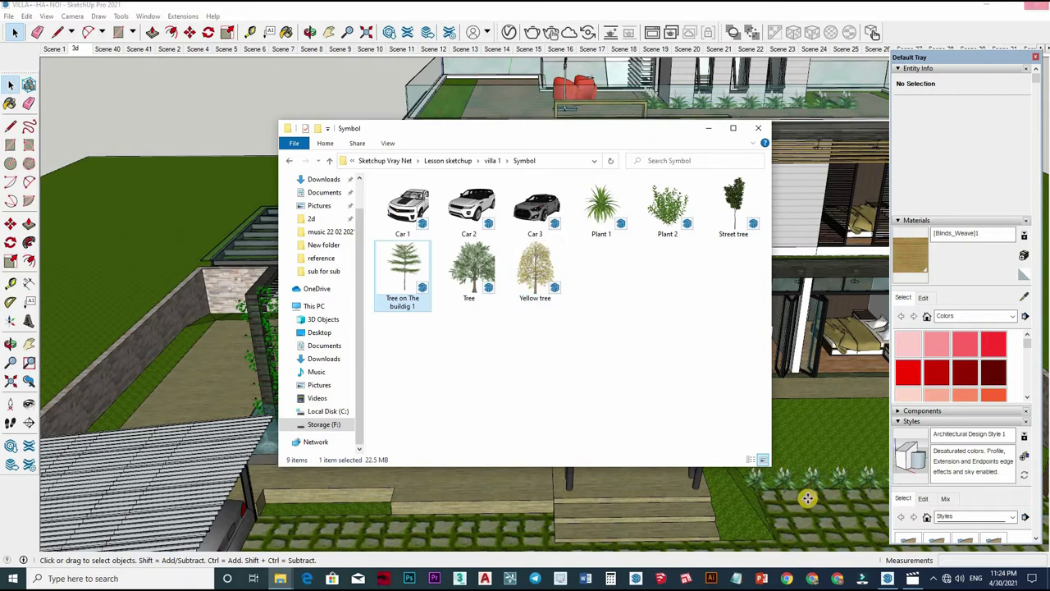
mouse_move(633, 432)
middle_mouse_down()
mouse_move(663, 424)
mouse_move(633, 462)
middle_mouse_up()
mouse_move(640, 402)
middle_mouse_down()
mouse_move(740, 467)
mouse_move(475, 489)
middle_mouse_up()
middle_click_drag(490, 420, 474, 418)
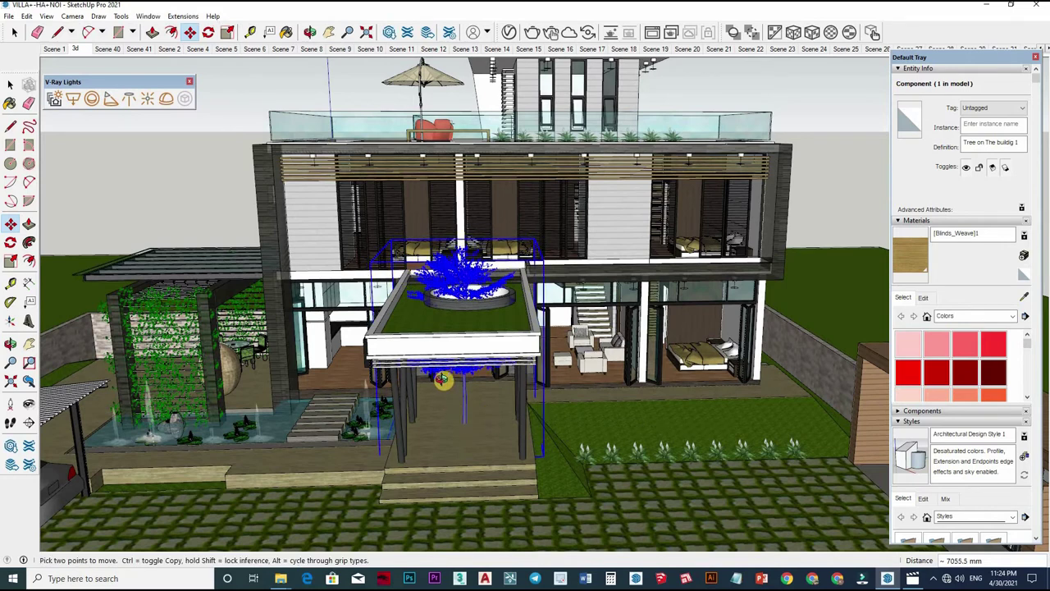
mouse_move(414, 368)
middle_mouse_down()
mouse_move(428, 446)
mouse_move(471, 476)
mouse_move(664, 479)
middle_mouse_up()
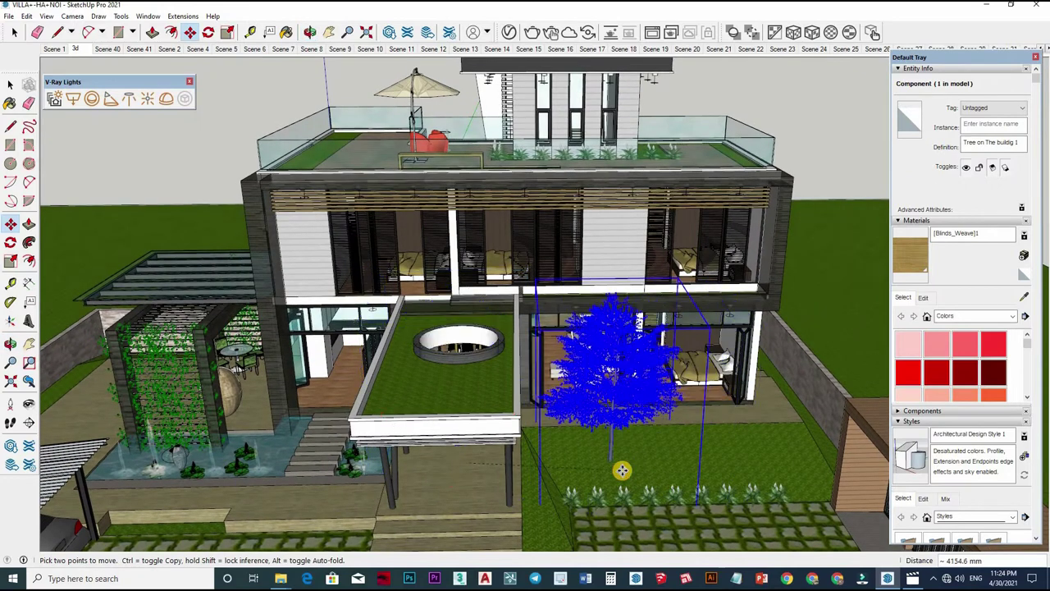
middle_click_drag(538, 415, 535, 428)
Scale the Tree on The buildig 1 component down uniformly to about 0.67
key("space")
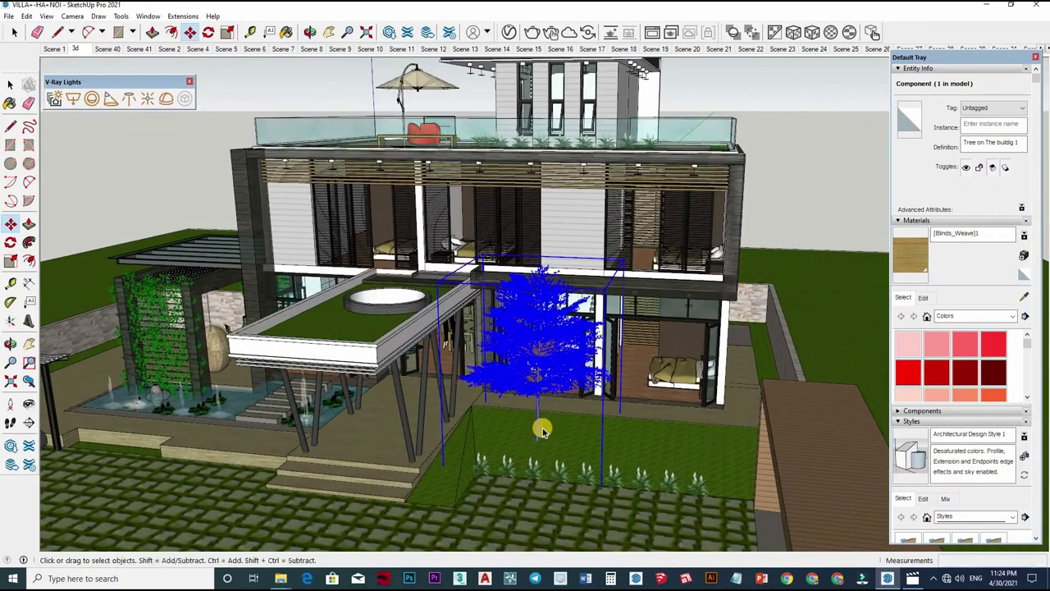
scroll(596, 303, "up", 3)
key("s")
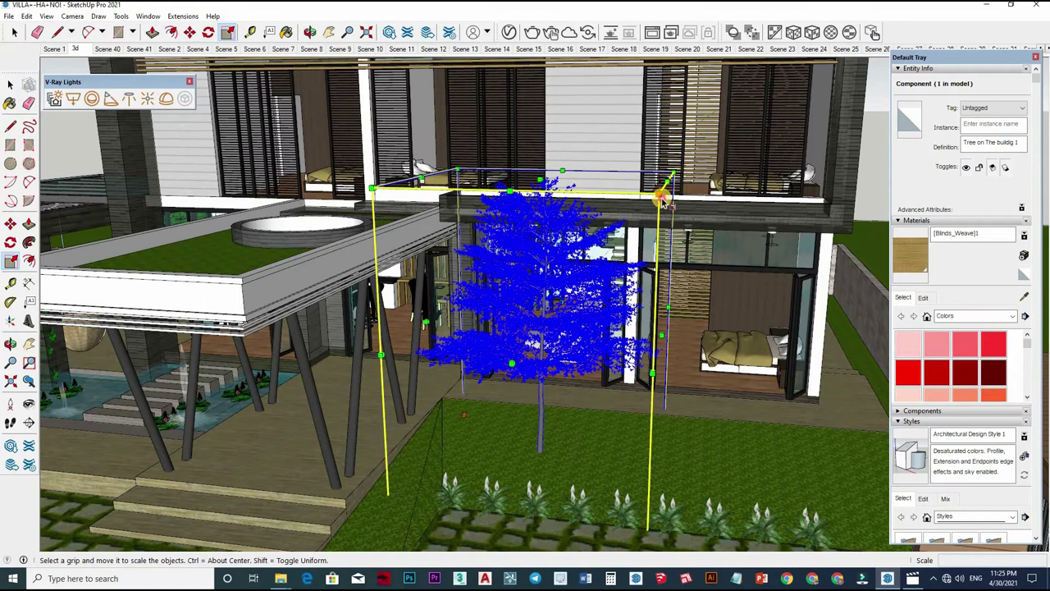
mouse_move(661, 201)
left_mouse_down()
mouse_move(624, 261)
mouse_move(619, 244)
left_mouse_up()
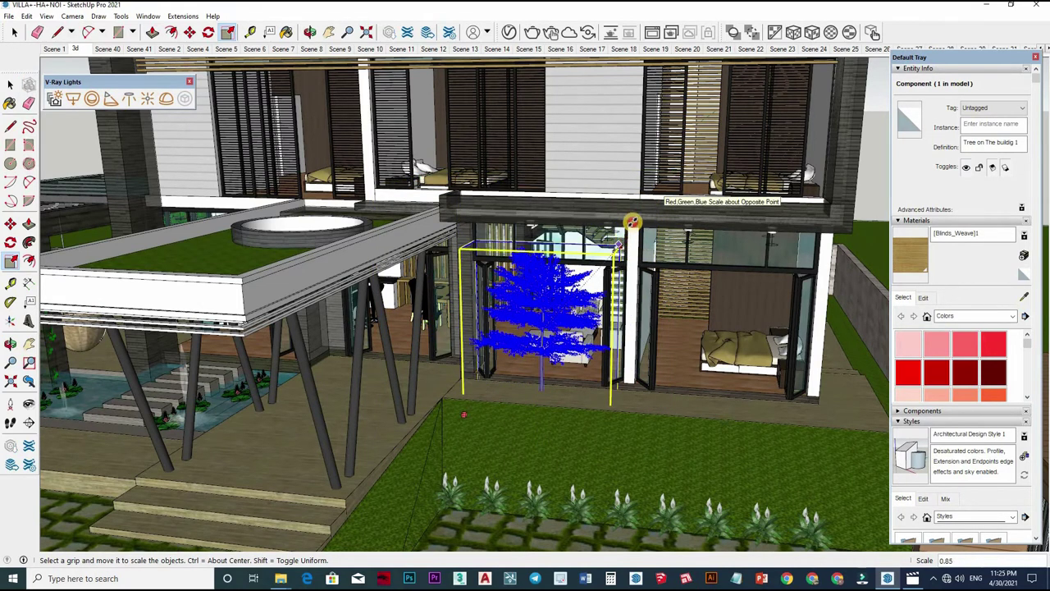
key("Escape")
left_click_drag(606, 269, 566, 324)
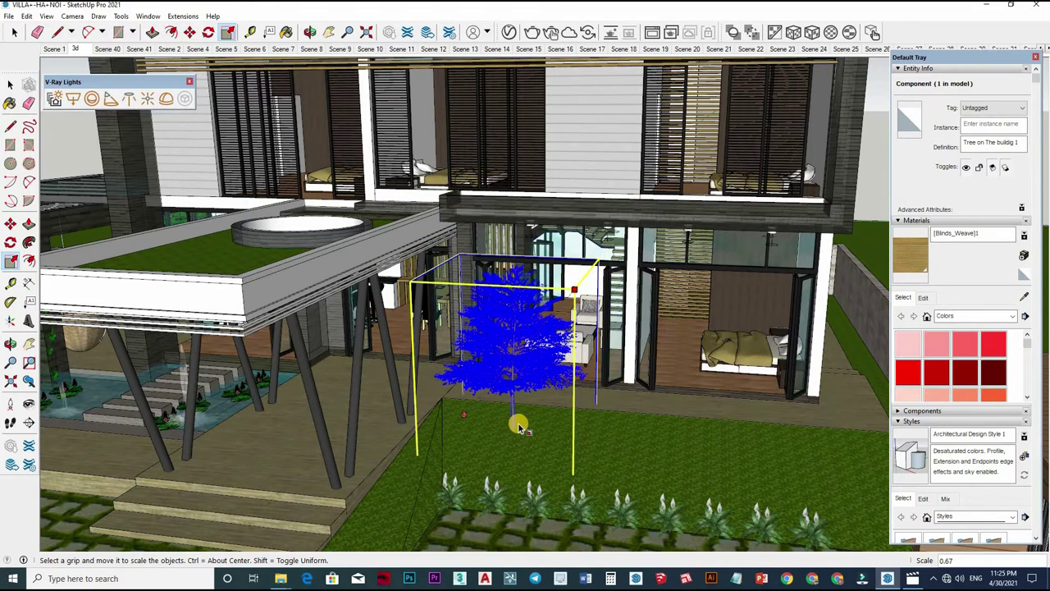
Move the smaller tree in front of the ground-floor glass doors
key("m")
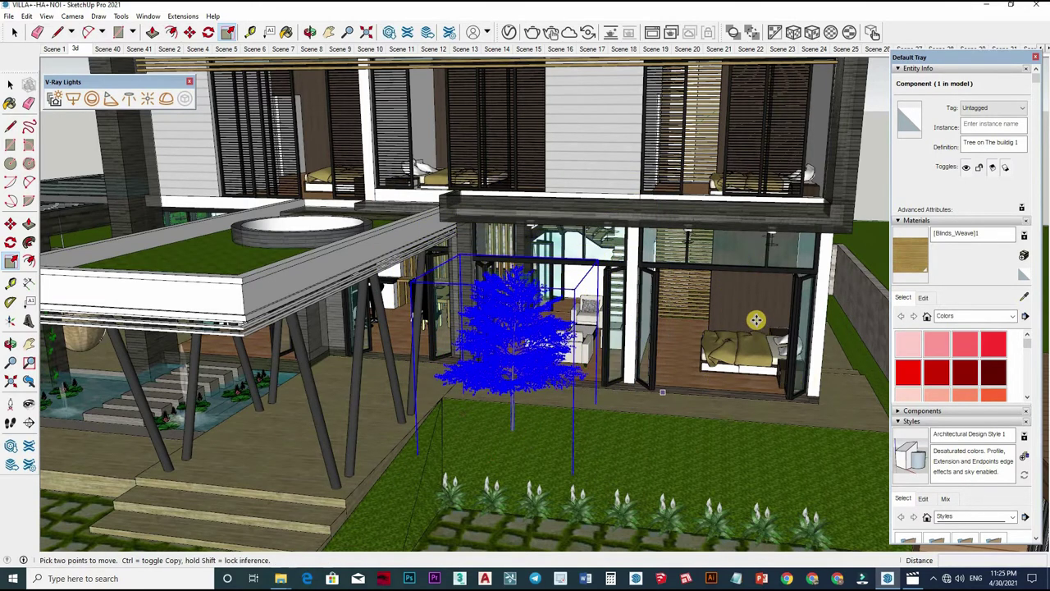
left_click(759, 293)
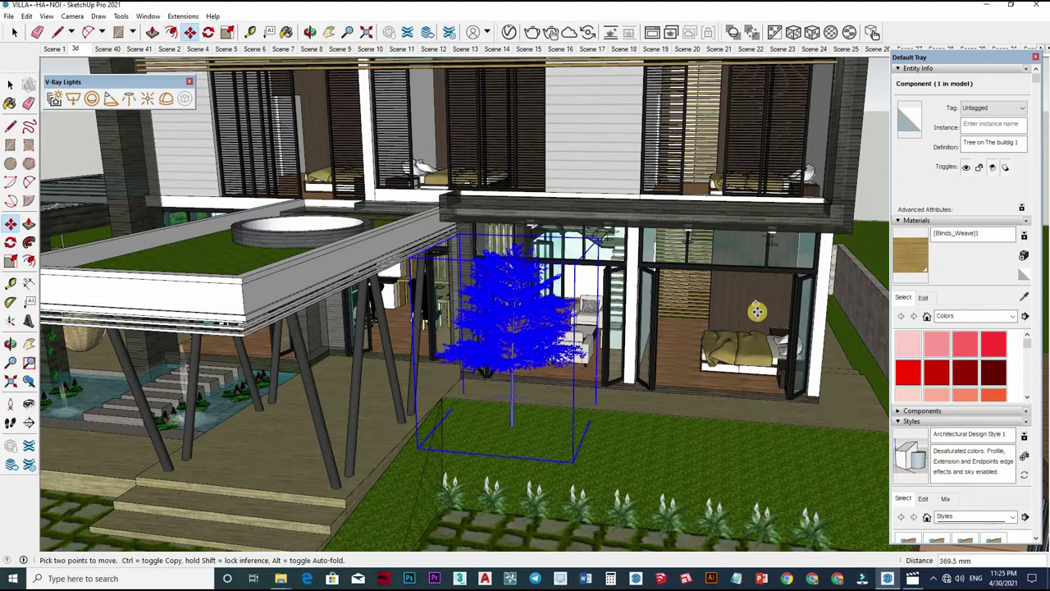
left_click(537, 402)
key("space")
scroll(474, 472, "down", 5)
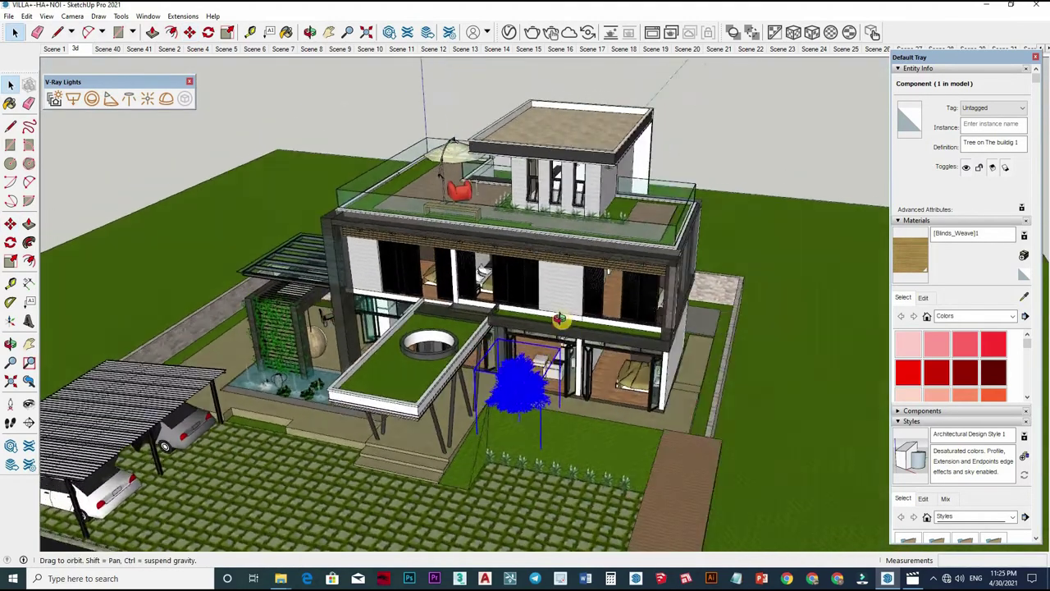
Shift the tree a little further left on the lawn
scroll(525, 385, "up", 6)
middle_click_drag(533, 361, 572, 335)
scroll(571, 335, "down", 2)
scroll(579, 370, "down", 3)
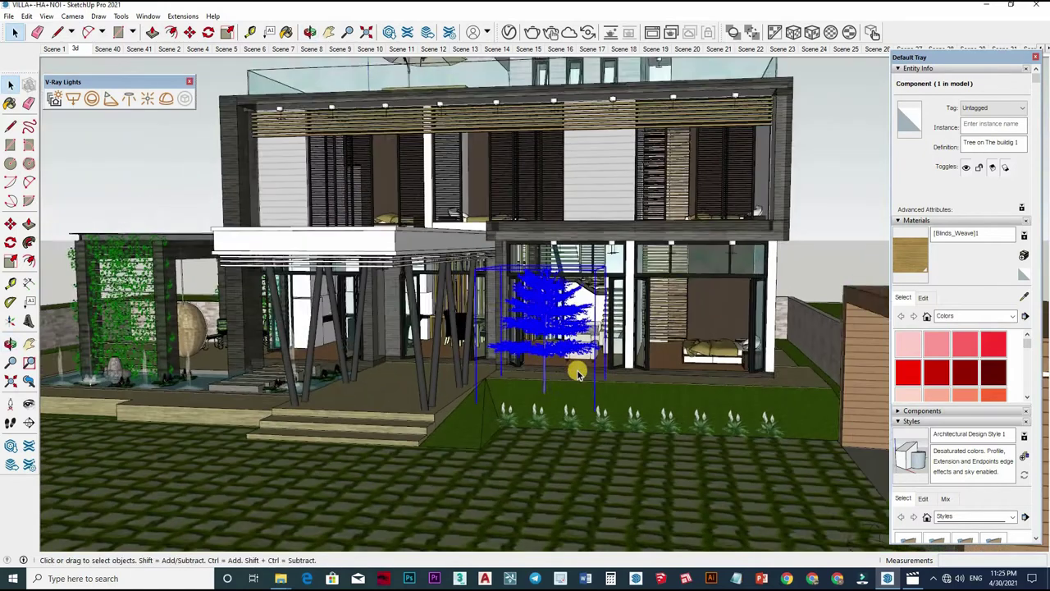
scroll(582, 381, "up", 3)
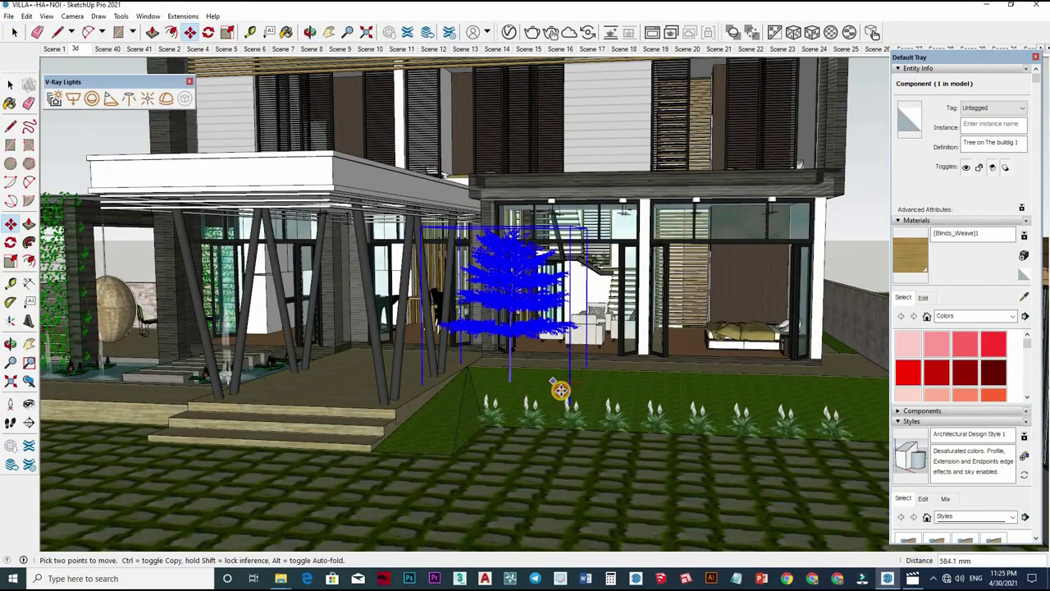
left_click(551, 387)
Place a copy of the tree further right on the front lawn
middle_click_drag(724, 380, 779, 394)
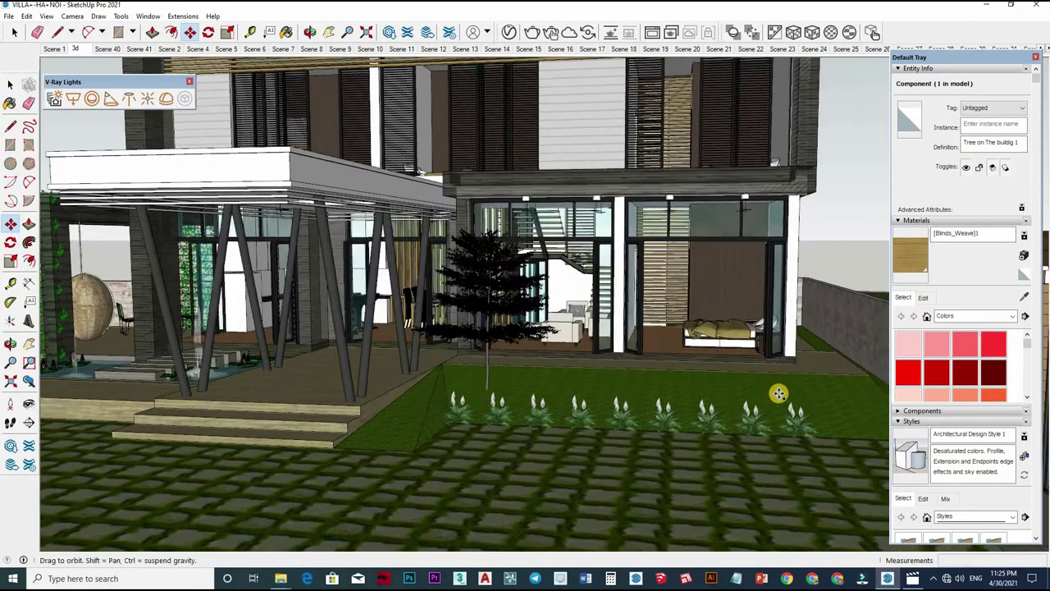
key("ctrl")
left_click(789, 393)
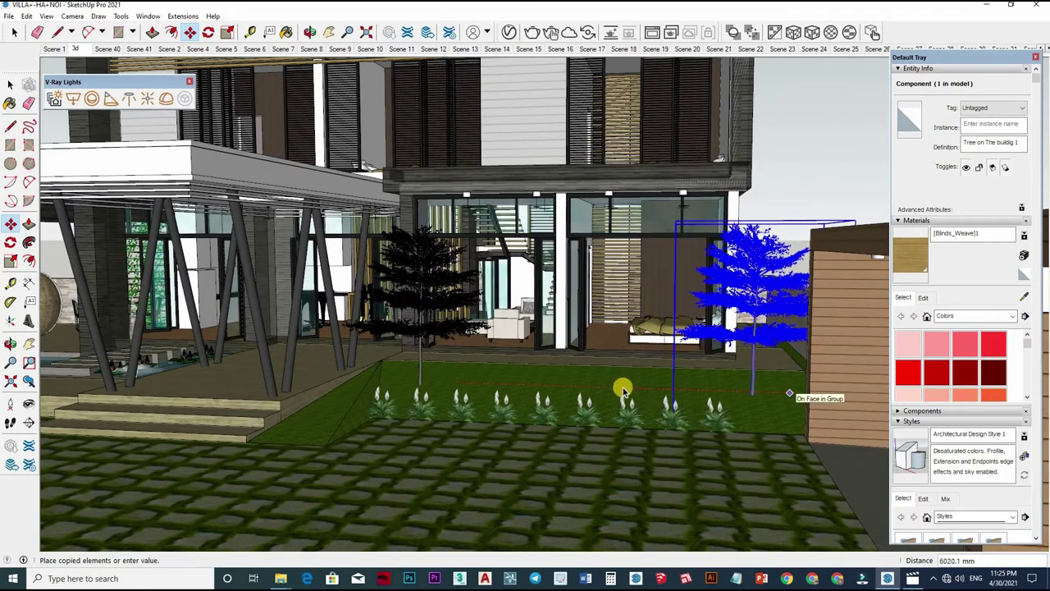
key("space")
middle_click_drag(708, 441, 714, 436)
Delete the row of small plants along the paving and bring back villa 1's Symbol folder
scroll(712, 435, "up", 3)
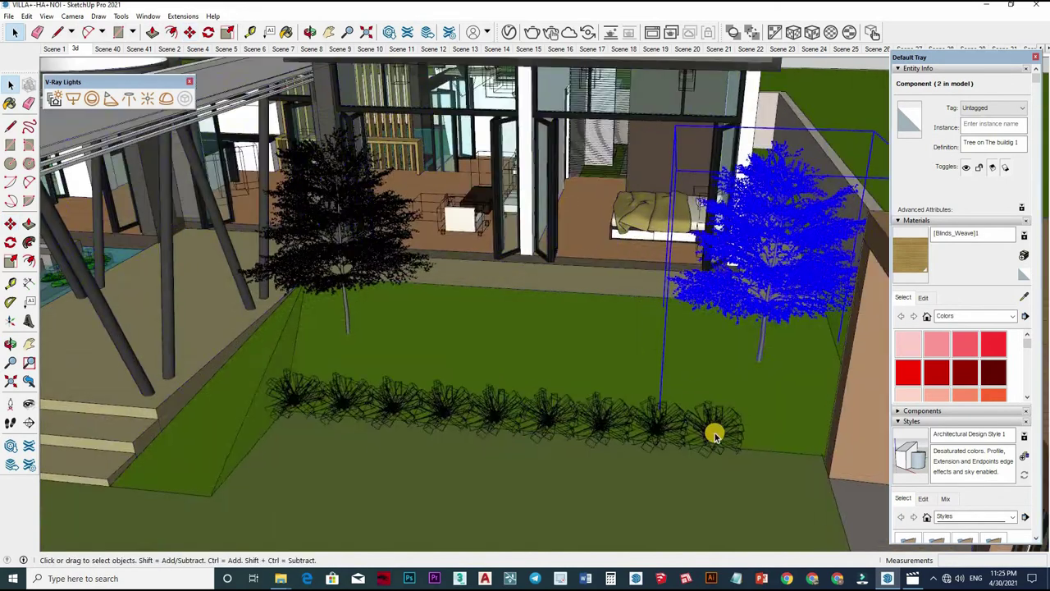
left_click(713, 425)
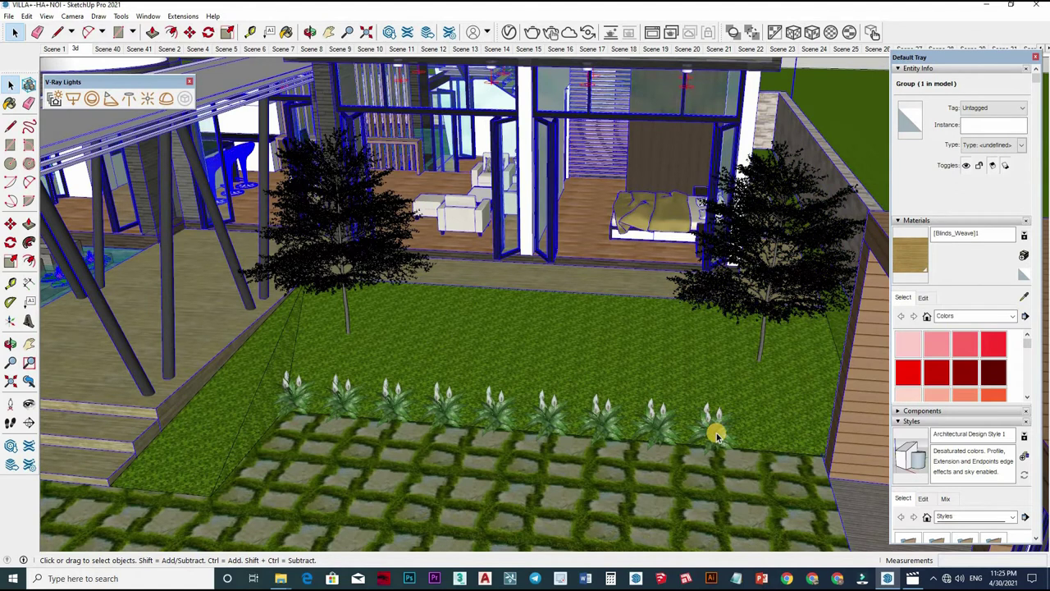
left_click(716, 434)
left_click(716, 439)
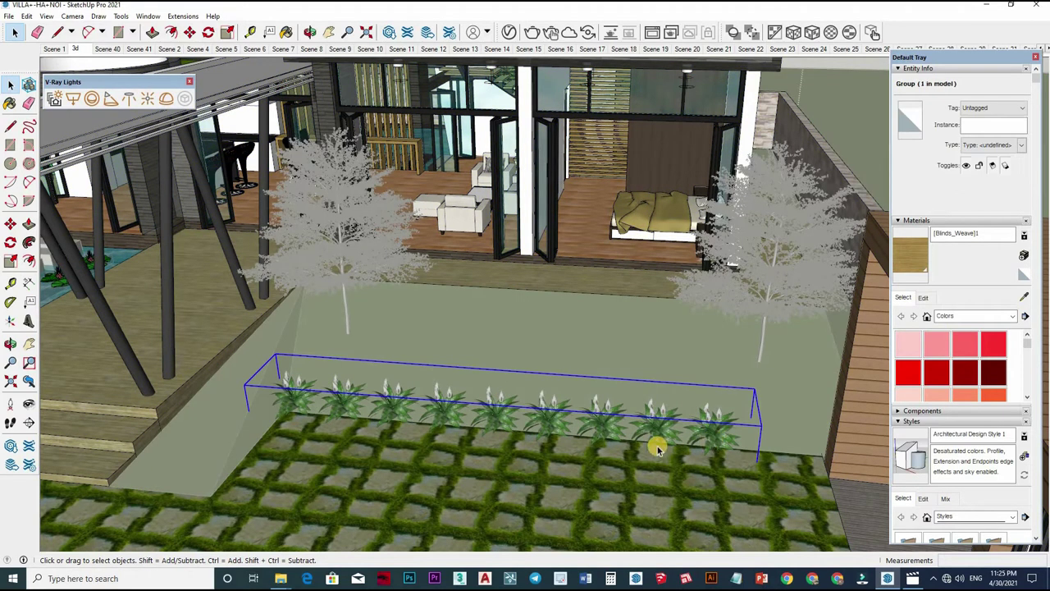
key("Delete")
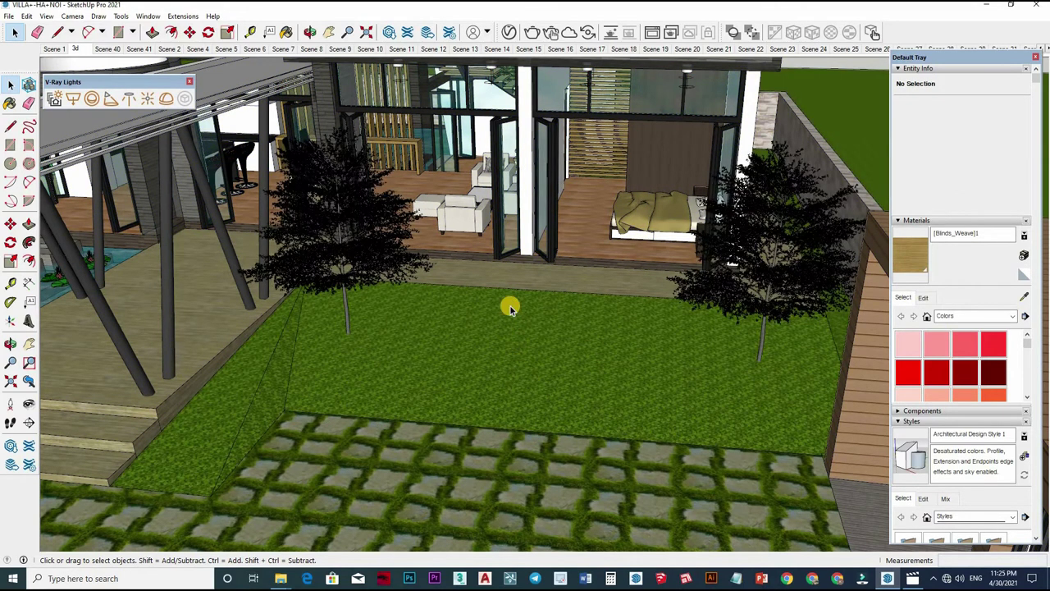
mouse_move(510, 308)
middle_mouse_down()
mouse_move(632, 352)
mouse_move(488, 377)
mouse_move(579, 443)
mouse_move(348, 539)
middle_mouse_up()
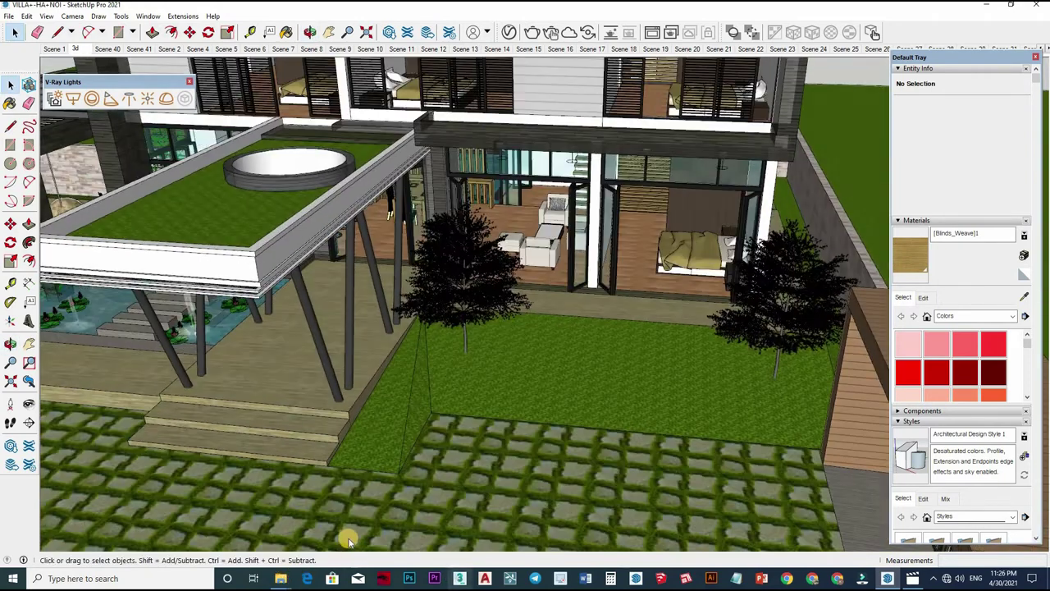
left_click(339, 529)
mouse_move(281, 578)
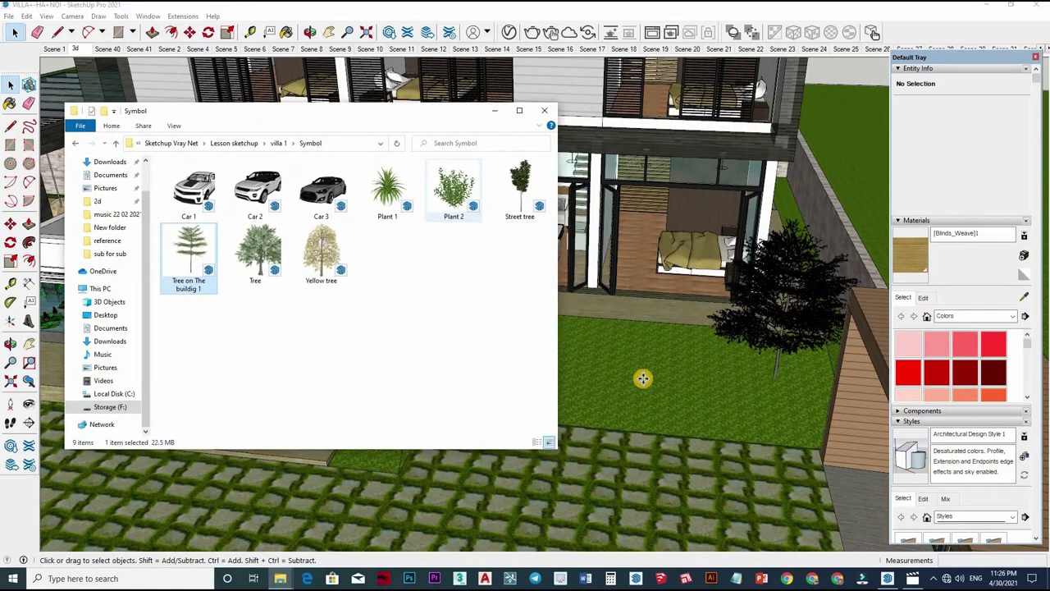
Drop Plant 2 onto the lawn and copy it to the right lawn and mid-lawn
left_click_drag(475, 207, 640, 375)
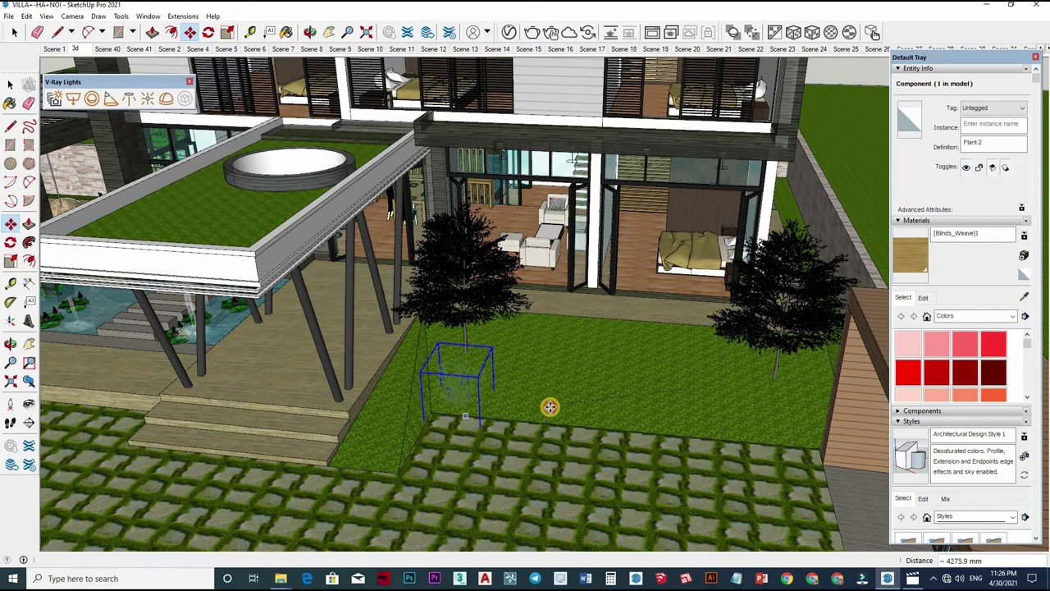
key("ctrl")
left_click(802, 432)
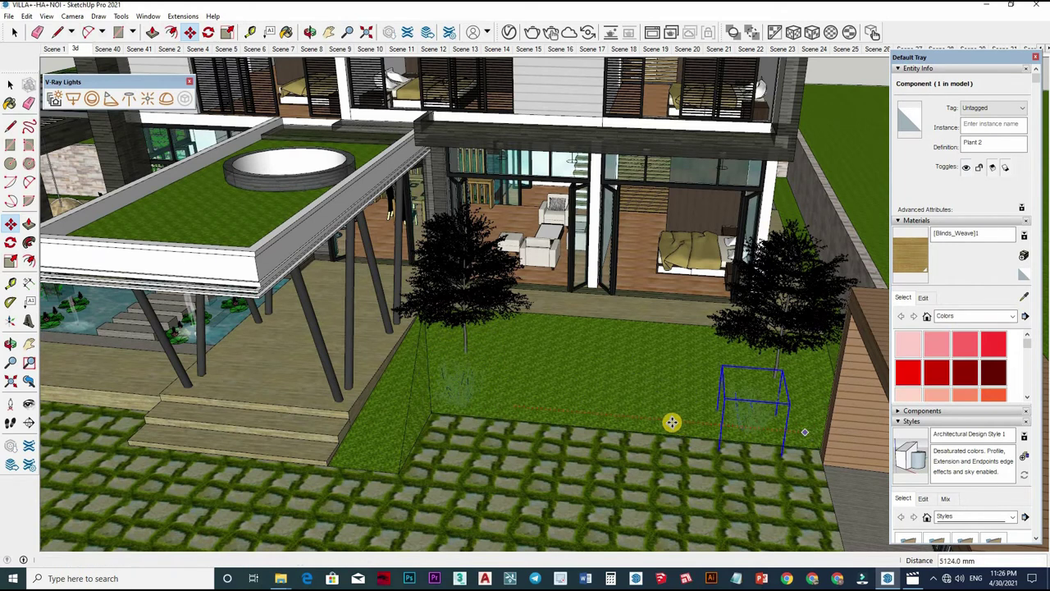
left_click_drag(703, 424, 727, 426)
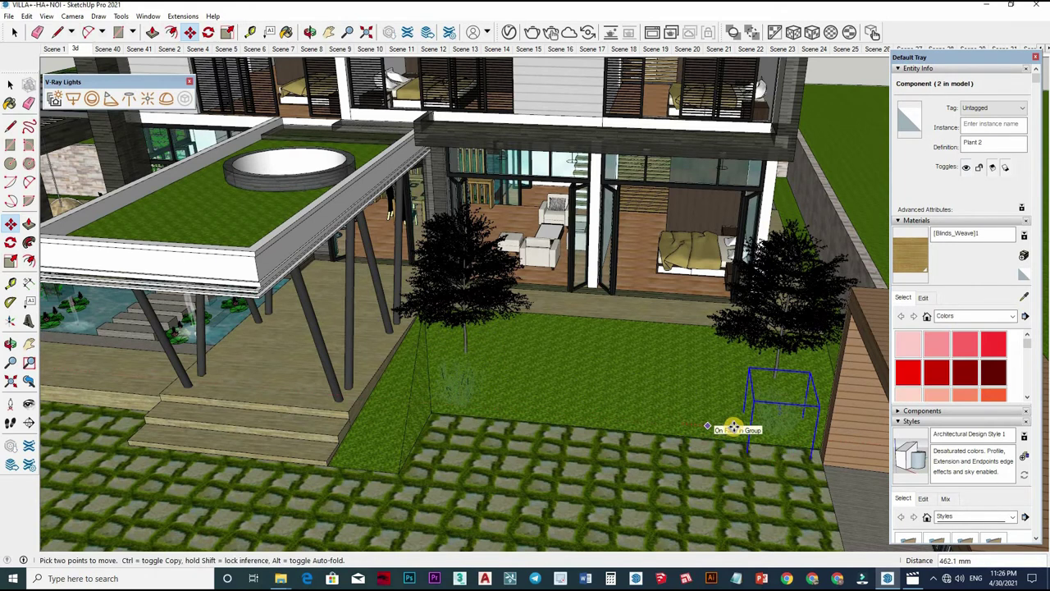
key("ctrl")
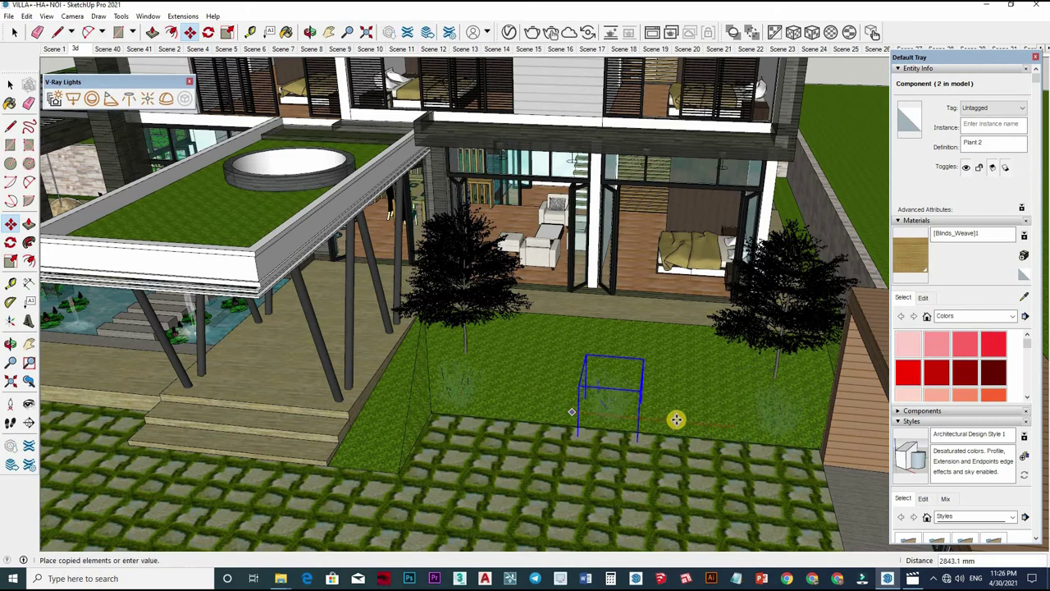
left_click(675, 419)
Place two more Plant 2 copies toward the steps, making five shrubs, and reopen the folder
left_click(689, 345)
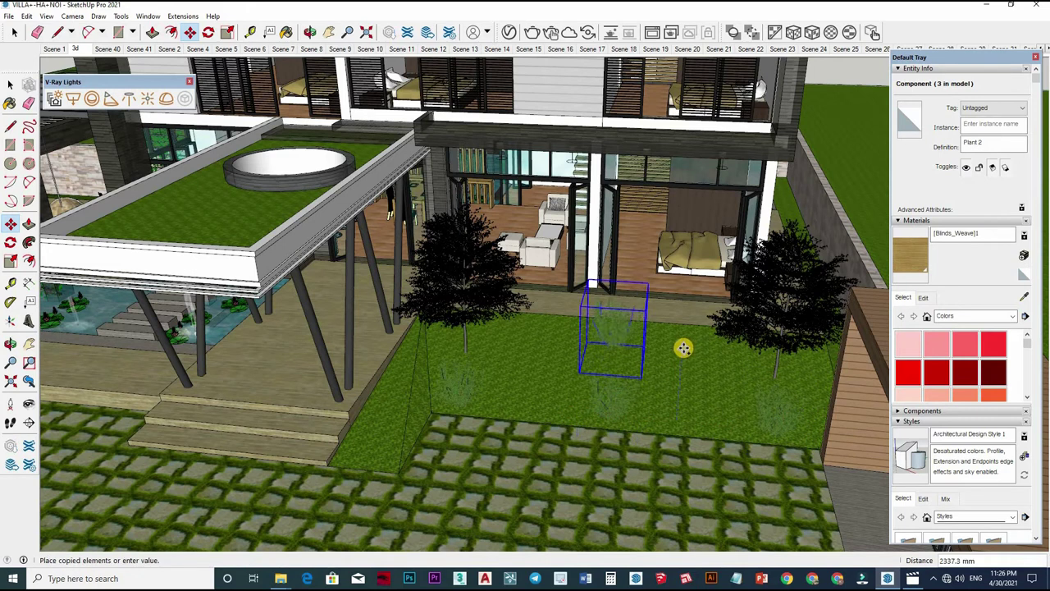
key("Left")
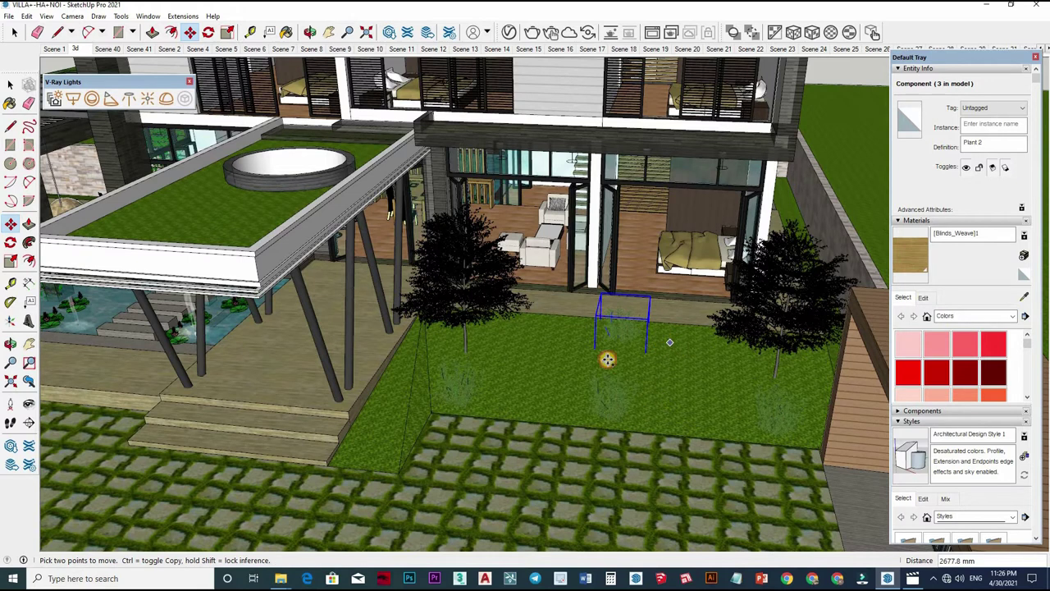
left_click(407, 452, "ctrl")
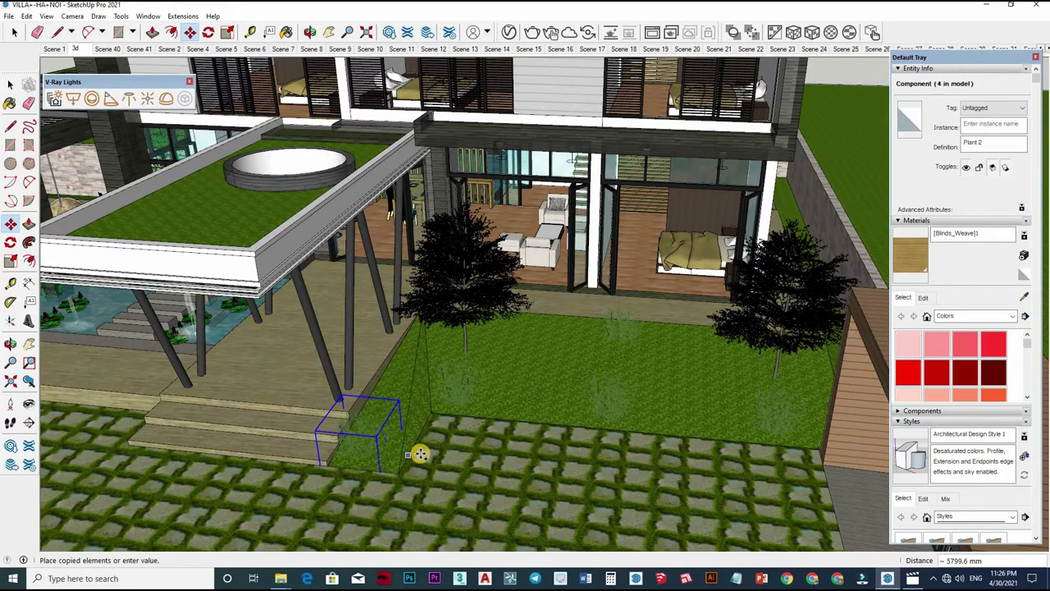
left_click(429, 456)
key("space")
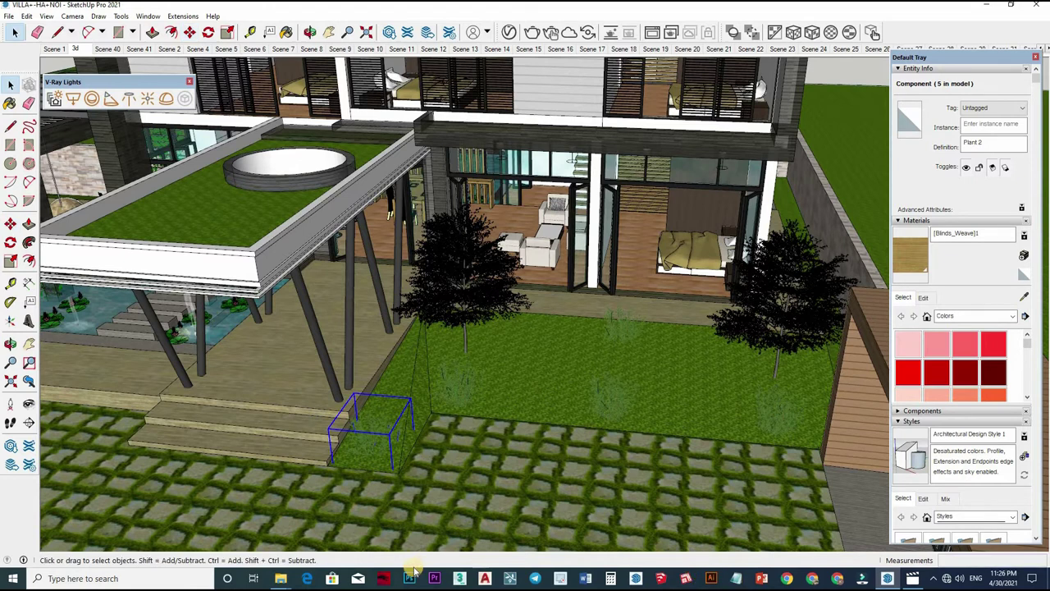
left_click(279, 578)
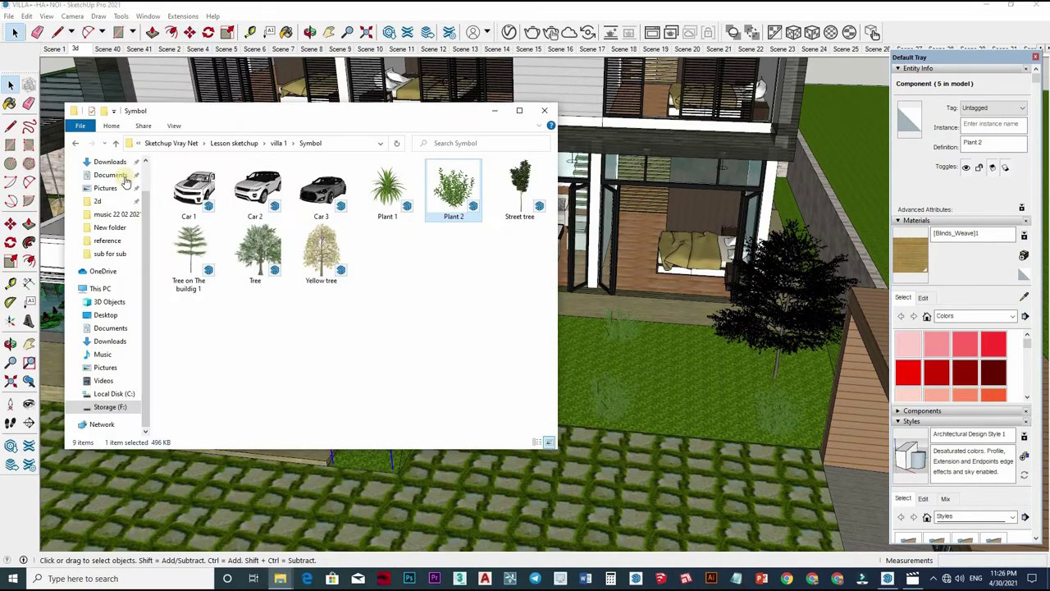
Browse in Explorer to villa 2's Symbol folder of component files
key("BackSpace")
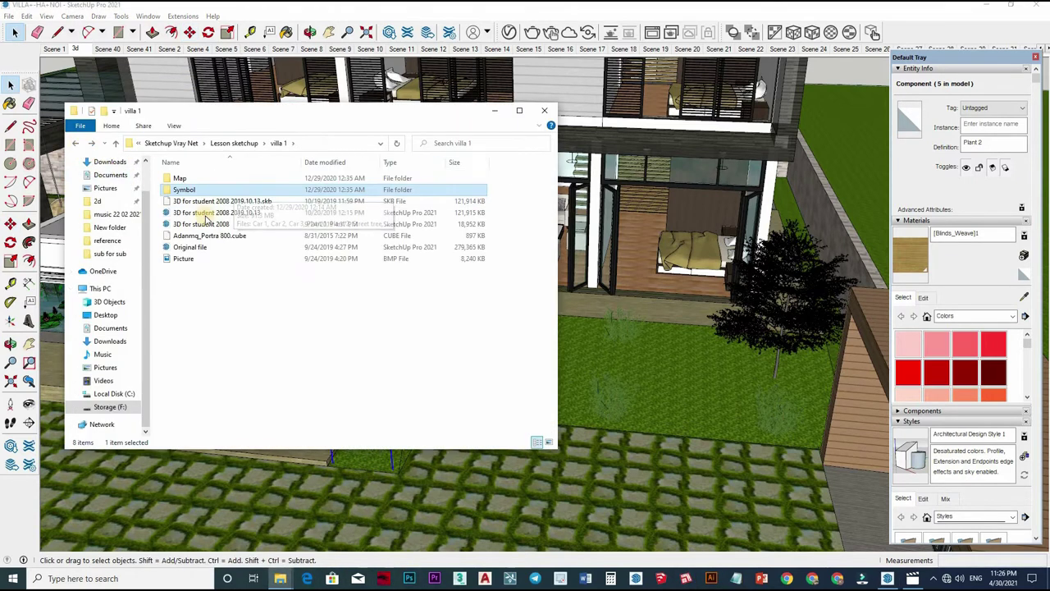
key("BackSpace")
double_click(180, 259)
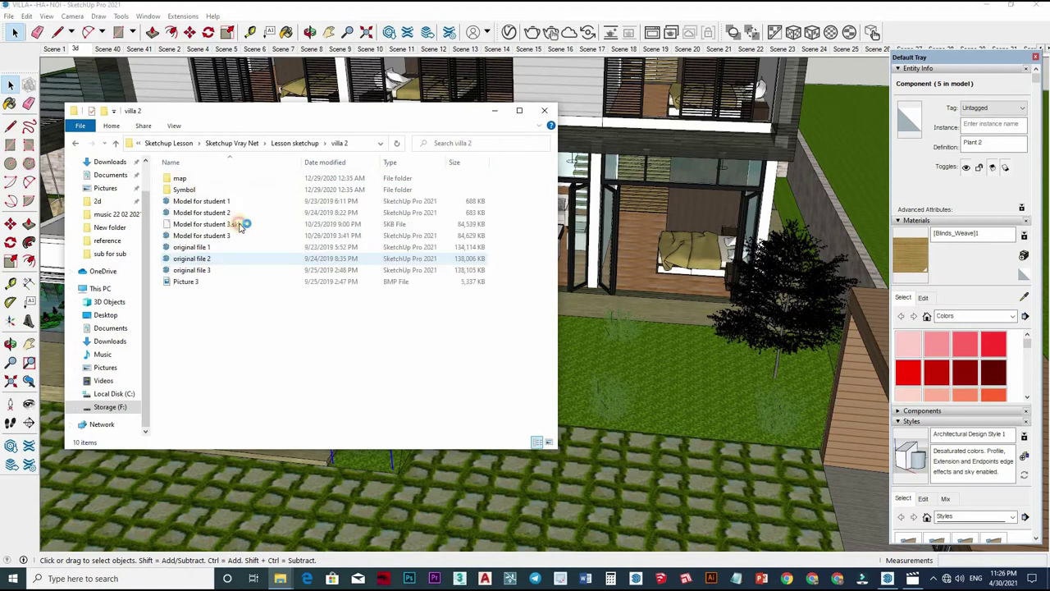
key("Down")
key("Return")
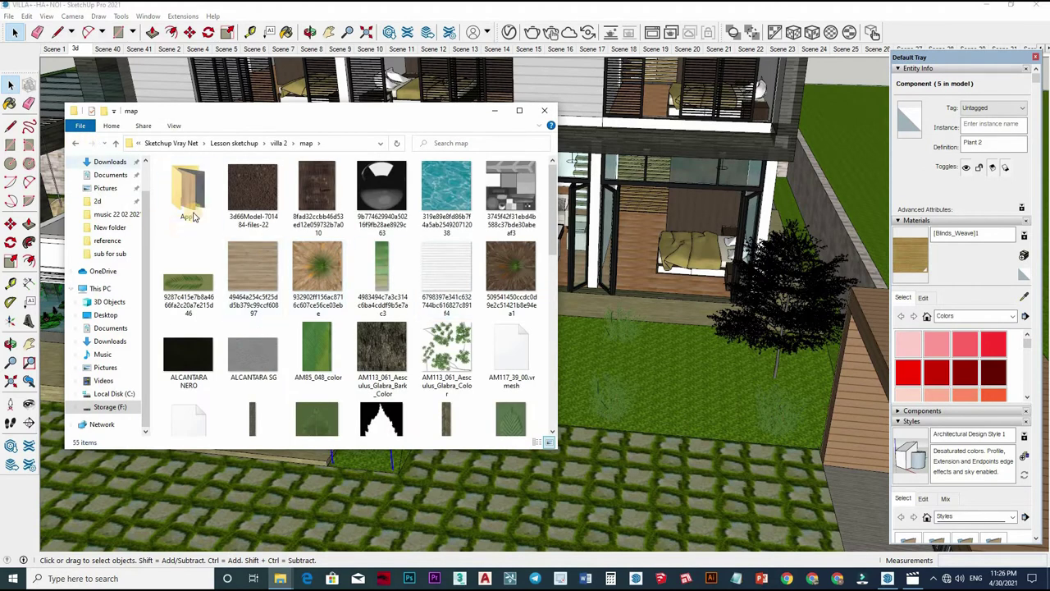
key("BackSpace")
key("Down")
key("Return")
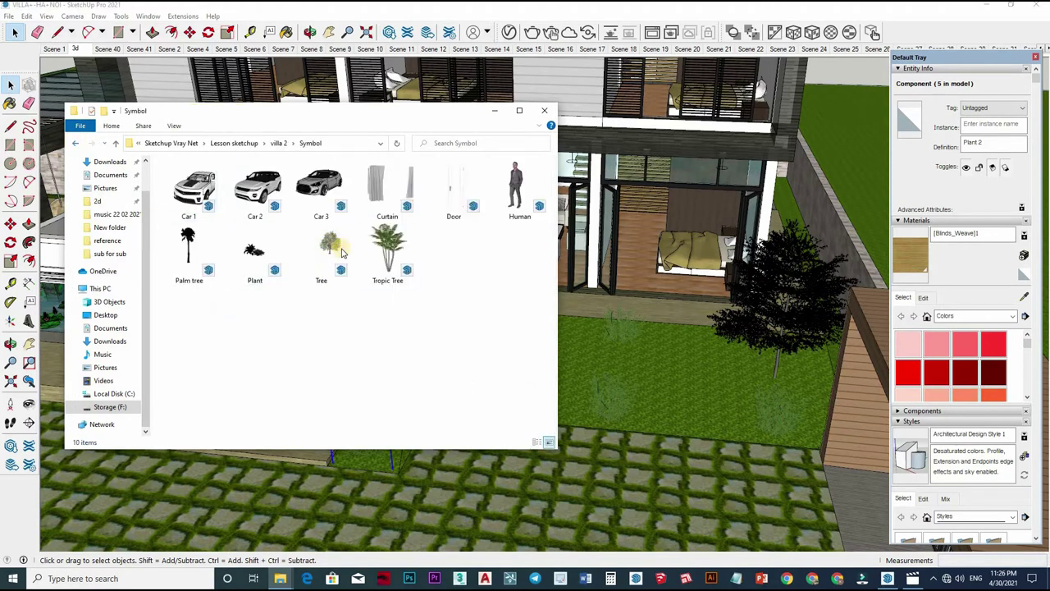
Bring villa 2's Tree into the model and set it on the left lawn
left_click_drag(332, 251, 660, 385)
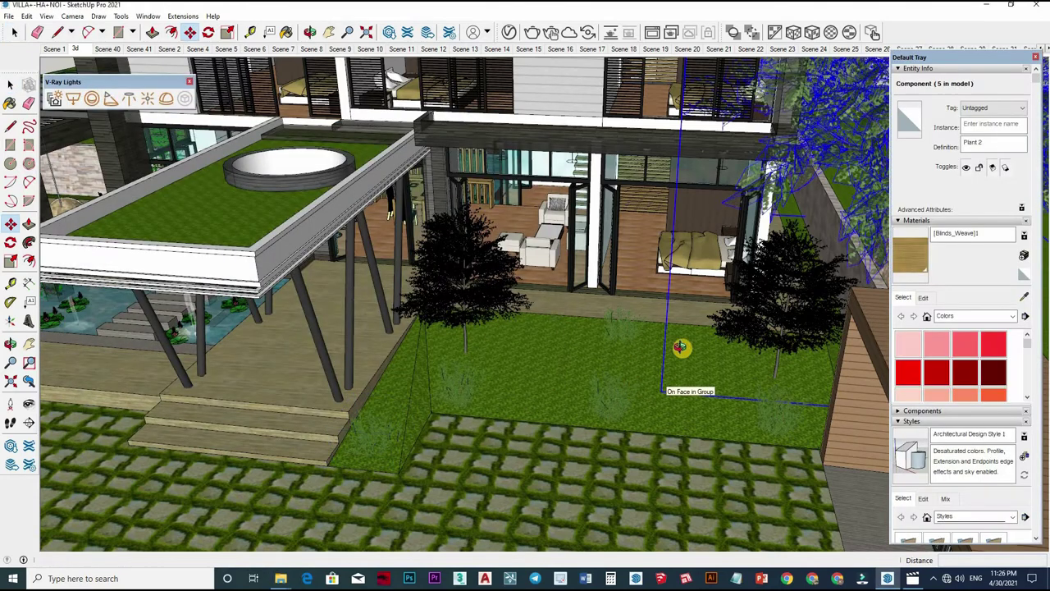
left_click(680, 347)
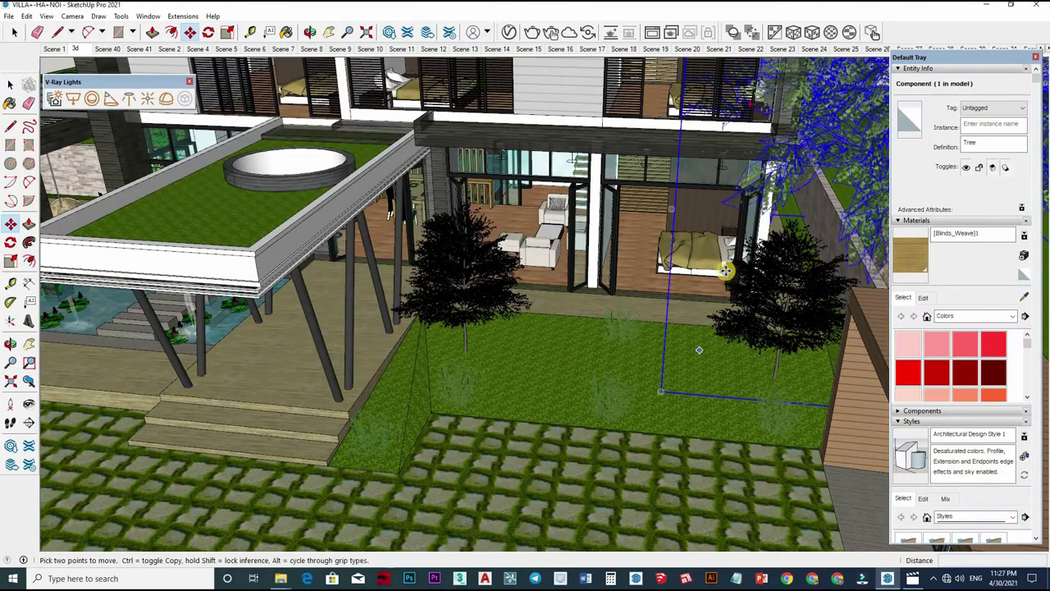
mouse_move(725, 352)
middle_mouse_down()
mouse_move(534, 369)
mouse_move(530, 359)
middle_mouse_up()
scroll(531, 361, "up", 5)
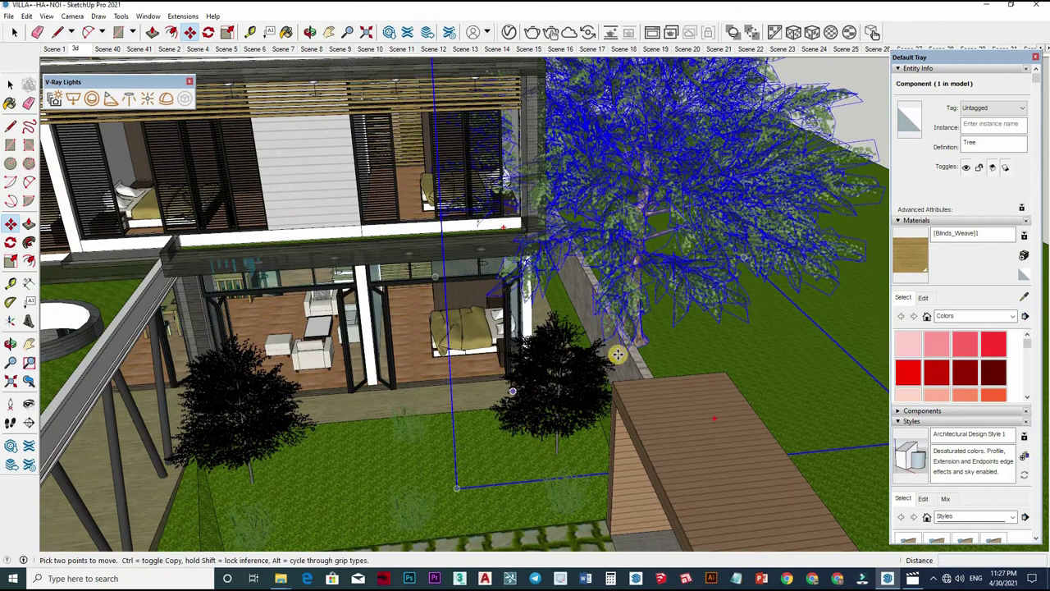
scroll(617, 354, "down", 10)
mouse_move(617, 353)
middle_mouse_down()
mouse_move(616, 393)
mouse_move(680, 415)
middle_mouse_up()
scroll(680, 415, "up", 2)
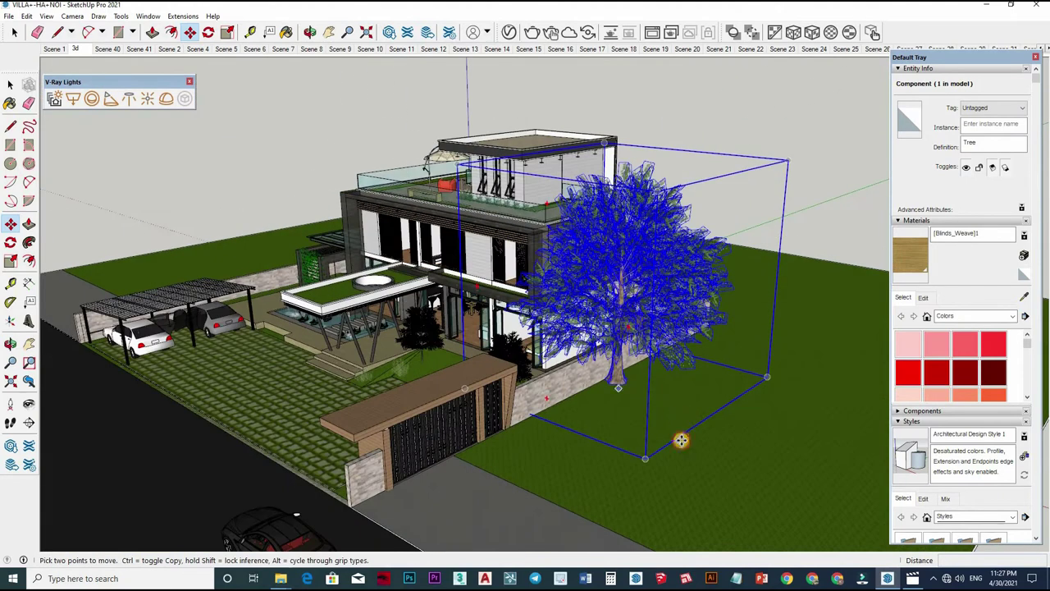
left_click(681, 441)
mouse_move(745, 435)
middle_mouse_down()
mouse_move(677, 436)
mouse_move(708, 370)
mouse_move(476, 428)
mouse_move(523, 408)
mouse_move(403, 382)
mouse_move(363, 392)
middle_mouse_up()
key("Escape")
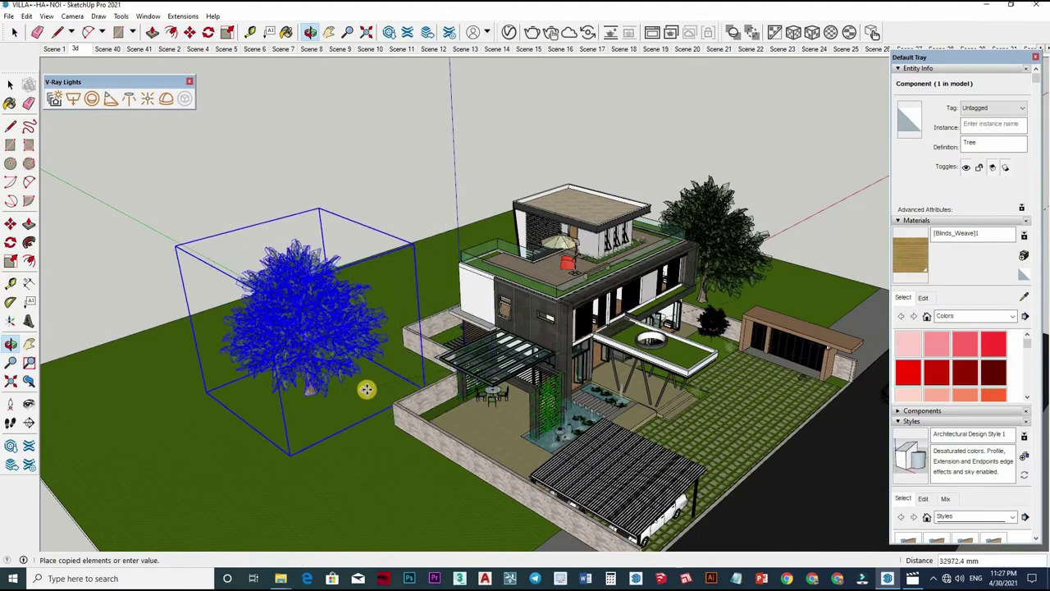
Place a copy of the Tree elsewhere on the lawn
middle_click_drag(396, 341, 405, 340)
left_click(405, 341, "ctrl")
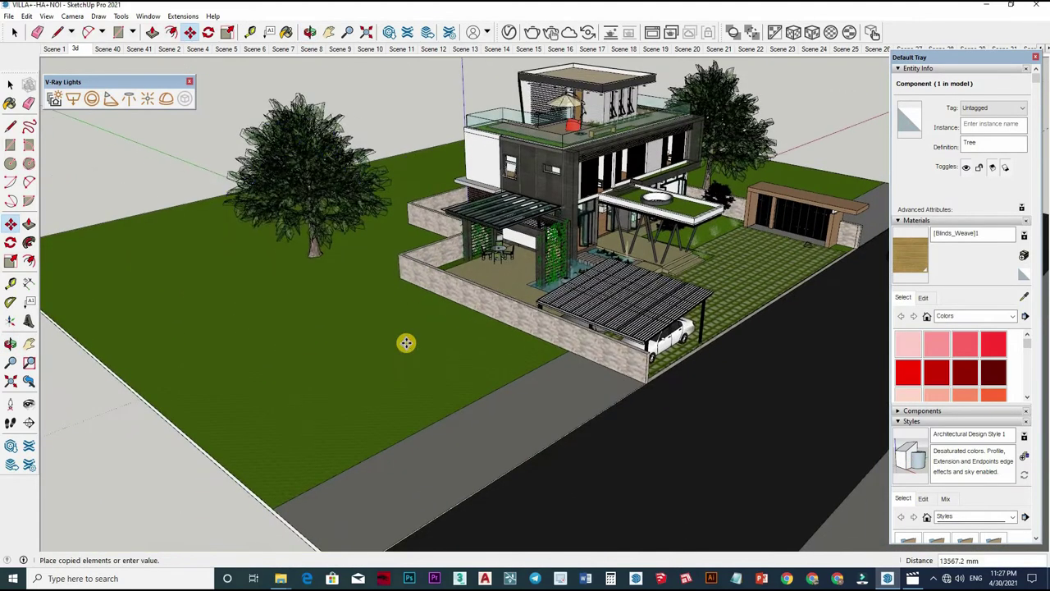
middle_click_drag(768, 293, 777, 300)
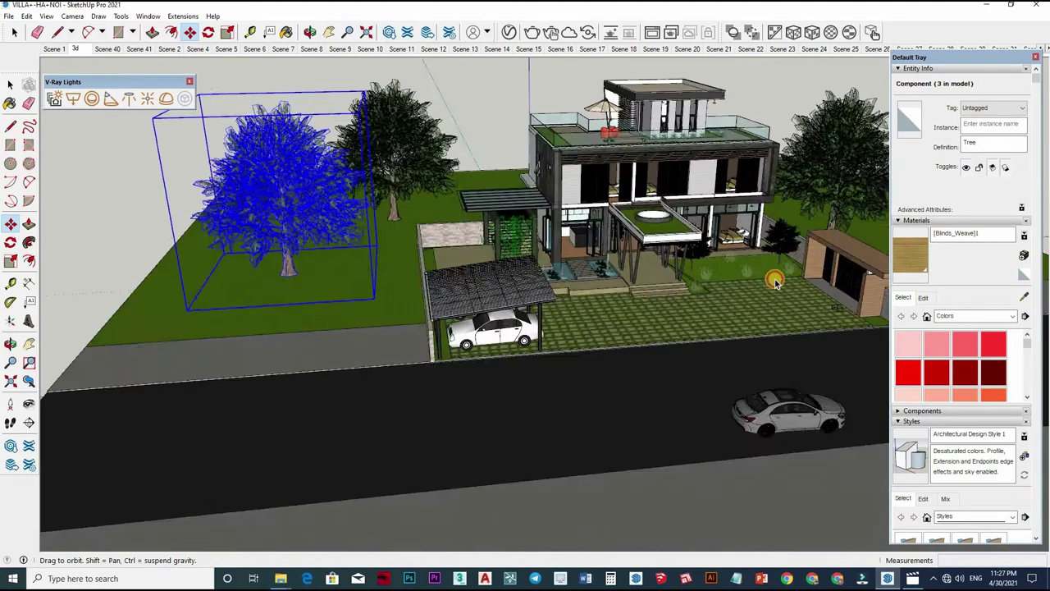
left_click(777, 300)
Copy Tree on The buildig 1 onto the side lawn and enlarge it about 3.36×
key("m")
left_click(628, 422, "ctrl")
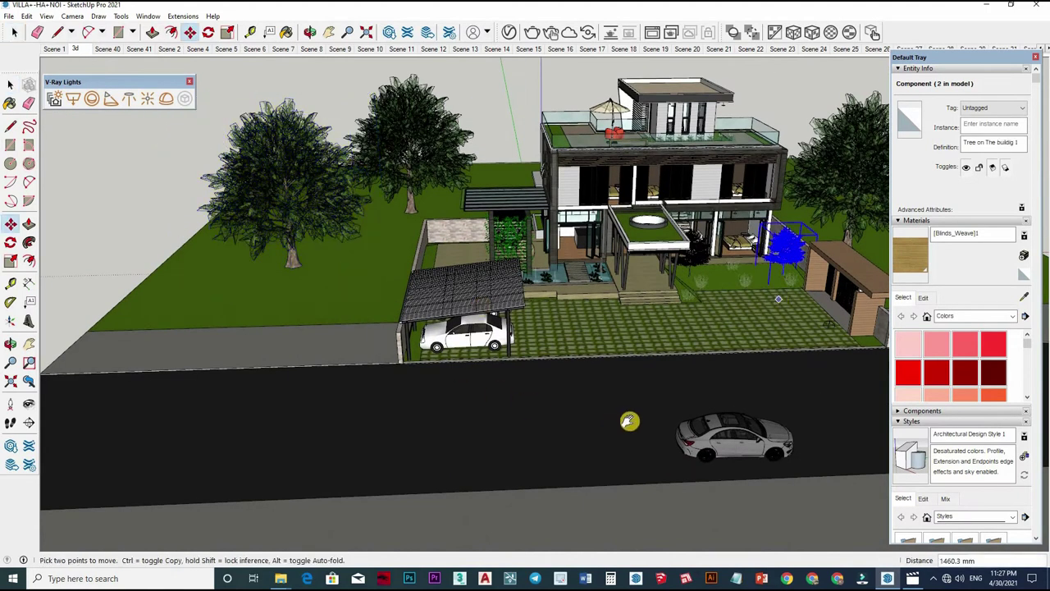
middle_click_drag(628, 422, 454, 326)
scroll(454, 326, "down", 2)
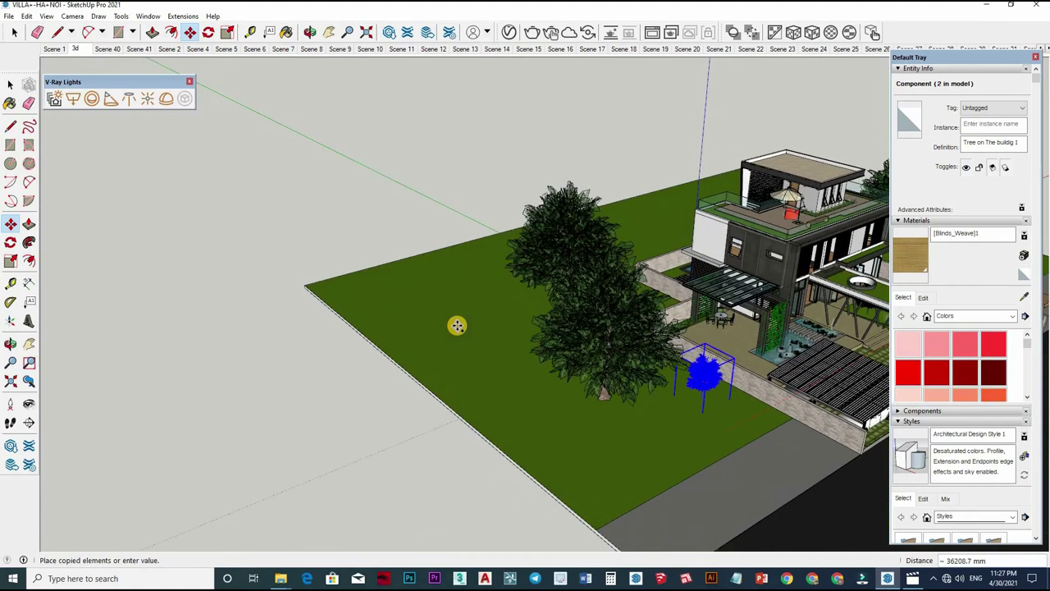
left_click(461, 326)
key("s")
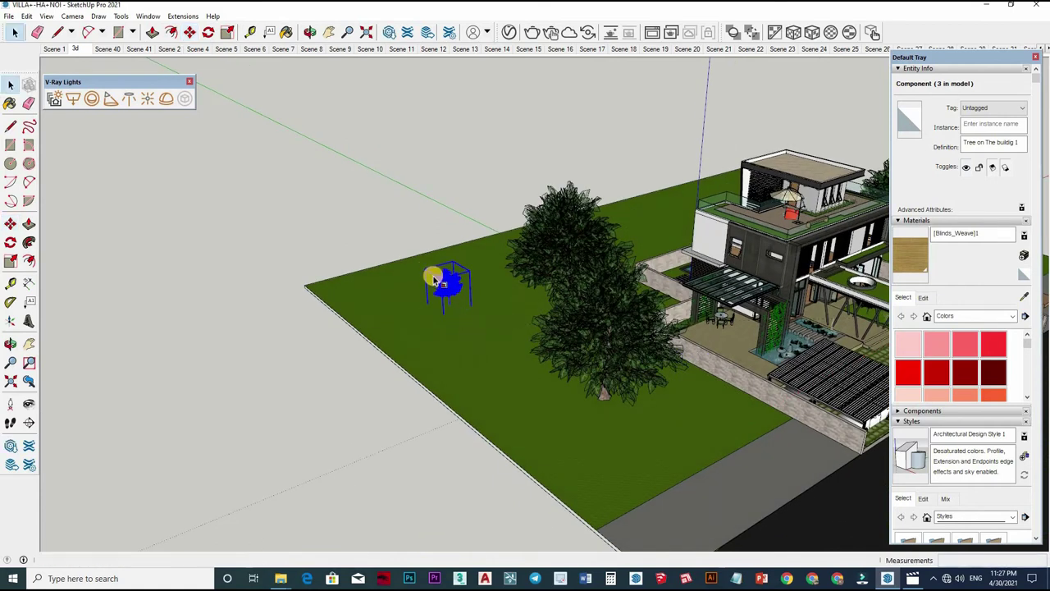
left_click(432, 272)
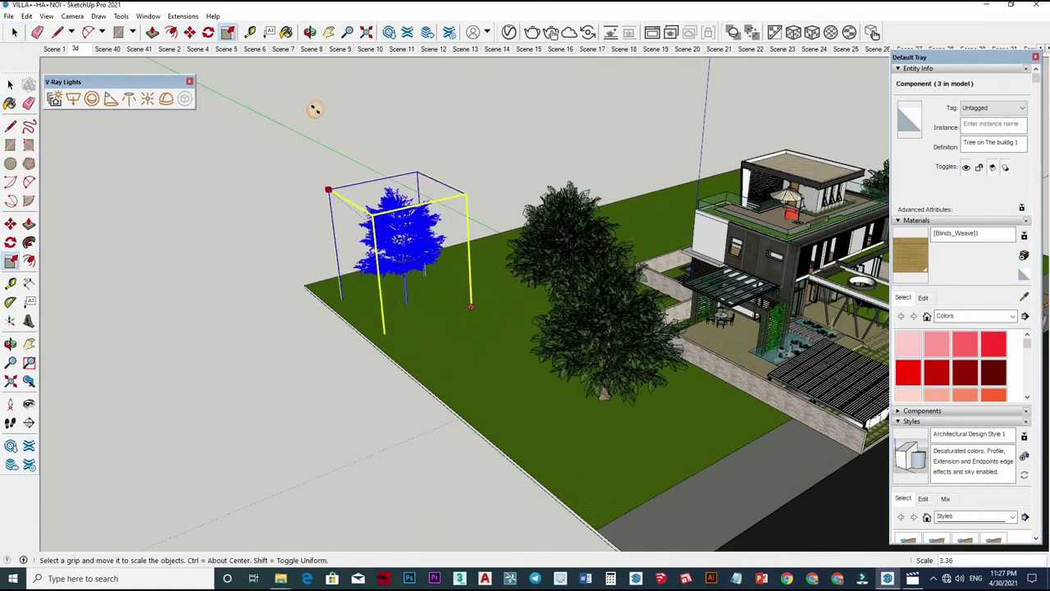
key("space")
left_click(246, 90)
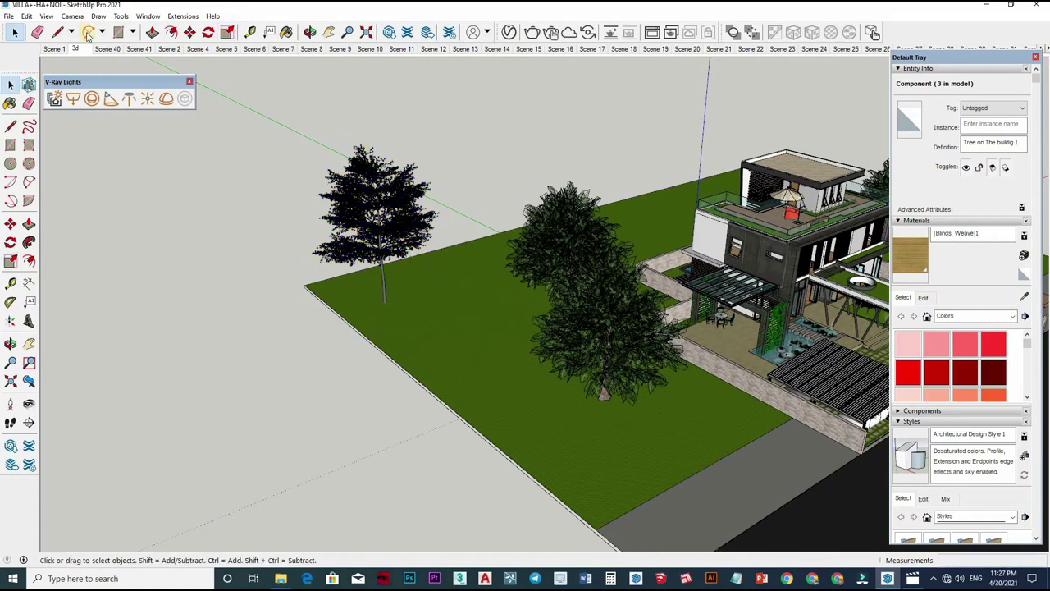
key("Page_Down")
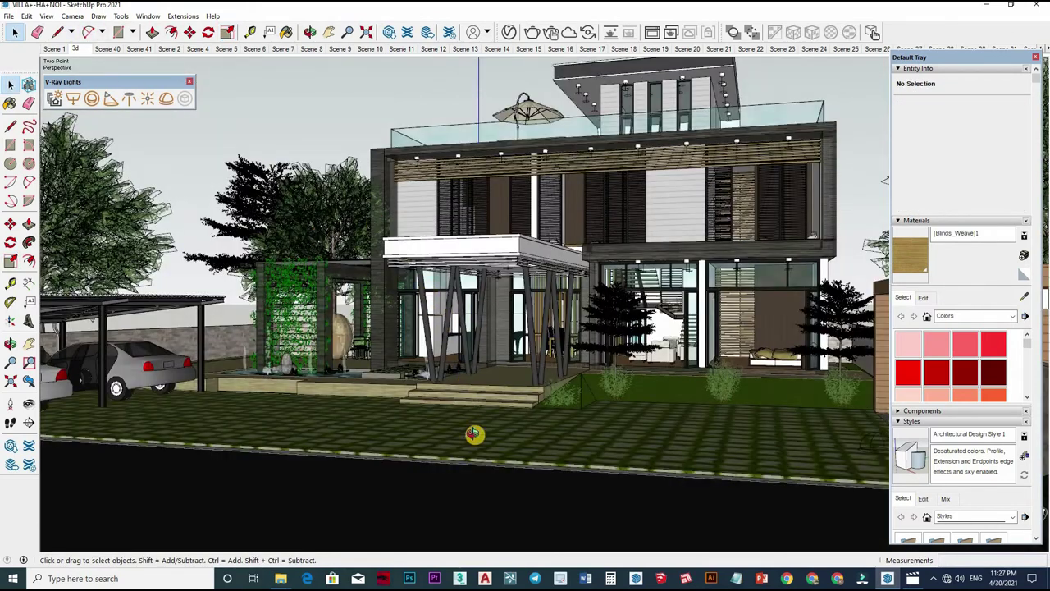
Move the enlarged upper-left tree closer to the house and bring back villa 2's Symbol folder
middle_click_drag(474, 434, 277, 359)
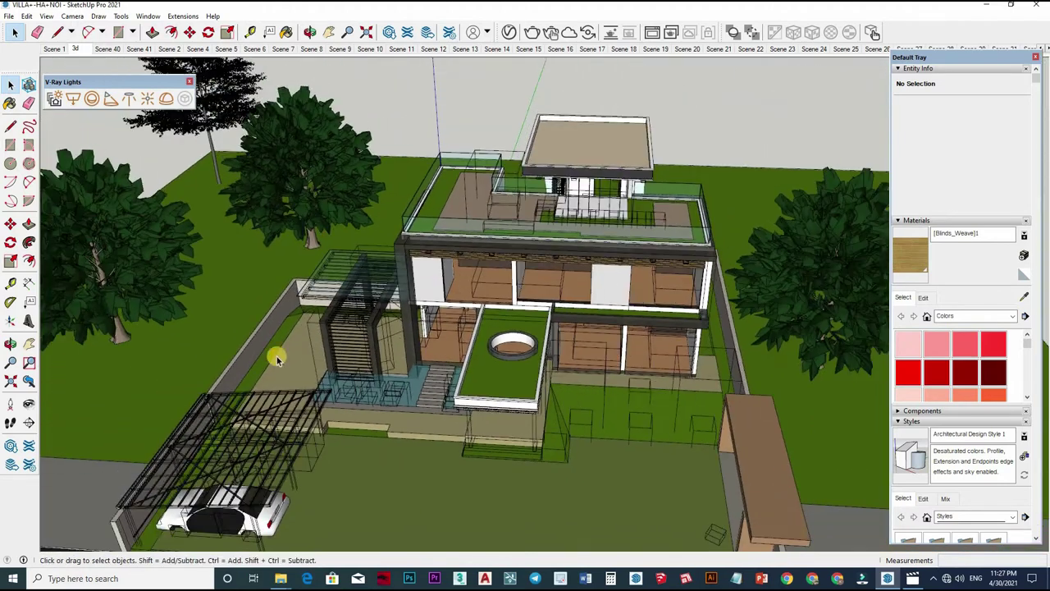
key("ctrl+z")
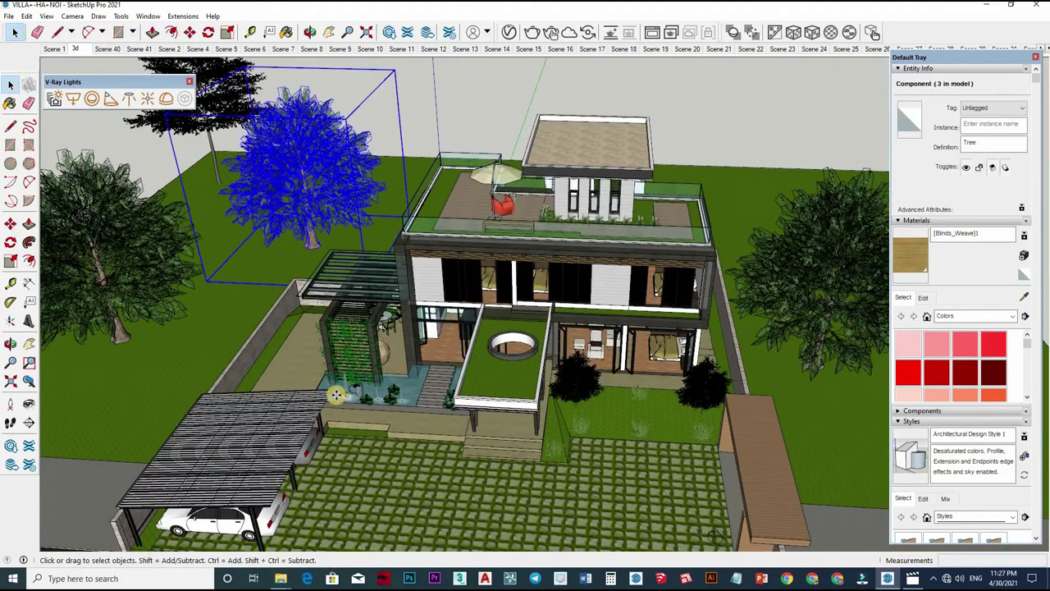
key("m")
left_click(252, 268)
left_click(347, 206)
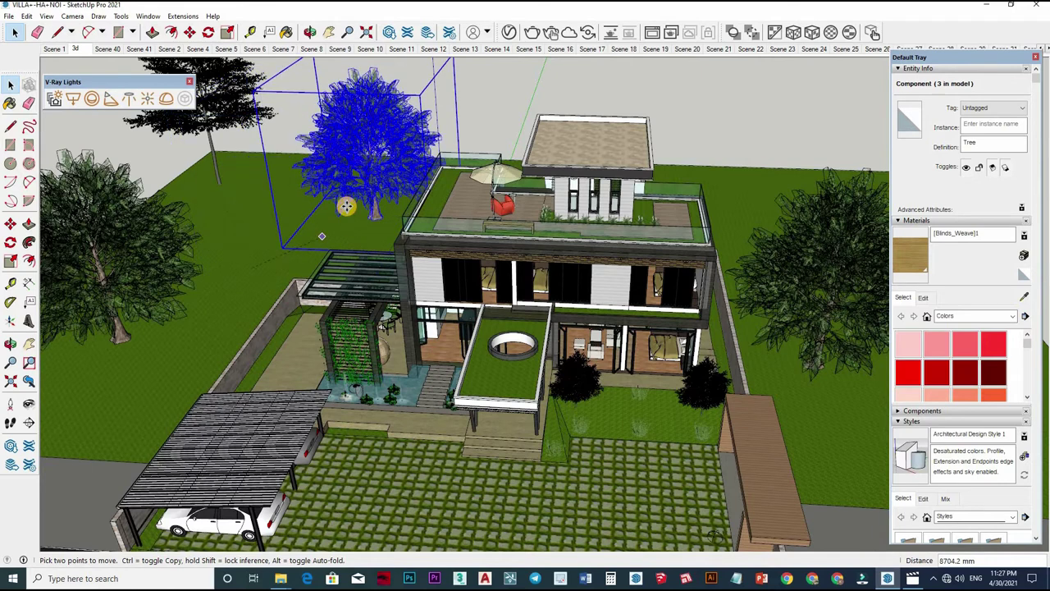
key("space")
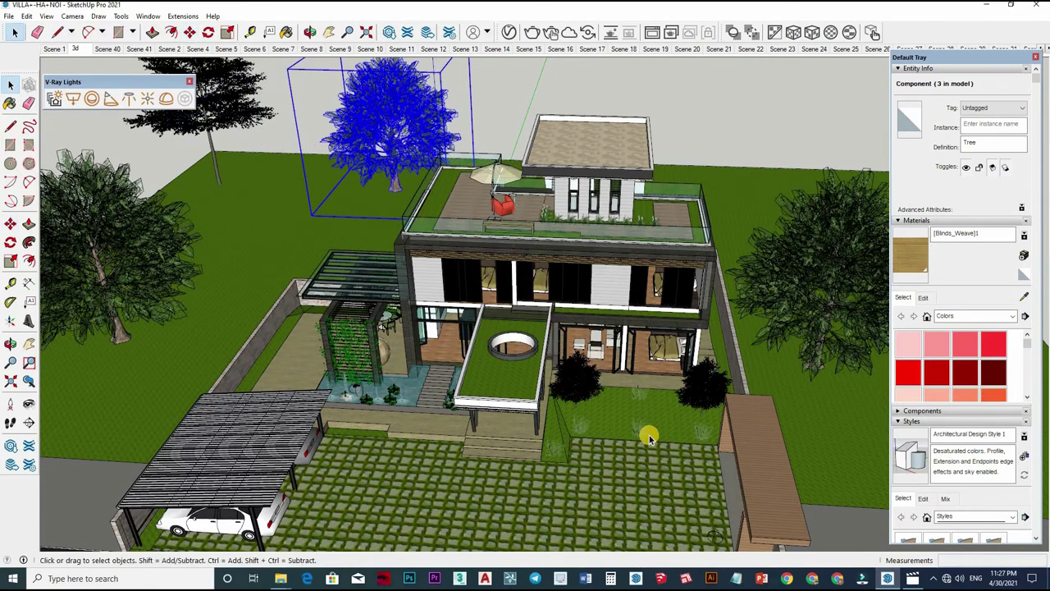
scroll(648, 435, "up", 5)
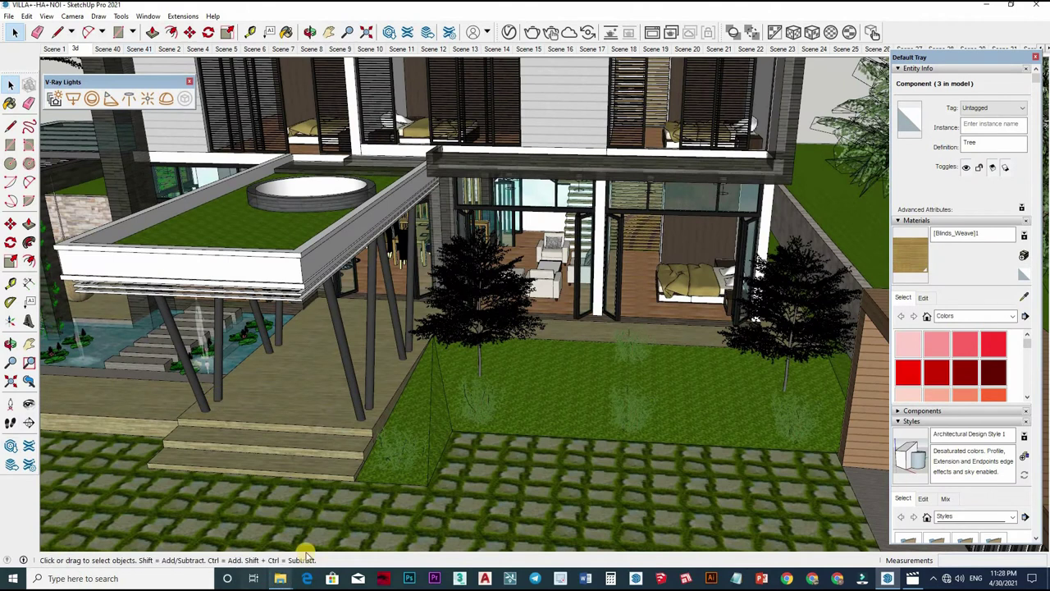
mouse_move(280, 579)
left_click(332, 537)
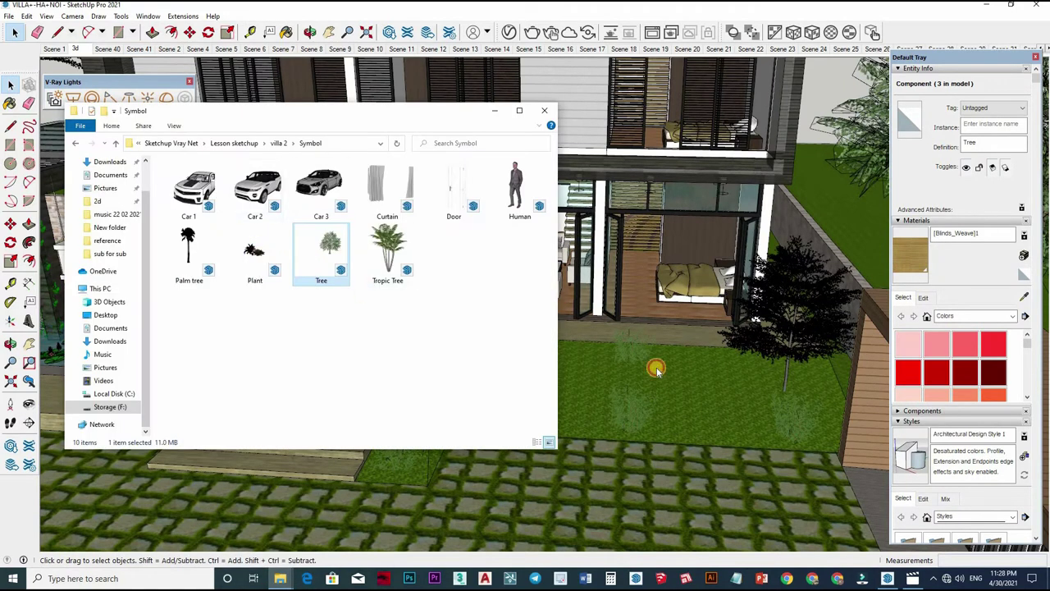
Drag the Plant component into the front garden bed and place a copy further left
key("Left")
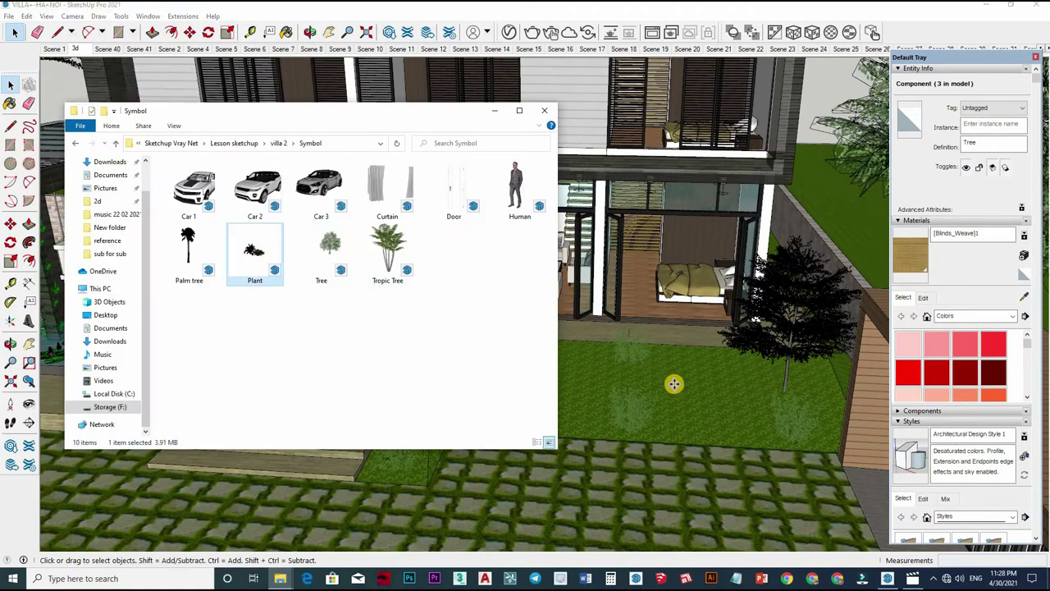
left_click_drag(672, 383, 681, 377)
left_click(724, 450)
key("ctrl")
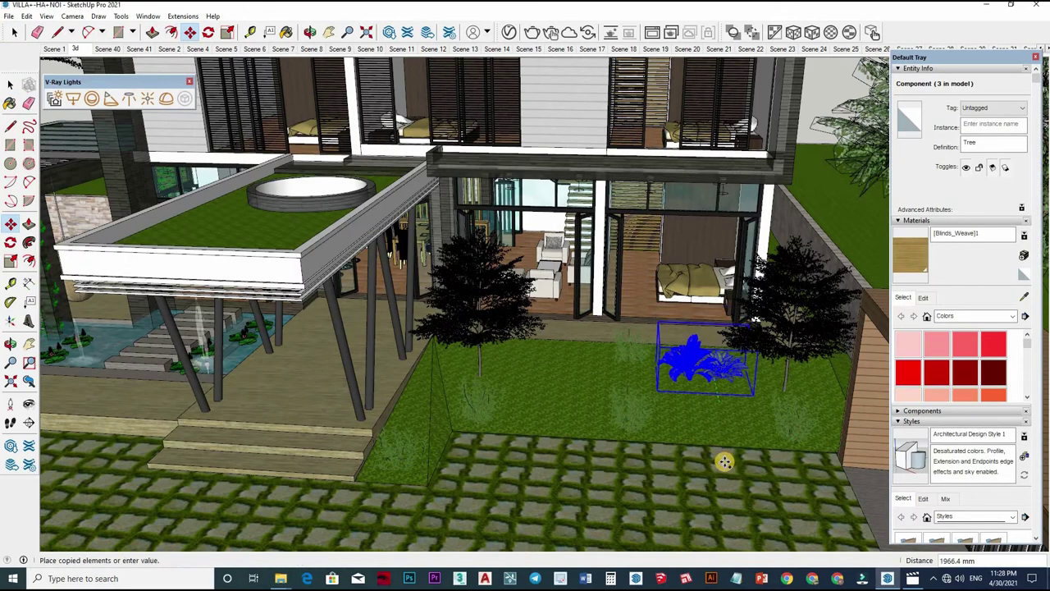
left_click(566, 459)
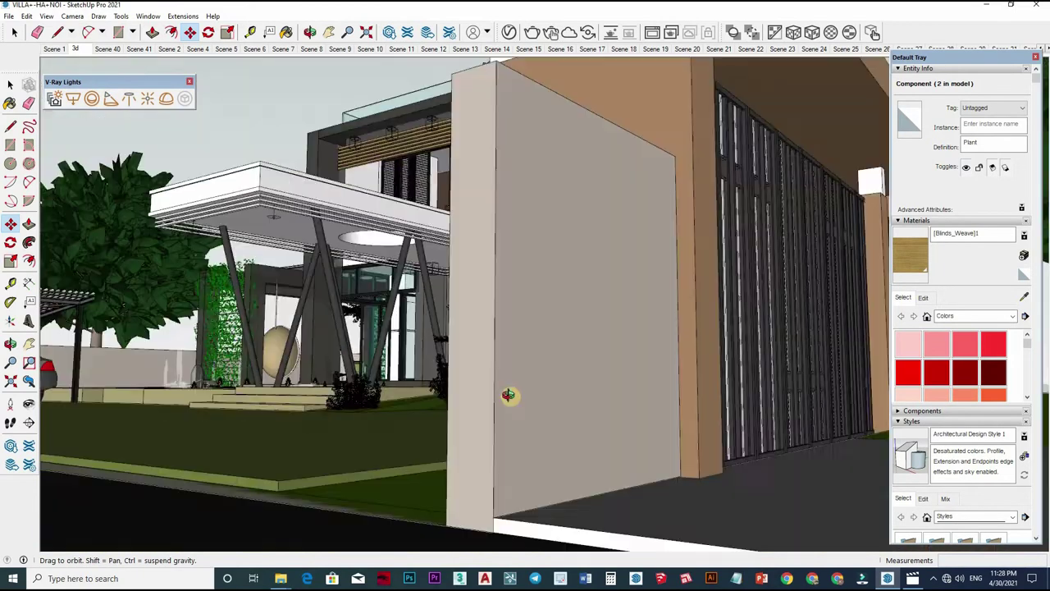
mouse_move(445, 321)
middle_mouse_down()
mouse_move(532, 414)
mouse_move(475, 451)
mouse_move(565, 457)
mouse_move(143, 404)
middle_mouse_up()
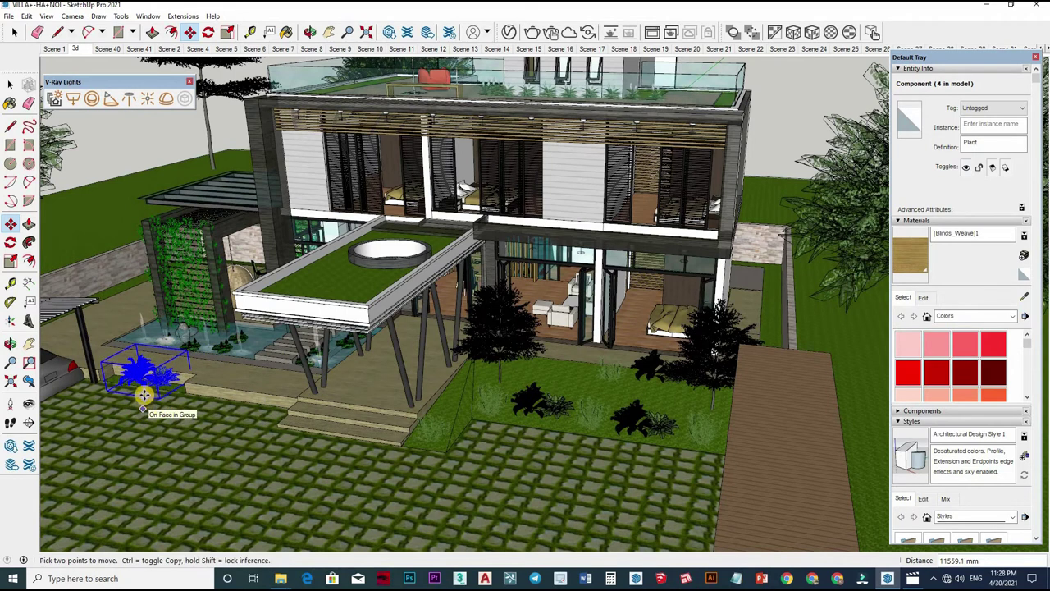
Set the plant copy down beside the pond and zoom in close to the plants
left_click(138, 385)
key("space")
scroll(135, 390, "up", 3)
scroll(283, 375, "up", 3)
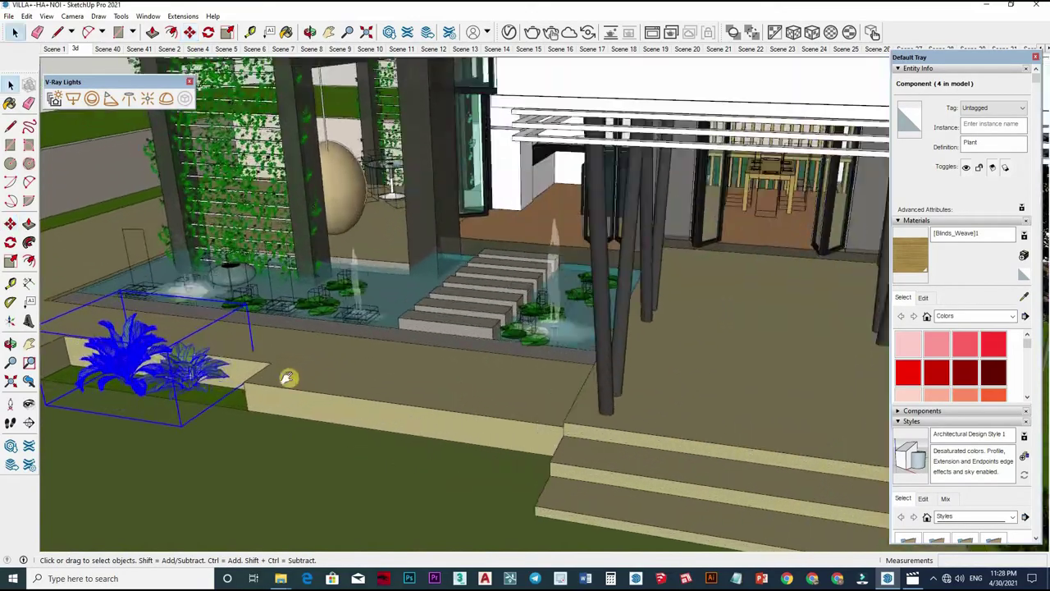
scroll(377, 357, "up", 3)
middle_click_drag(377, 357, 383, 362)
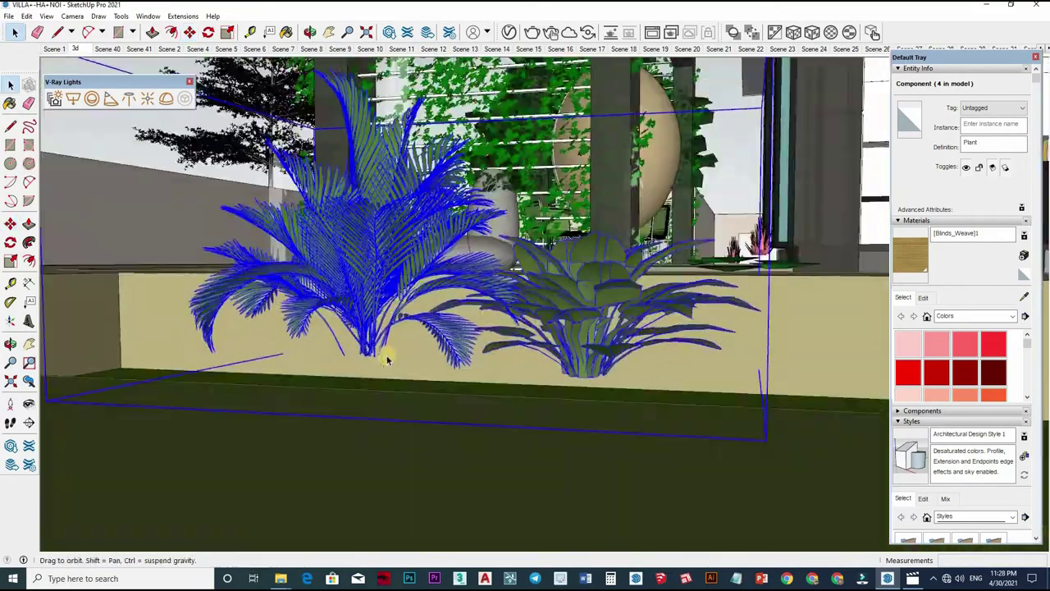
Move the selected plants lower onto the ground and pull them back in the bed
key("m")
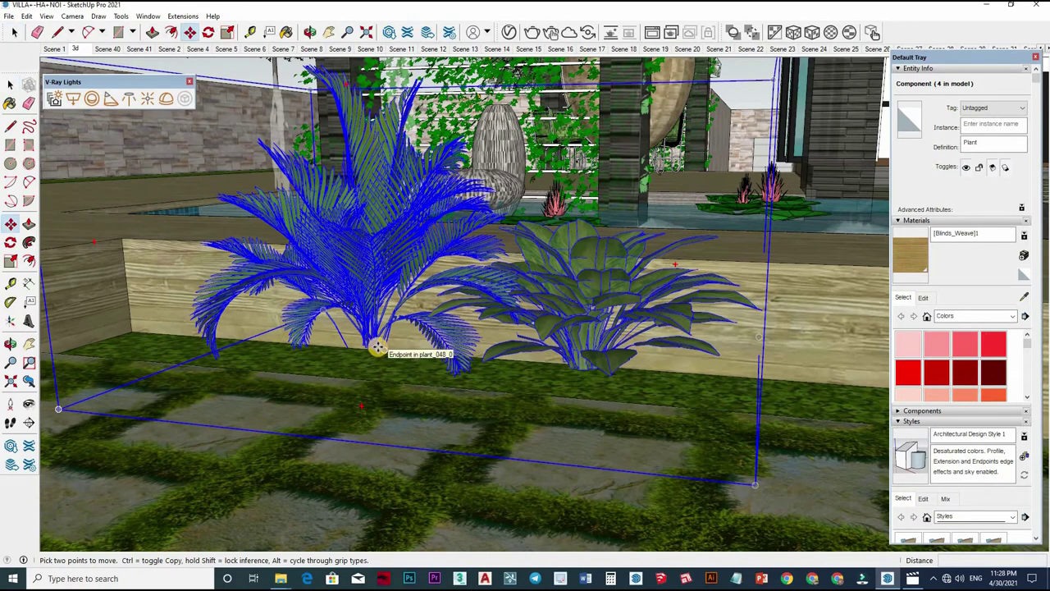
left_click(377, 343)
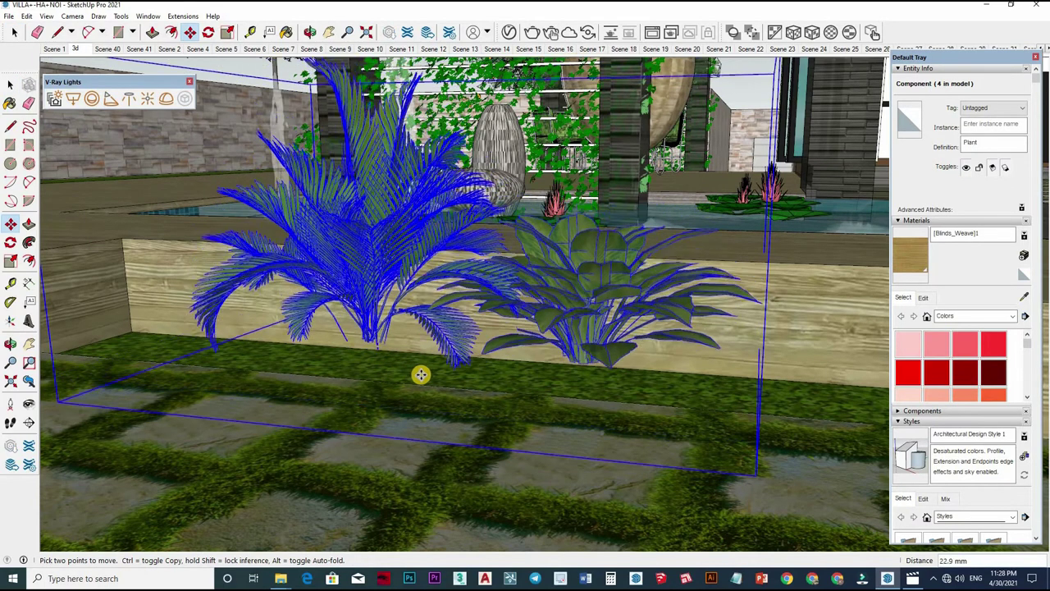
left_click(725, 429)
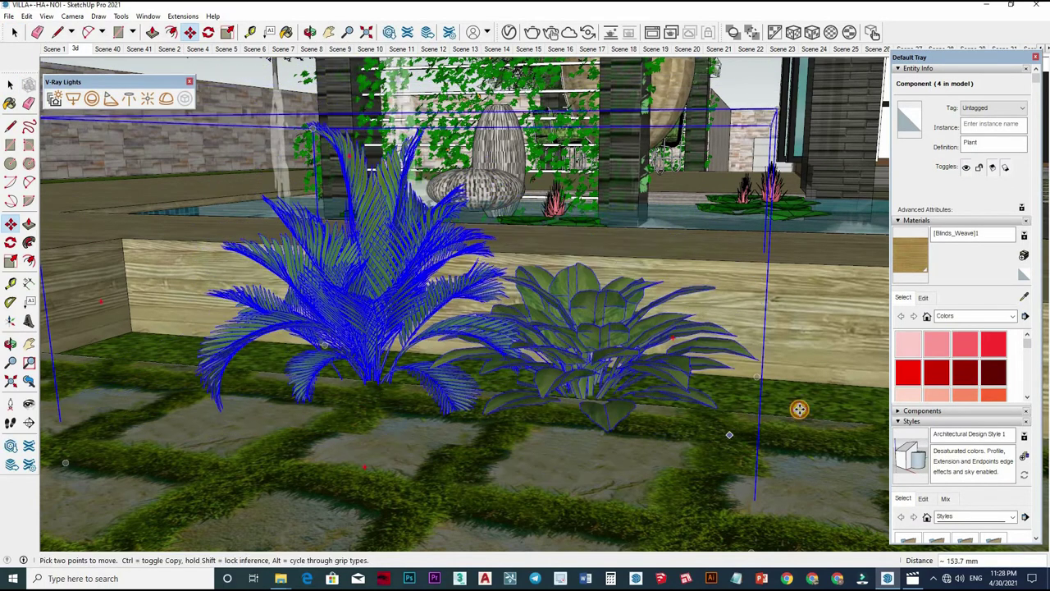
left_click(802, 392)
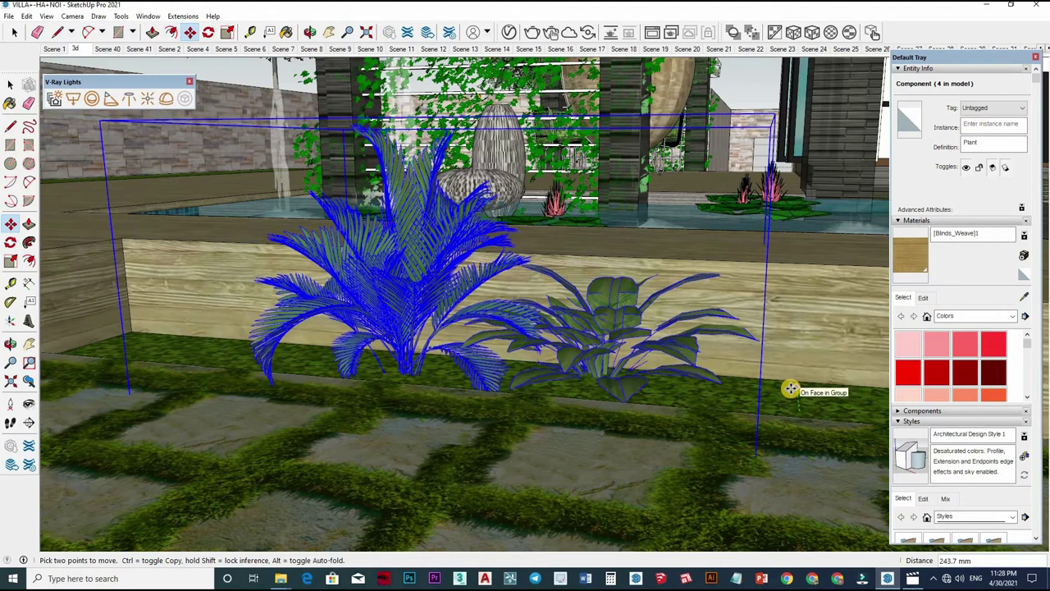
key("space")
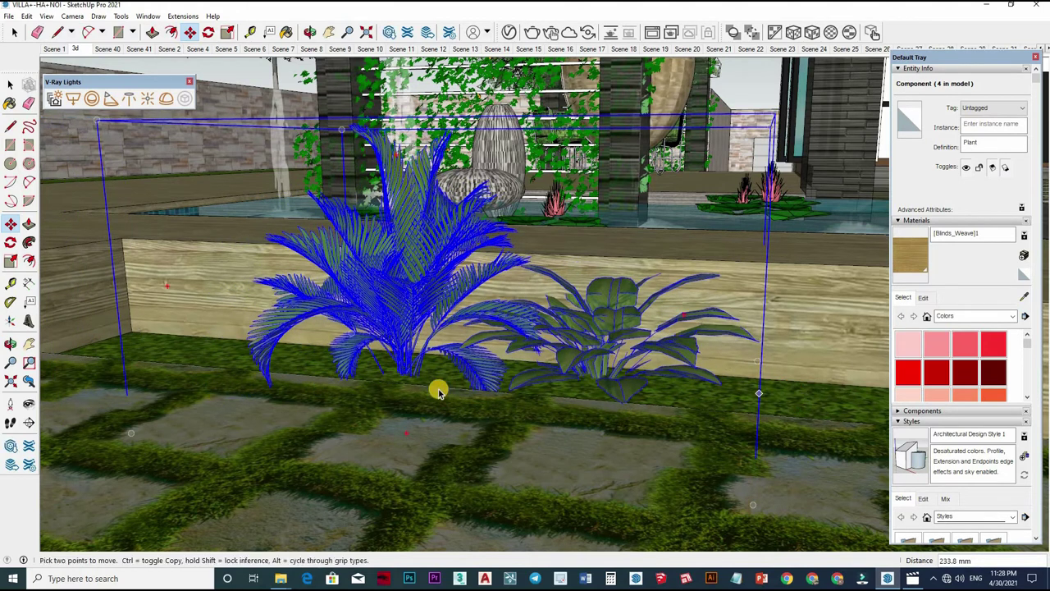
Get a level view of the planter walls and start another plant move, then cancel it
mouse_move(434, 387)
middle_mouse_down()
mouse_move(84, 363)
mouse_move(263, 298)
mouse_move(439, 319)
mouse_move(462, 304)
mouse_move(374, 278)
mouse_move(769, 342)
mouse_move(687, 367)
middle_mouse_up()
scroll(659, 300, "up", 3)
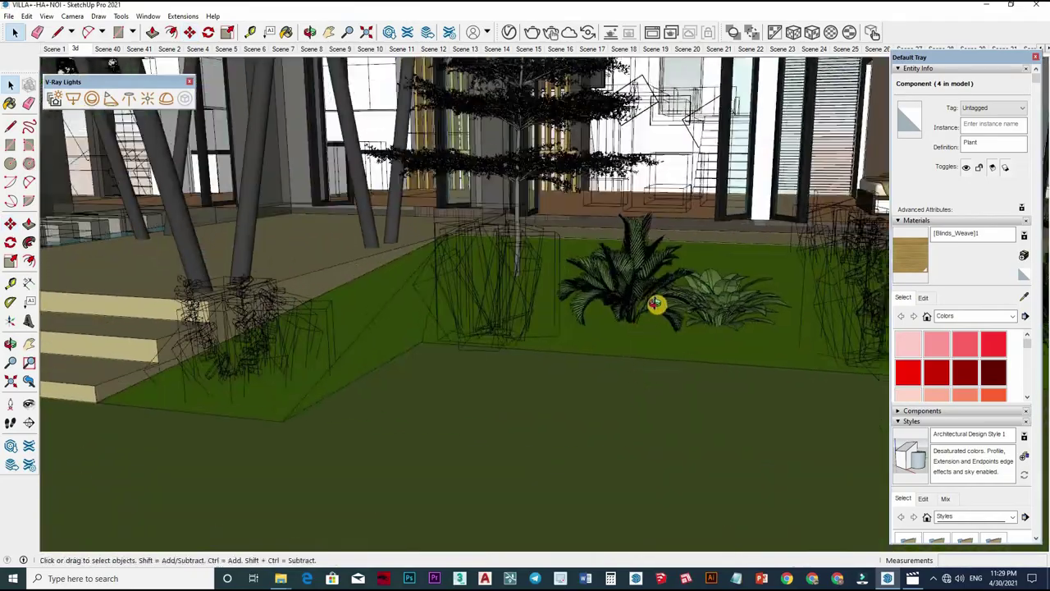
scroll(659, 284, "up", 3)
mouse_move(659, 284)
middle_mouse_down()
mouse_move(663, 333)
mouse_move(618, 287)
mouse_move(630, 321)
mouse_move(757, 452)
mouse_move(579, 369)
mouse_move(804, 260)
mouse_move(632, 265)
mouse_move(593, 117)
middle_mouse_up()
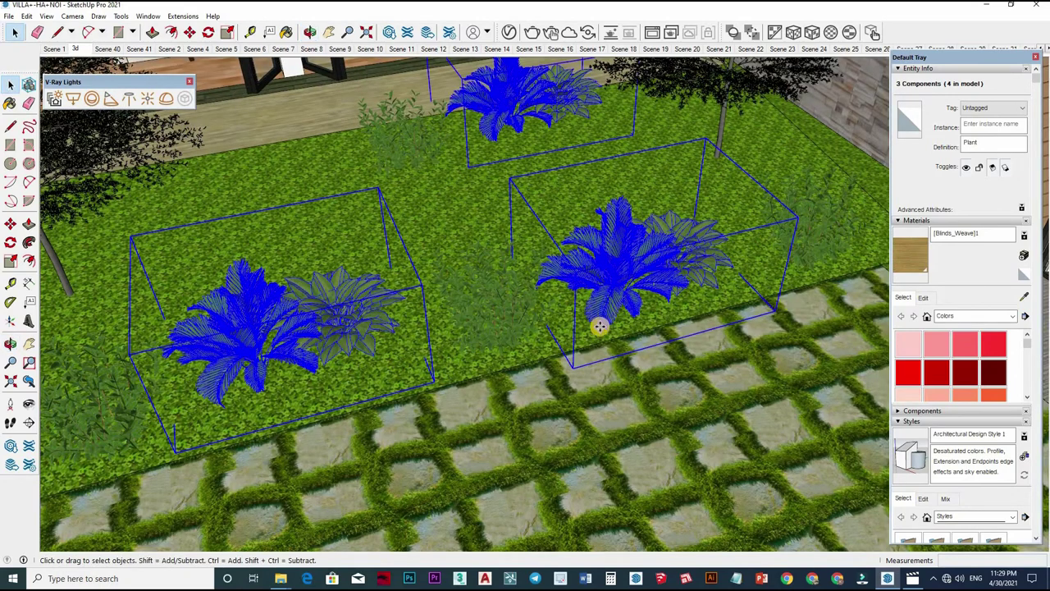
key("m")
mouse_move(653, 322)
middle_mouse_down()
mouse_move(595, 183)
mouse_move(719, 270)
mouse_move(651, 286)
mouse_move(533, 261)
middle_mouse_up()
scroll(534, 261, "up", 3)
left_click(552, 210)
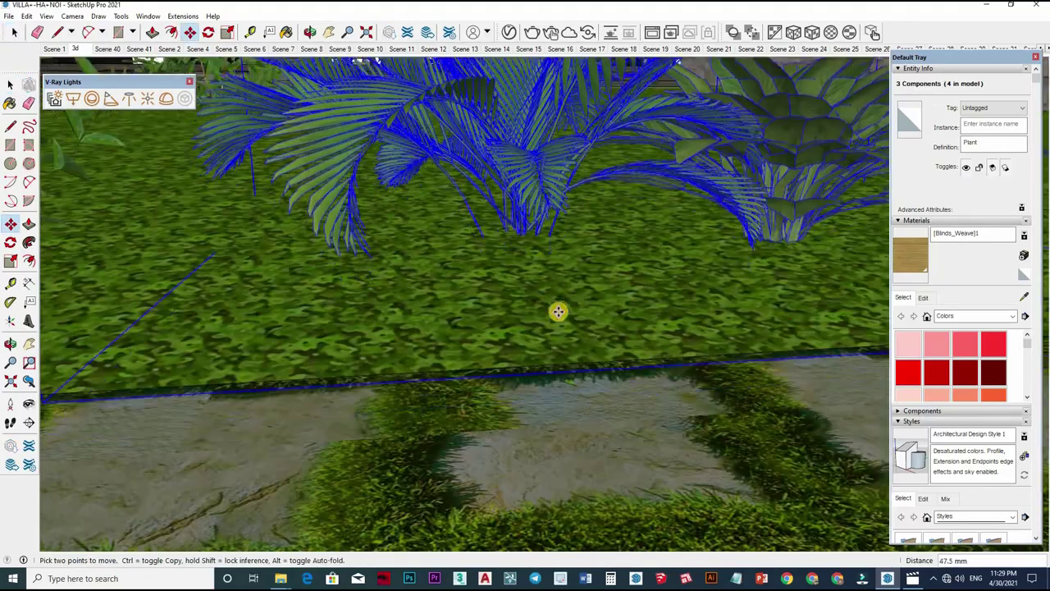
key("space")
Zoom back out to the villa facade
scroll(344, 107, "down", 3)
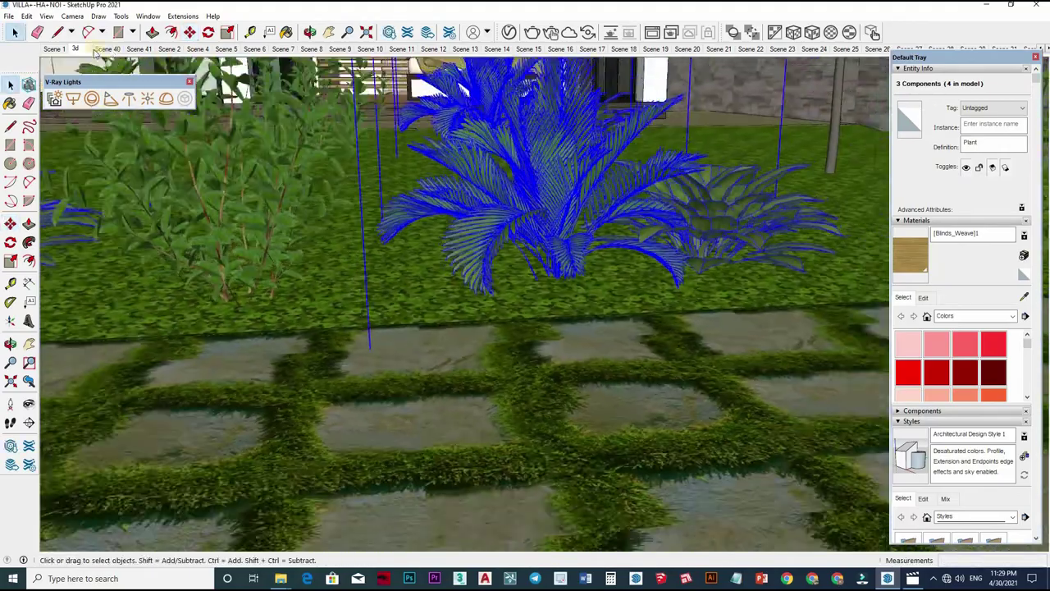
scroll(593, 270, "down", 3)
scroll(596, 175, "down", 3)
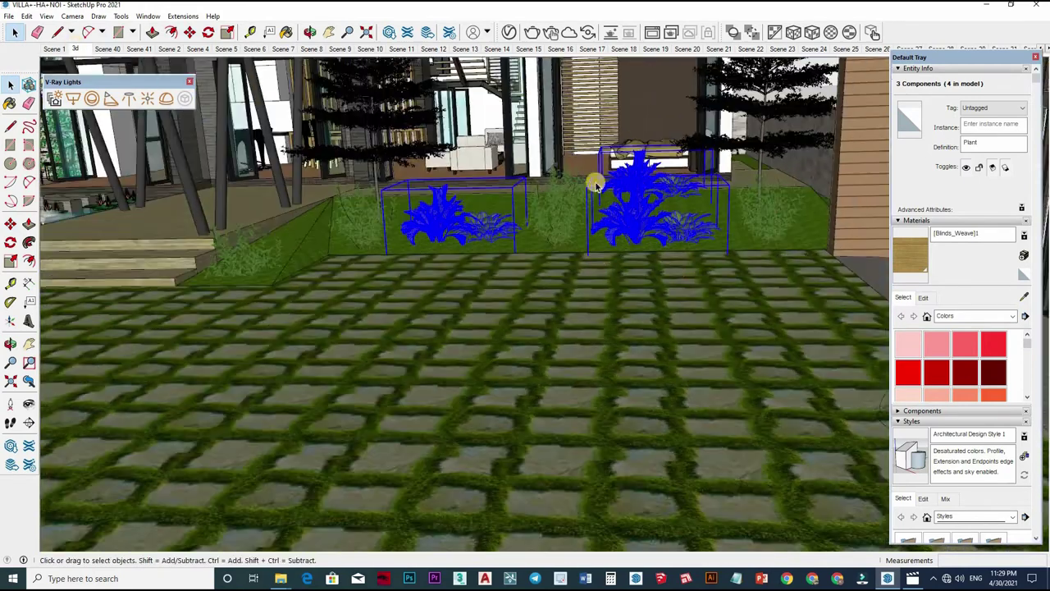
scroll(596, 176, "down", 3)
scroll(762, 175, "down", 2)
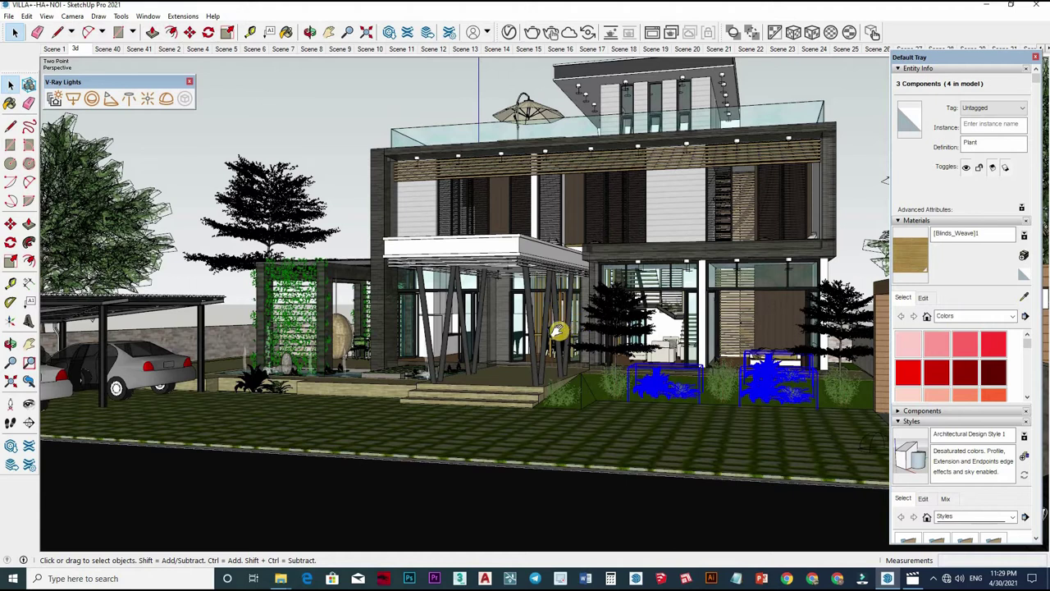
Orbit to a new viewing angle on the villa facade
middle_click_drag(557, 332, 614, 307)
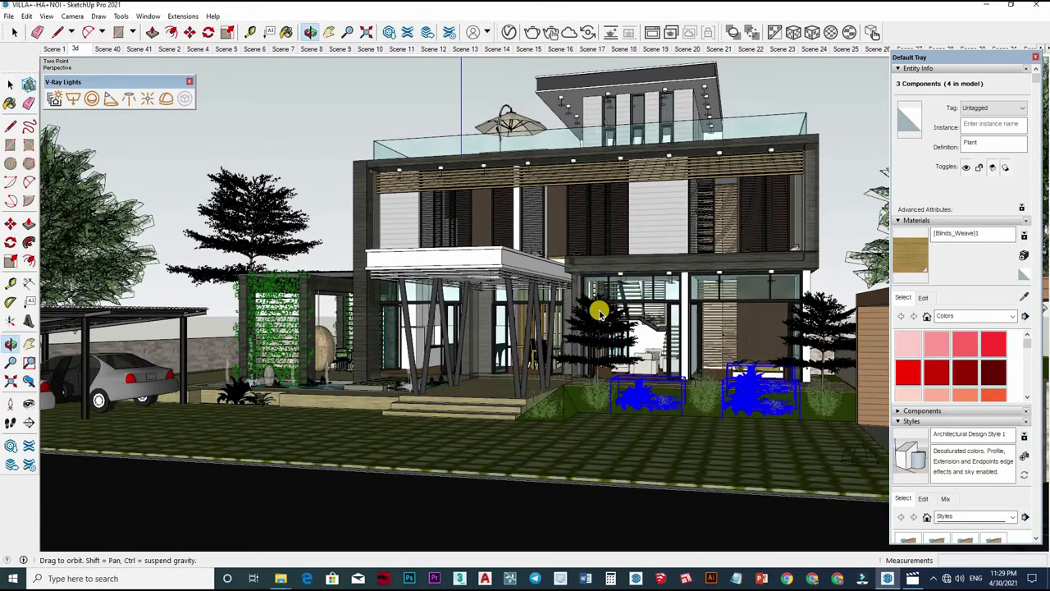
mouse_move(604, 307)
middle_mouse_down()
mouse_move(597, 324)
mouse_move(571, 326)
middle_mouse_up()
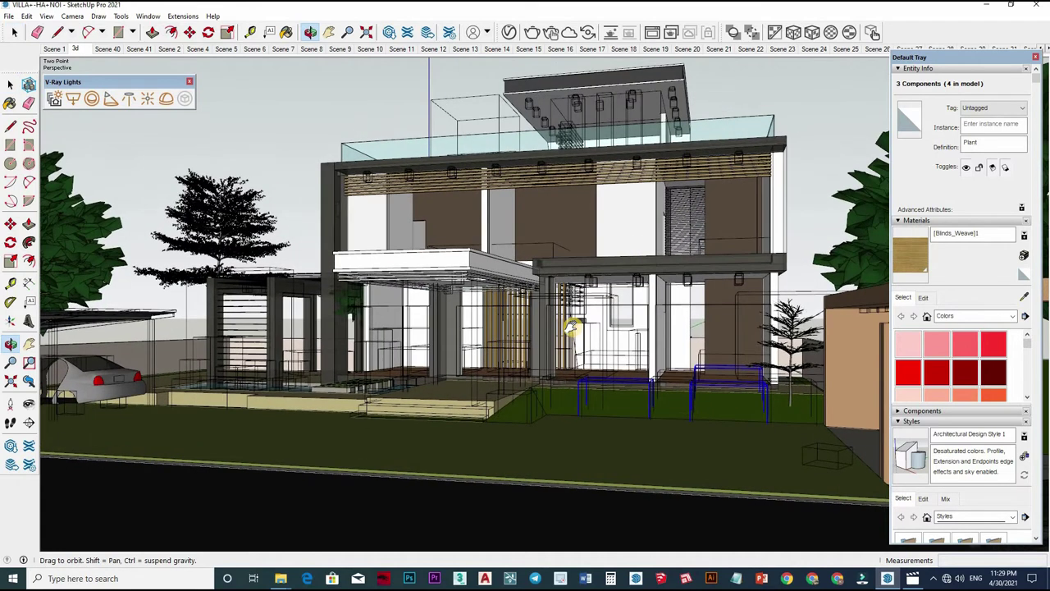
middle_click(183, 121)
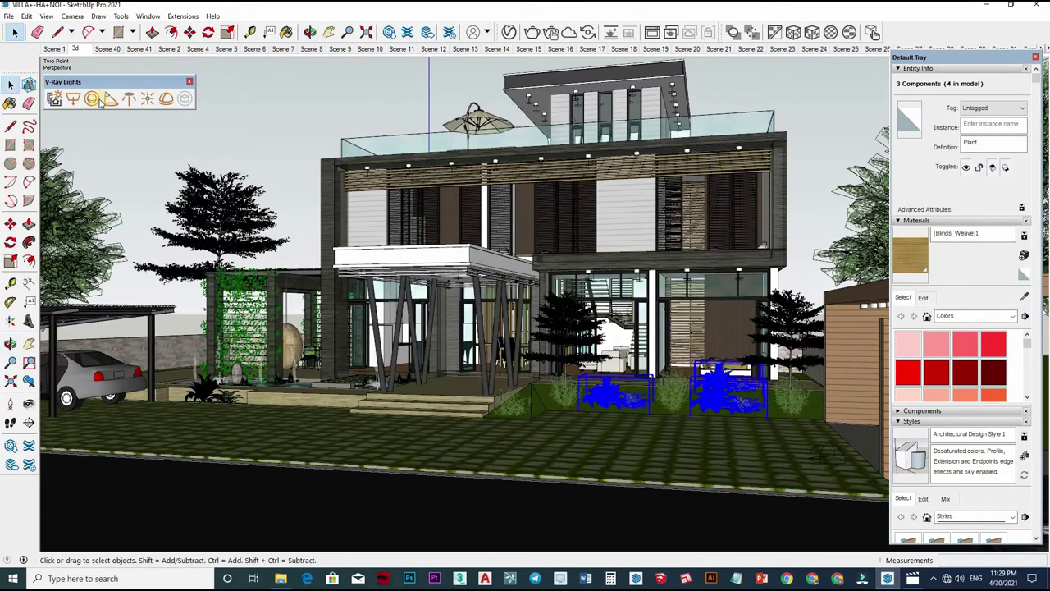
left_click(72, 16)
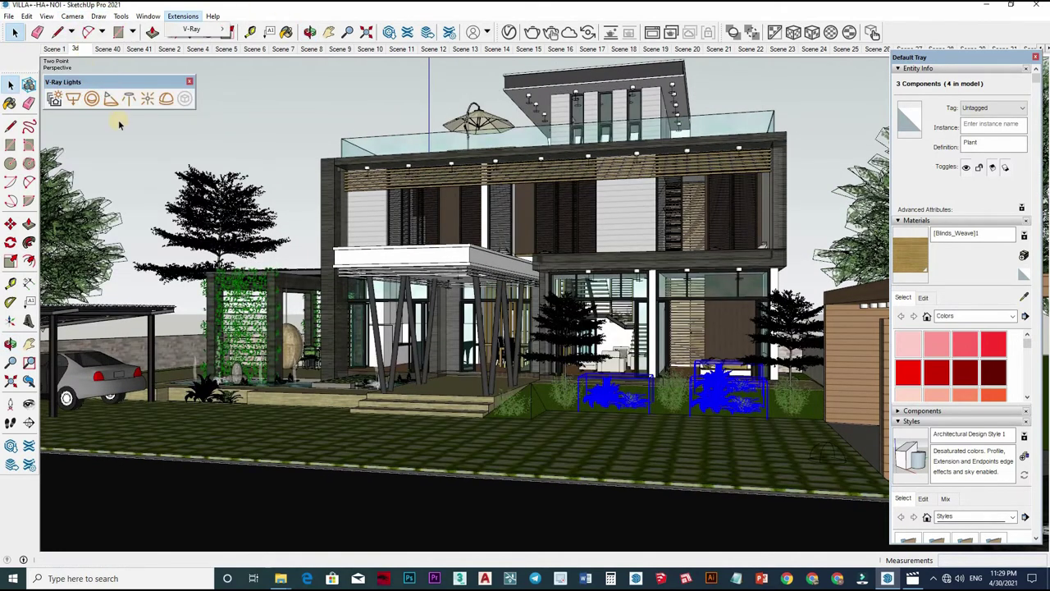
Add a new scene from this view and rename it '3d 2'
right_click(82, 48)
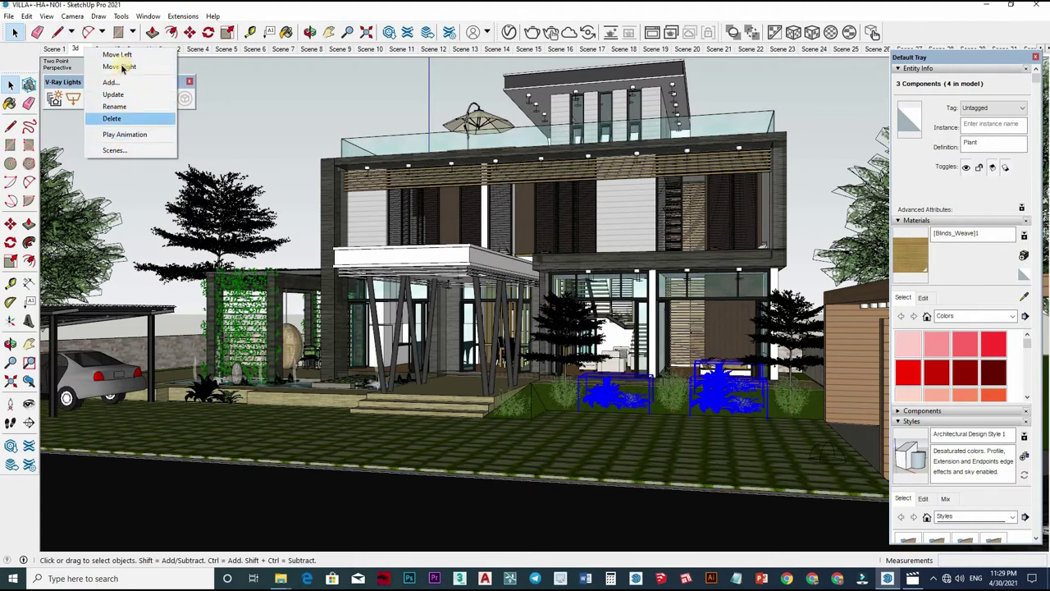
left_click(111, 82)
right_click(112, 49)
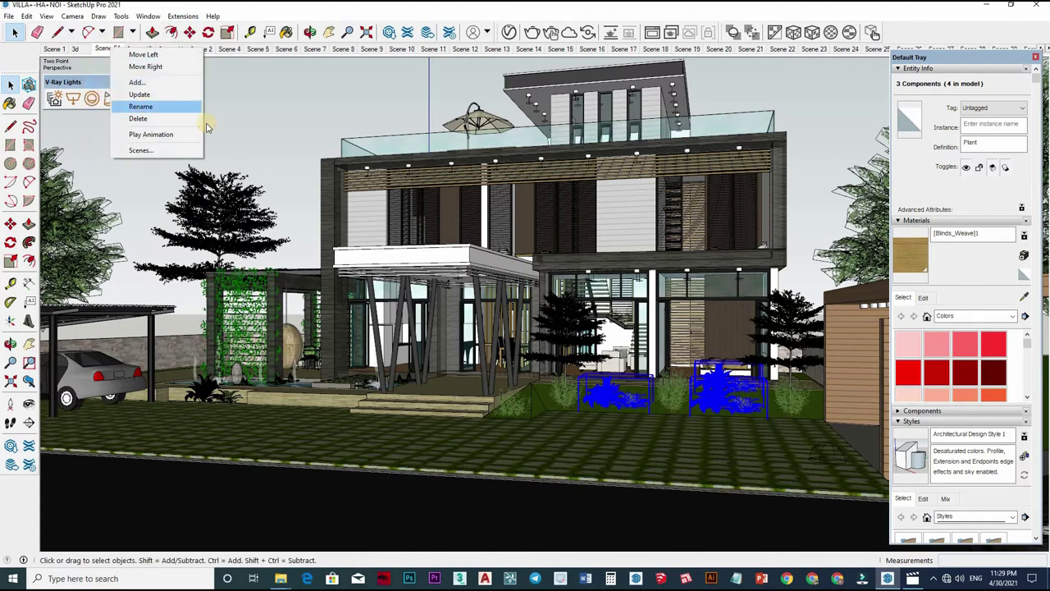
key("Return")
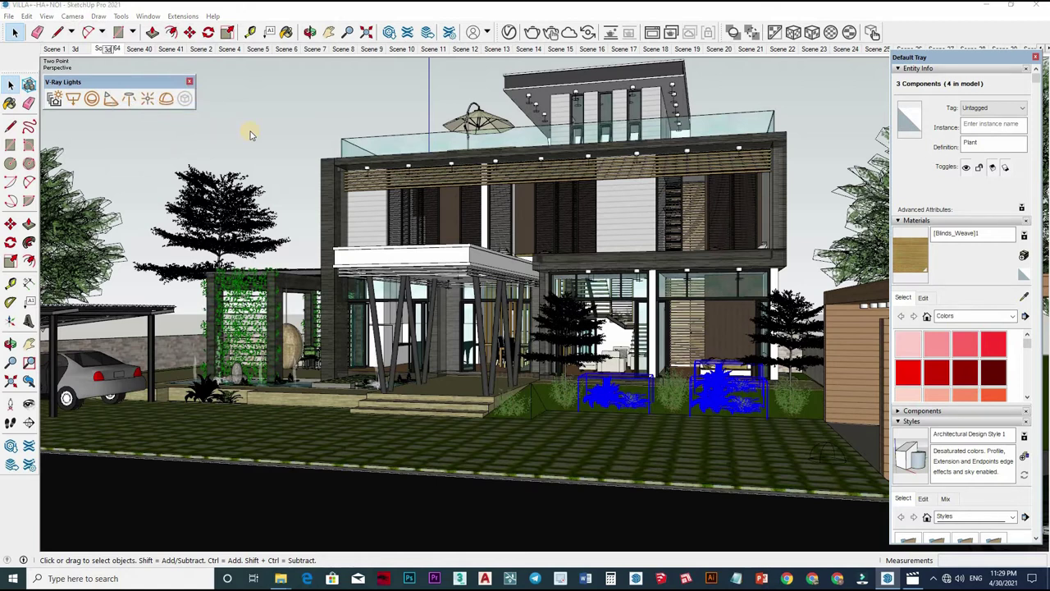
key("Return")
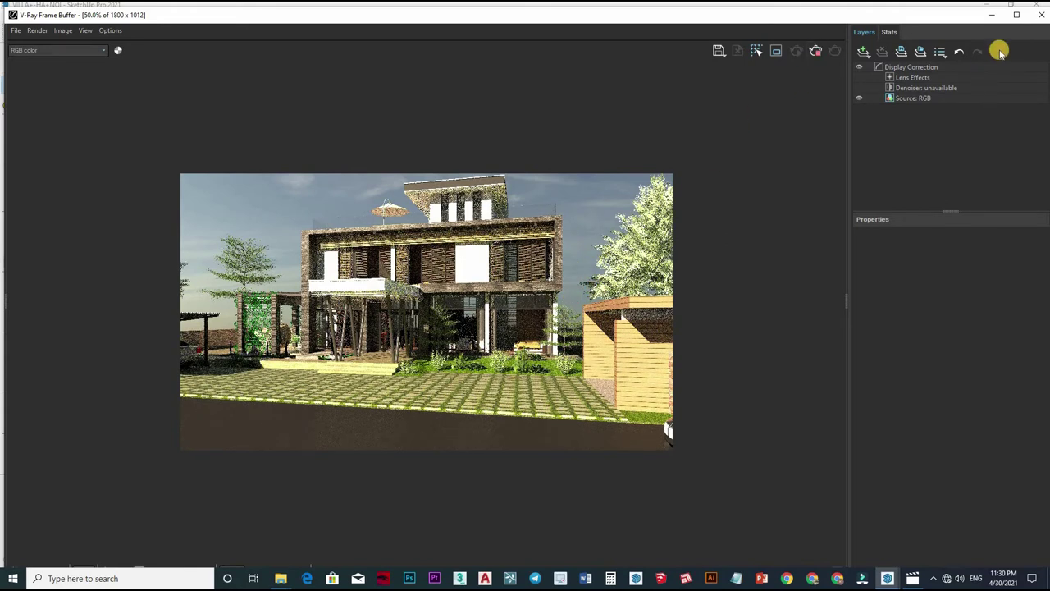
Close the finished facade render in the V-Ray Frame Buffer
left_click(1041, 15)
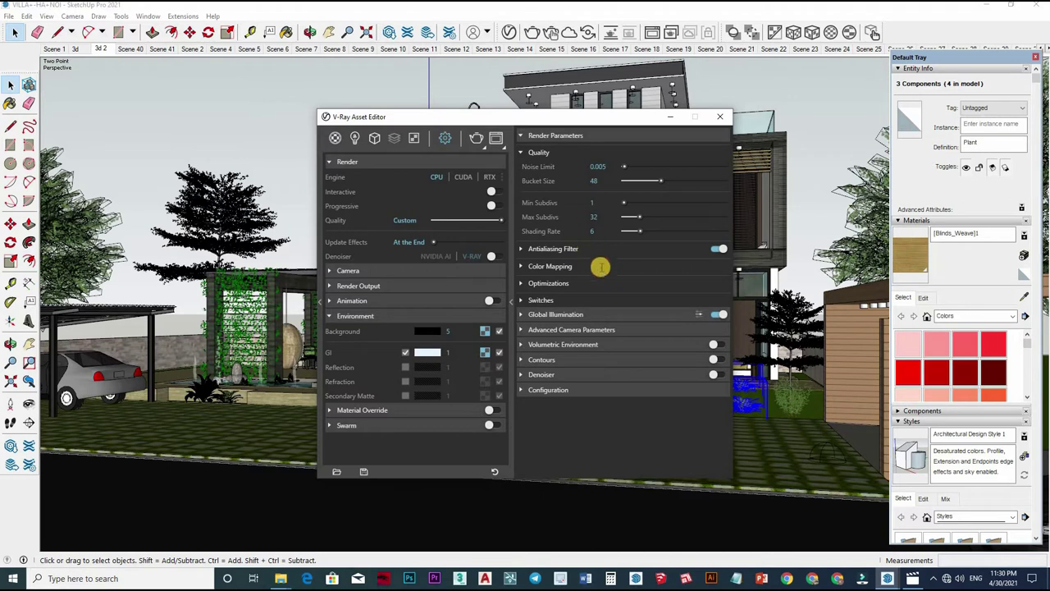
Set Irradiance Map Subdivs 80, Interpolation 50 and Light Cache Sample Size 0.01
double_click(583, 324)
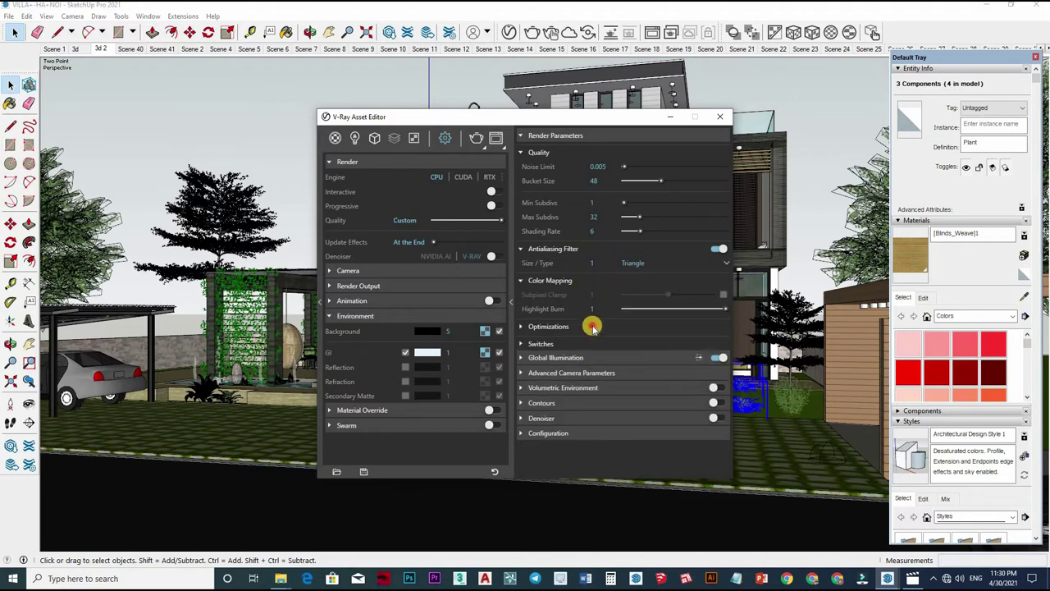
left_click(632, 330)
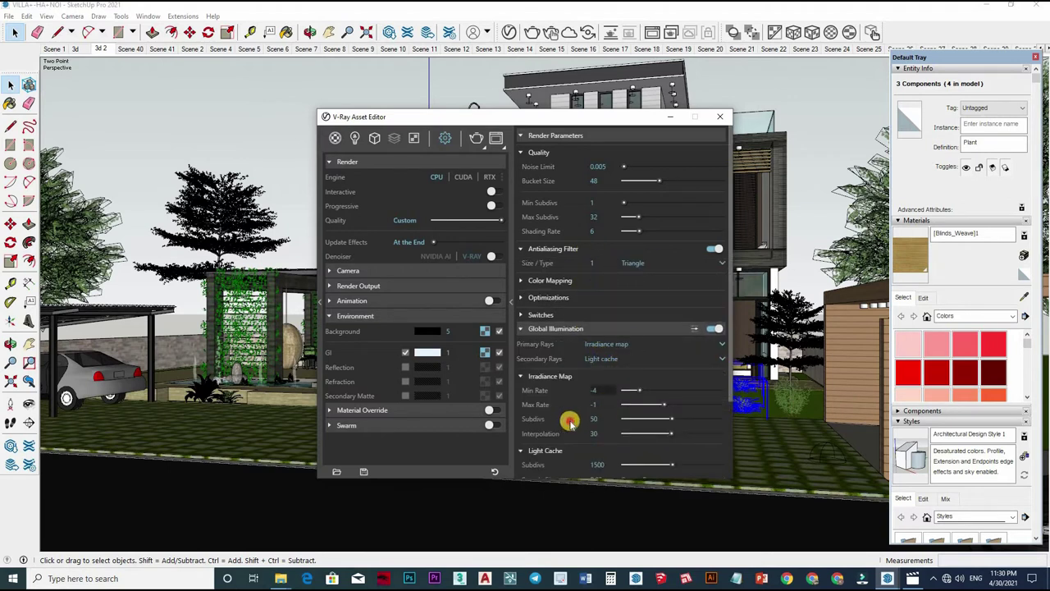
type("80")
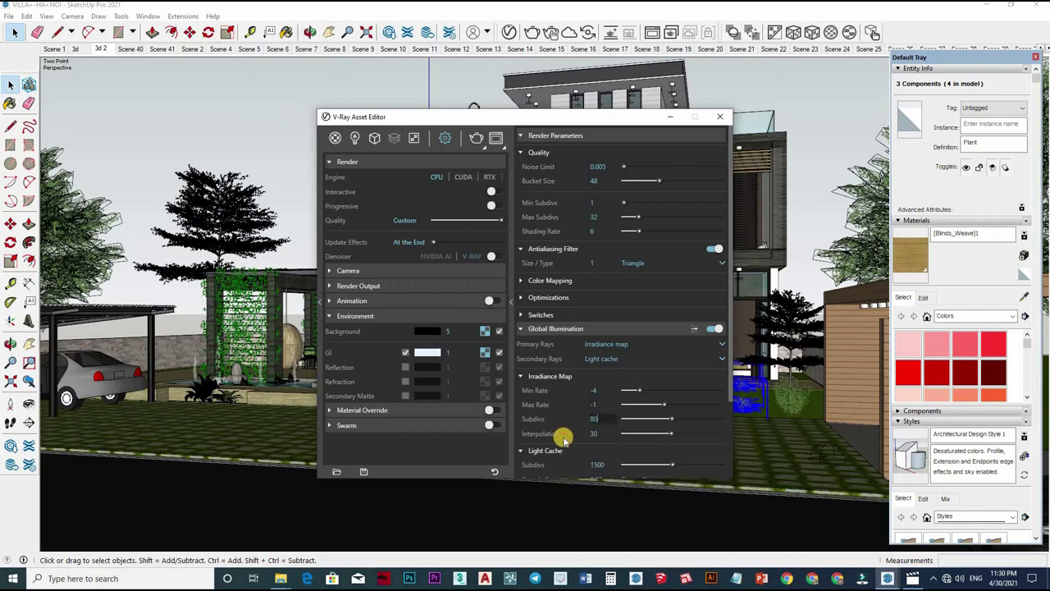
type("50")
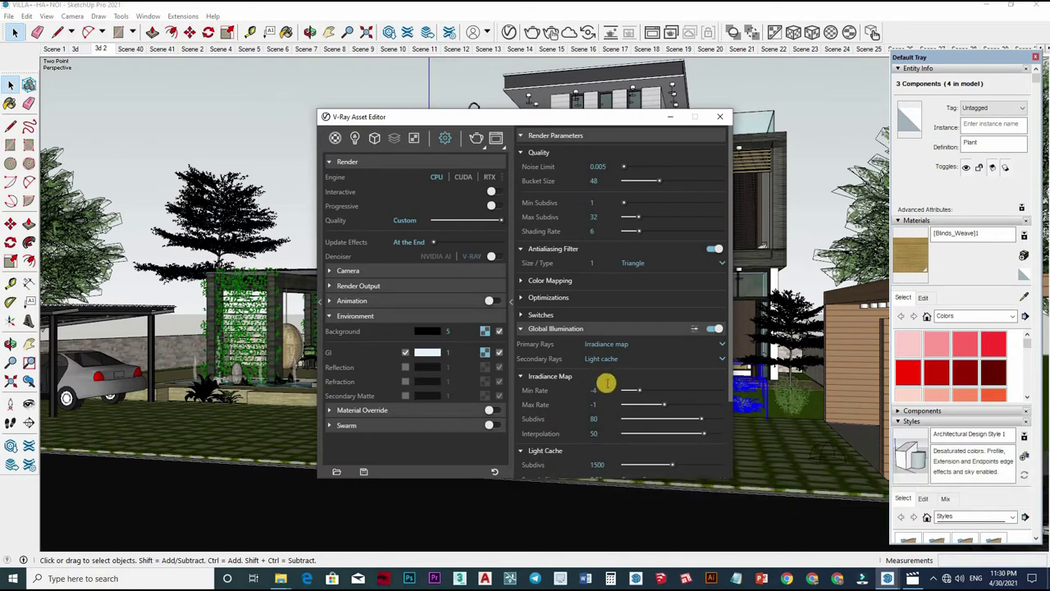
scroll(605, 383, "down", 2)
type("12")
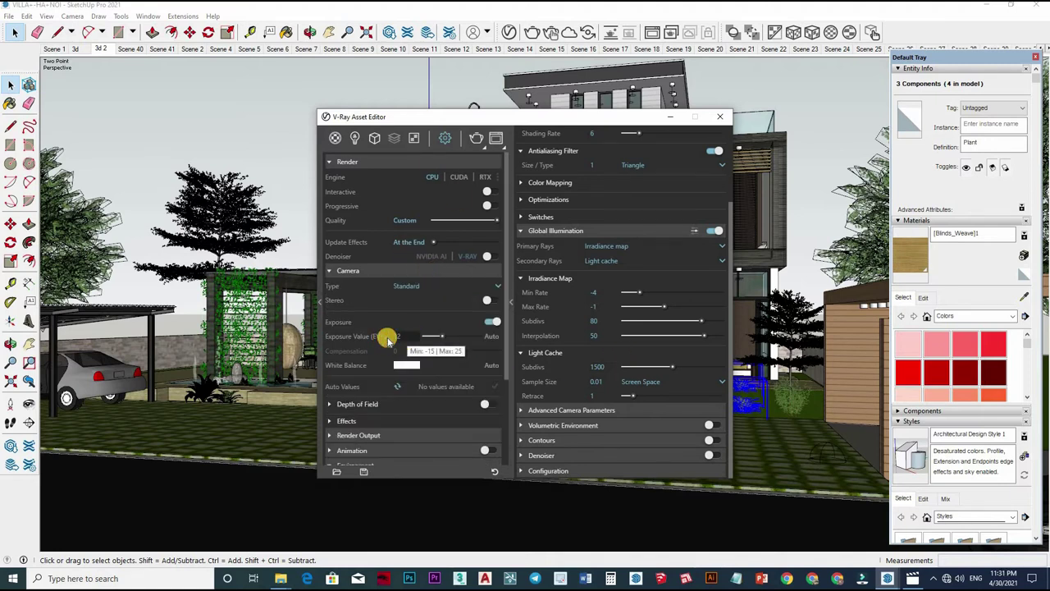
Set the render image width to 1500 (1500×844) and close the V-Ray settings
double_click(406, 336)
type("13")
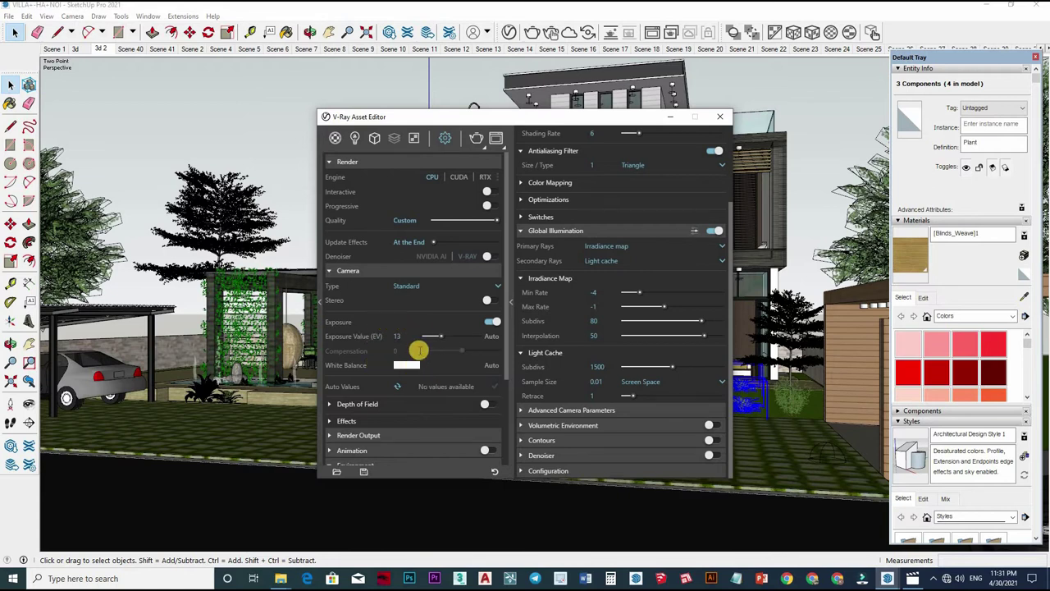
scroll(416, 351, "down", 3)
double_click(414, 354)
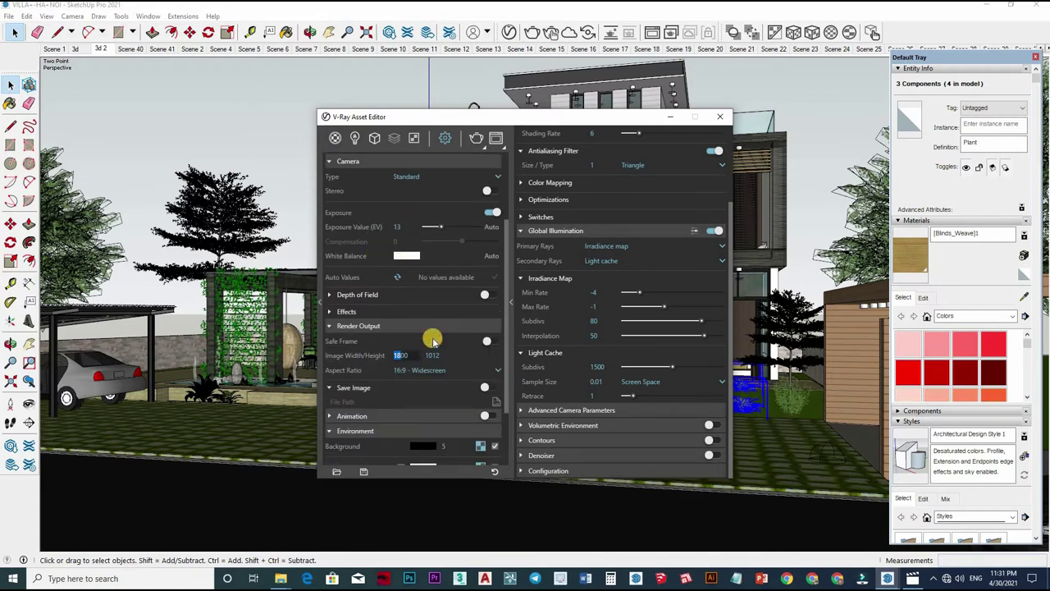
type("15")
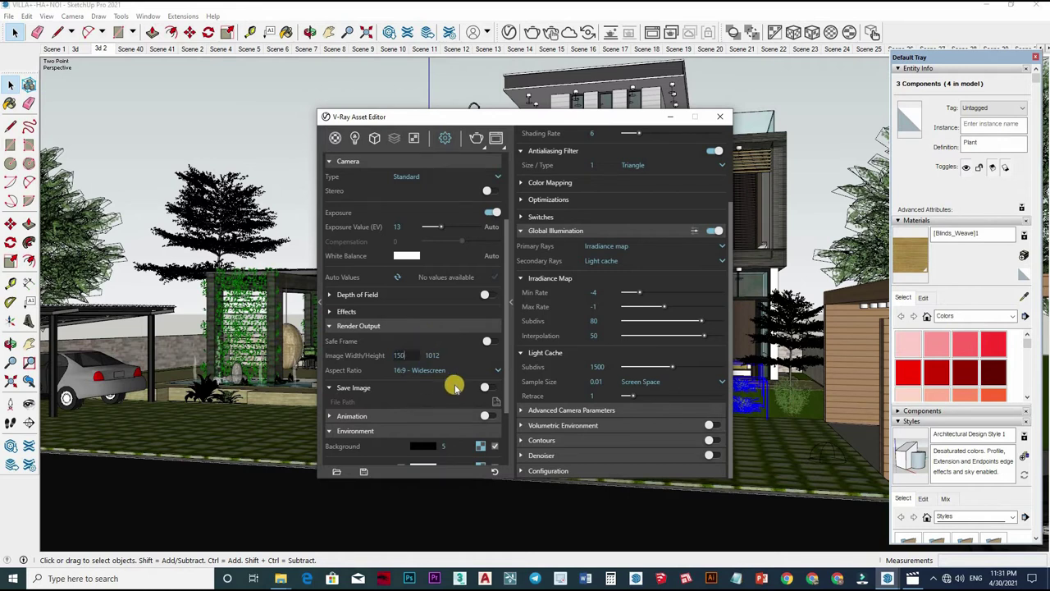
type("00")
key("Return")
scroll(433, 380, "down", 1)
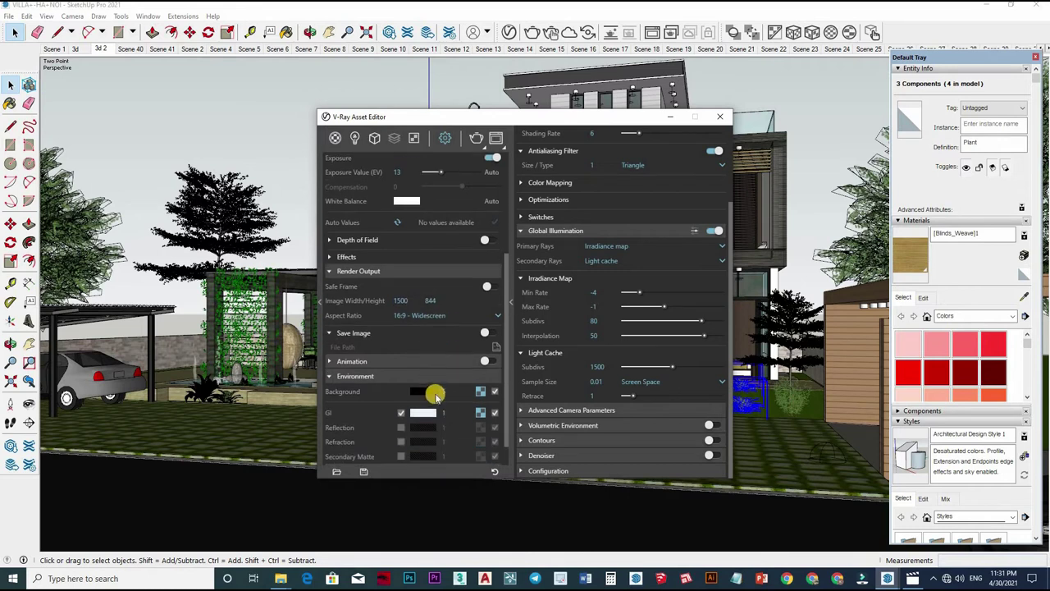
scroll(435, 396, "up", 1)
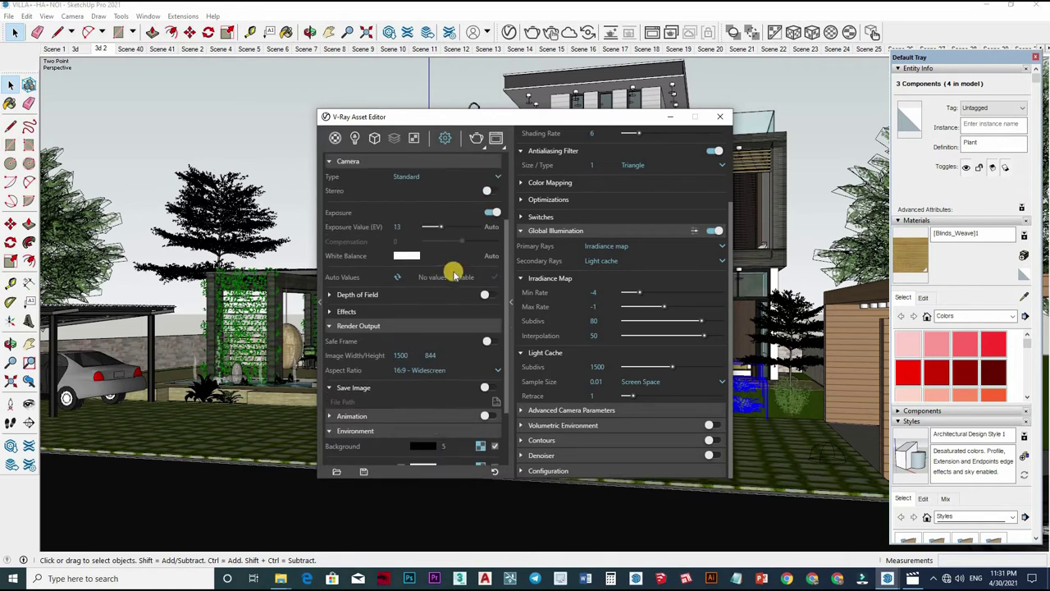
scroll(453, 280, "up", 2)
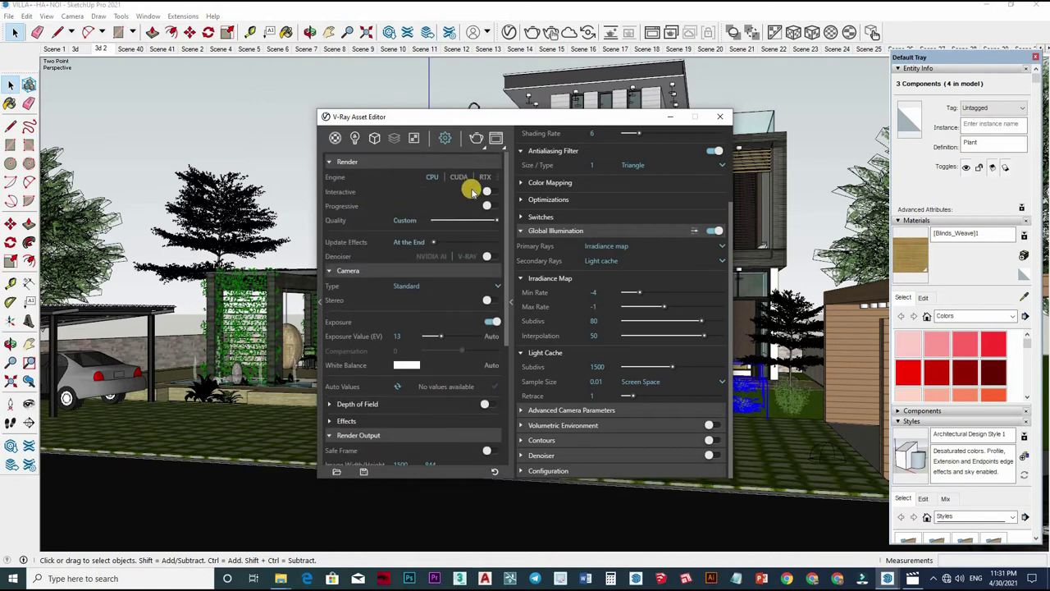
left_click(719, 117)
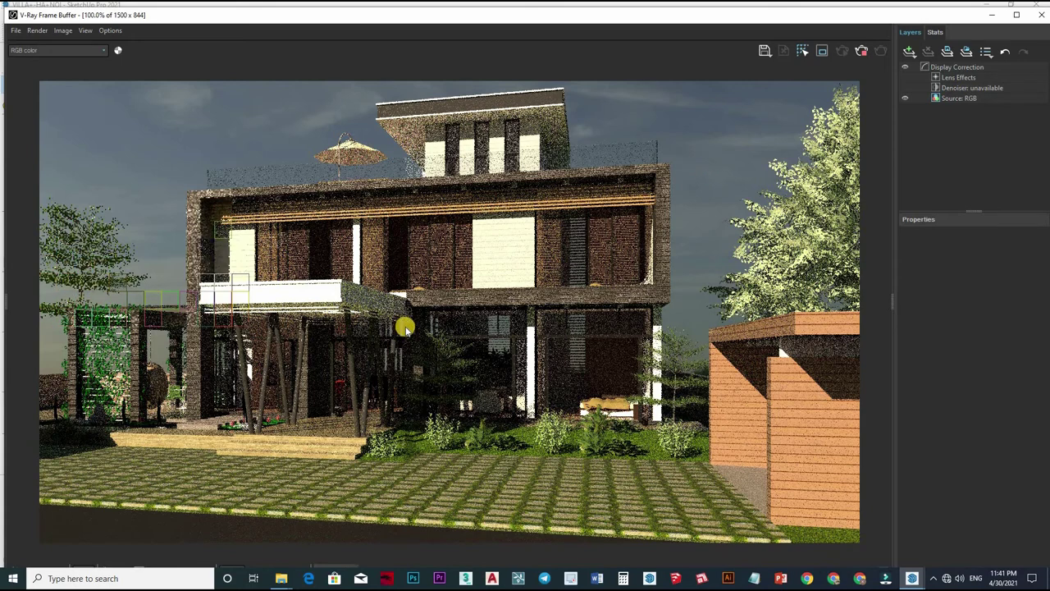
Zoom in and out to inspect the finished render, then maximize the Frame Buffer window
scroll(426, 336, "down", 3)
scroll(461, 356, "up", 1)
scroll(463, 357, "up", 2)
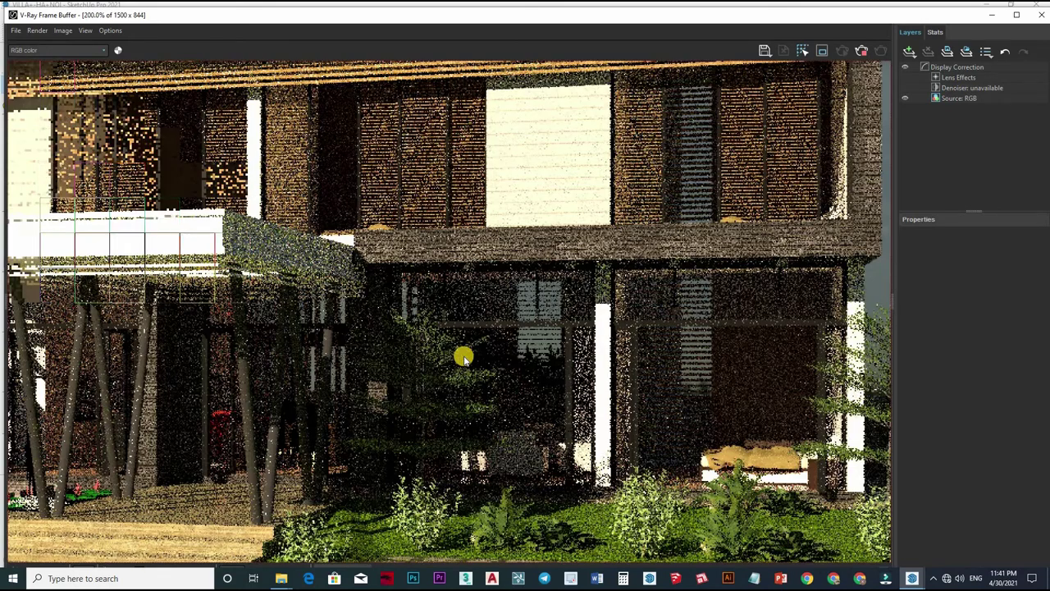
scroll(463, 358, "down", 1)
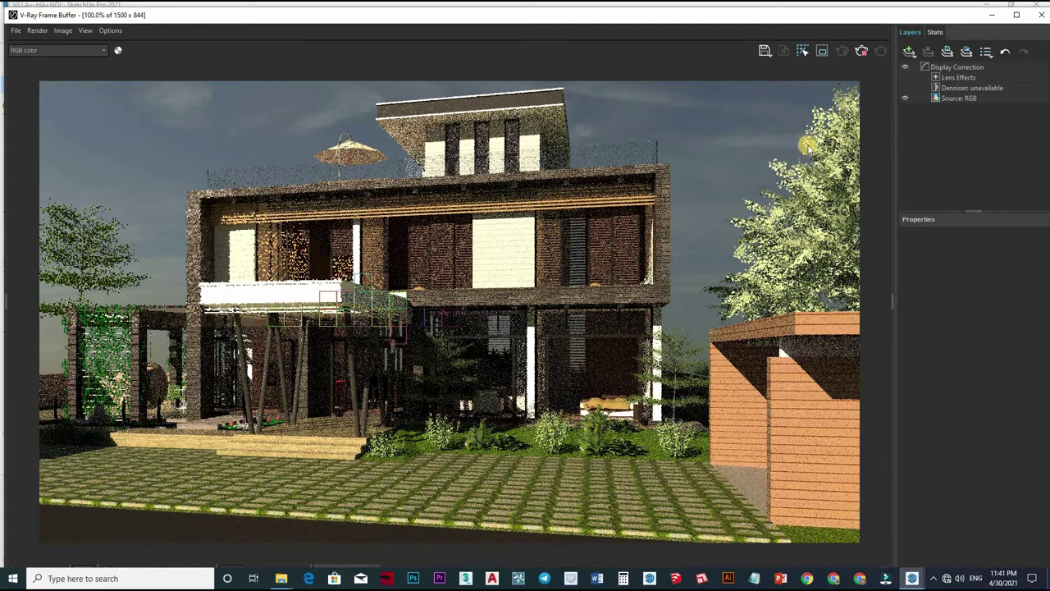
scroll(891, 104, "down", 1)
scroll(884, 123, "up", 1)
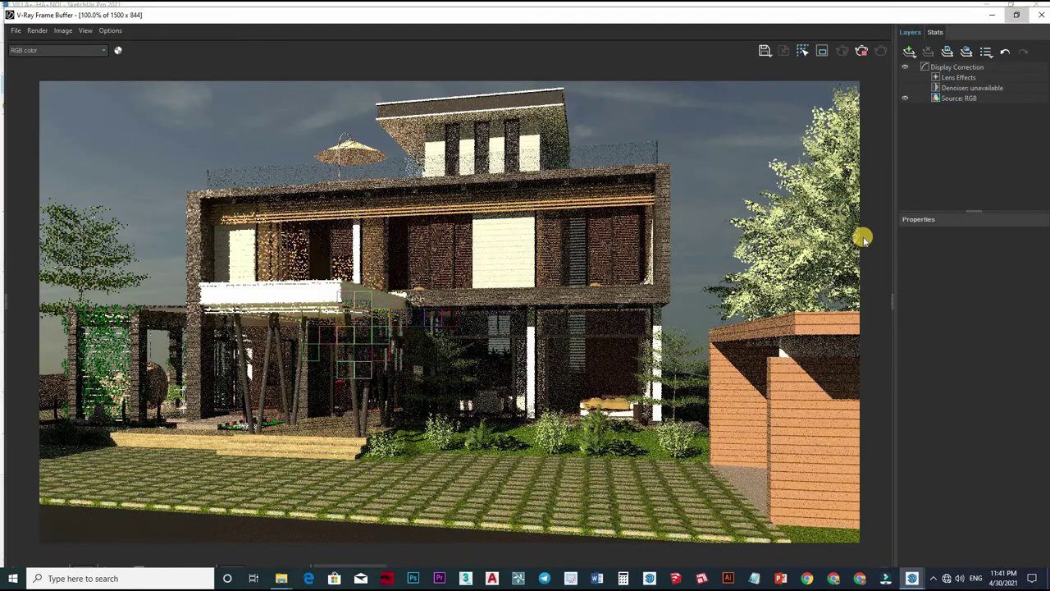
key("super+Up")
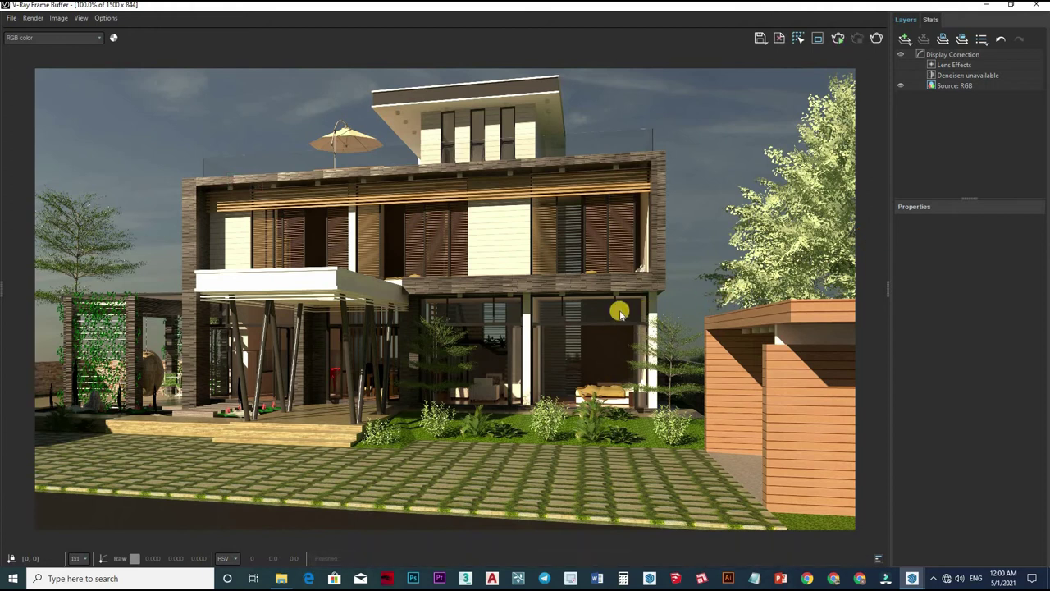
scroll(555, 247, "up", 1)
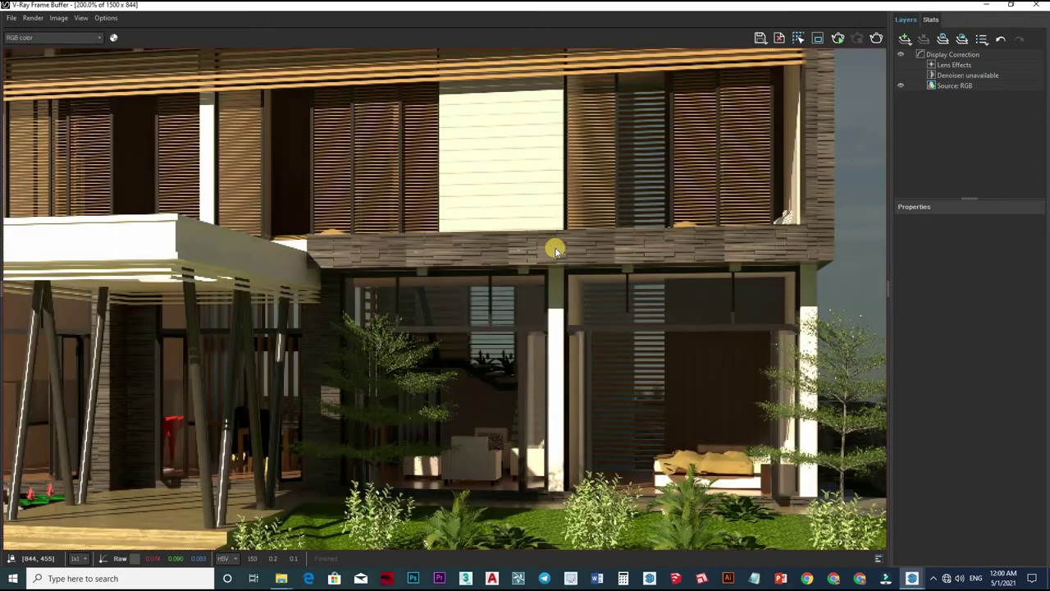
scroll(541, 230, "up", 2)
scroll(559, 203, "down", 3)
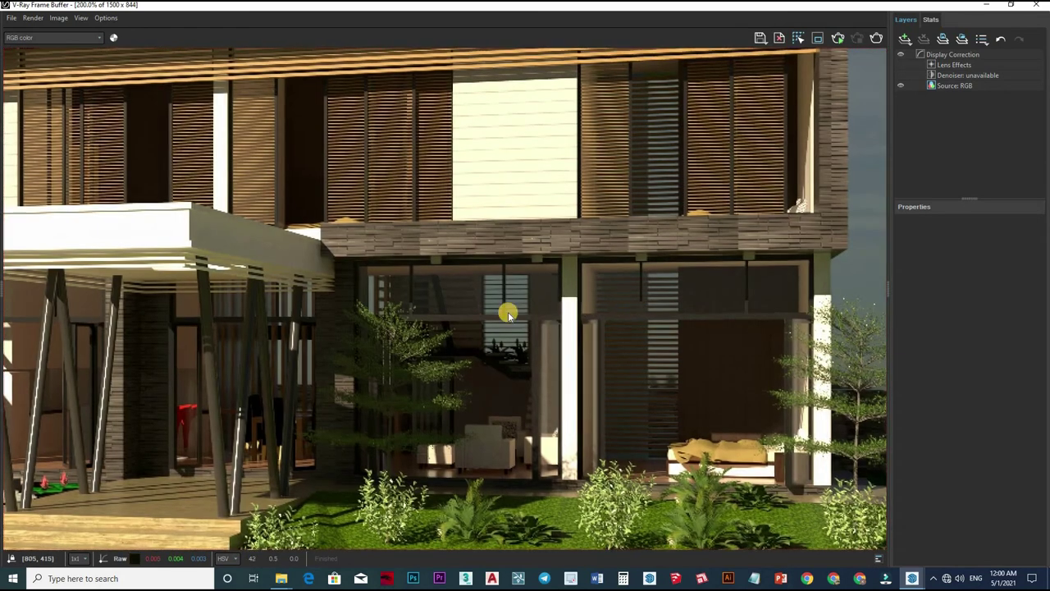
scroll(422, 318, "up", 1)
middle_click_drag(445, 328, 476, 306)
scroll(475, 307, "up", 1)
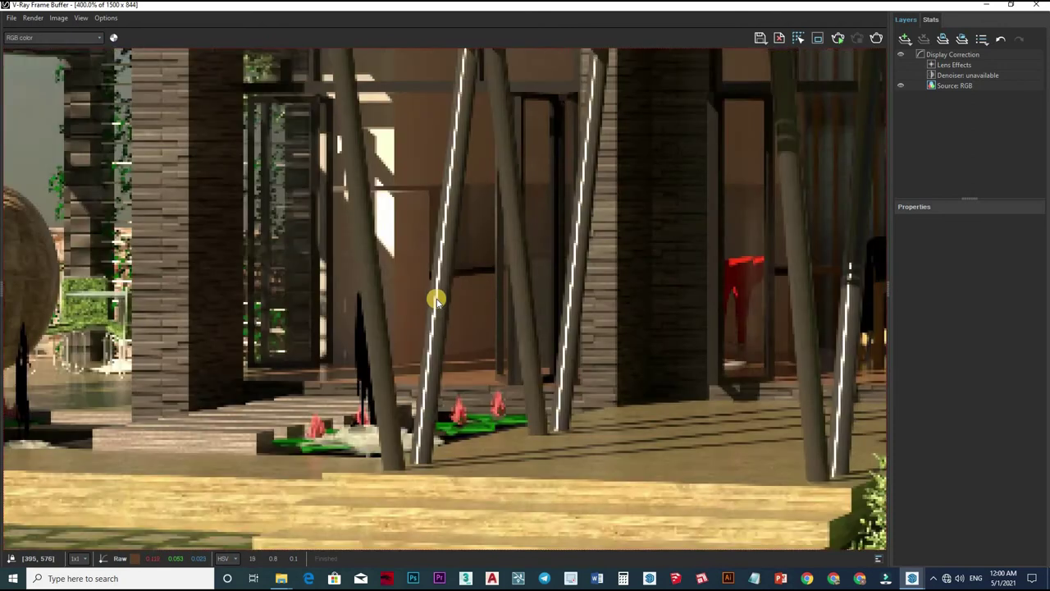
scroll(436, 298, "up", 1)
scroll(405, 328, "down", 2)
mouse_move(404, 390)
middle_mouse_down()
mouse_move(386, 295)
mouse_move(300, 295)
middle_mouse_up()
scroll(324, 302, "down", 1)
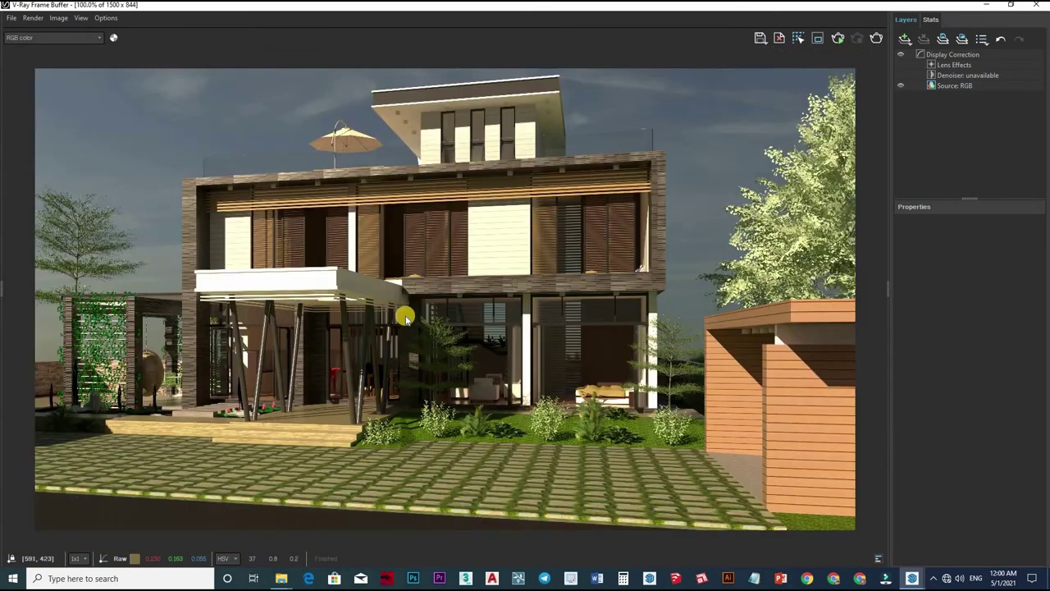
scroll(426, 283, "down", 1)
scroll(488, 230, "up", 1)
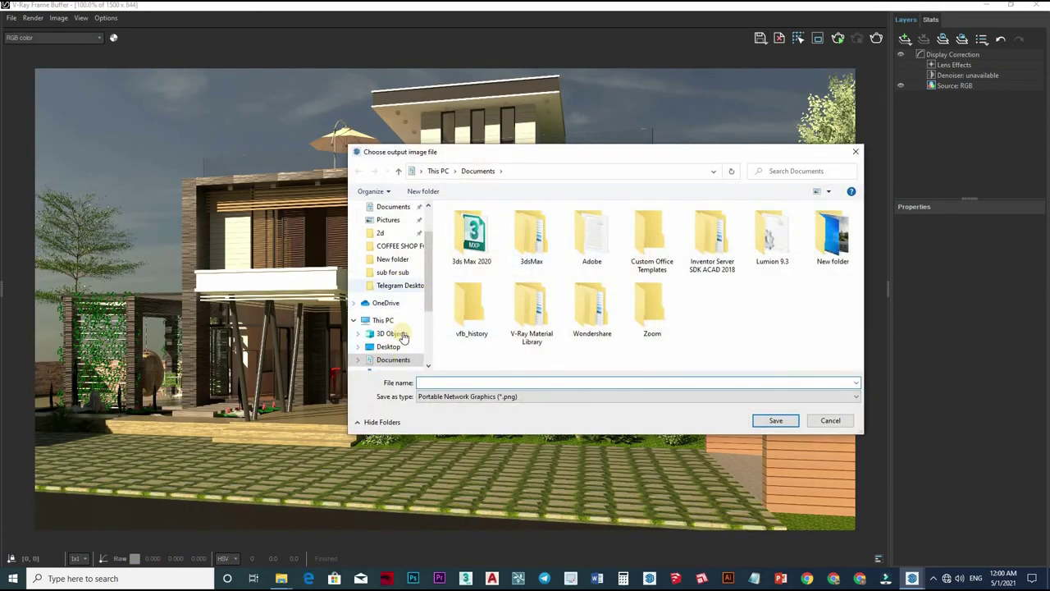
key("Escape")
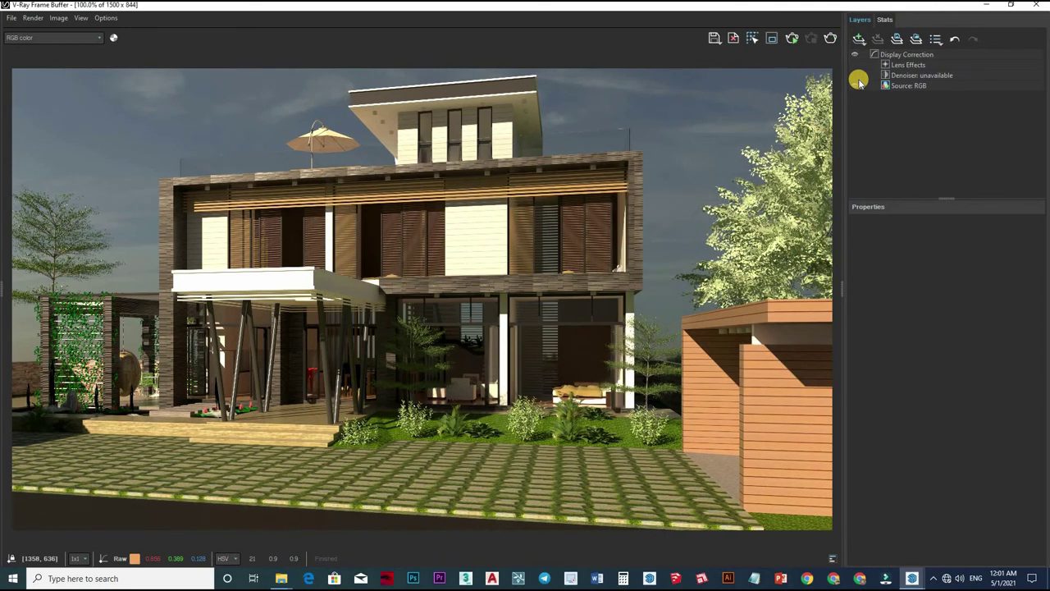
Add an Exposure layer with Exposure 1.957, Highlight Burn 0.377 and Contrast 0.072
left_click(859, 39)
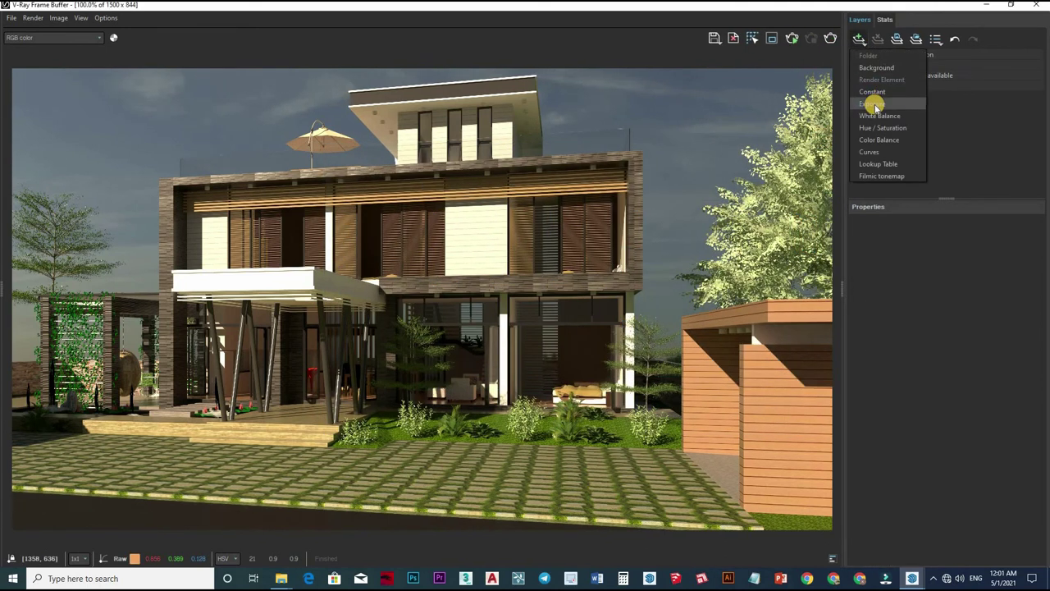
left_click(872, 102)
mouse_move(970, 319)
left_mouse_down()
mouse_move(867, 319)
mouse_move(961, 319)
mouse_move(932, 319)
left_mouse_up()
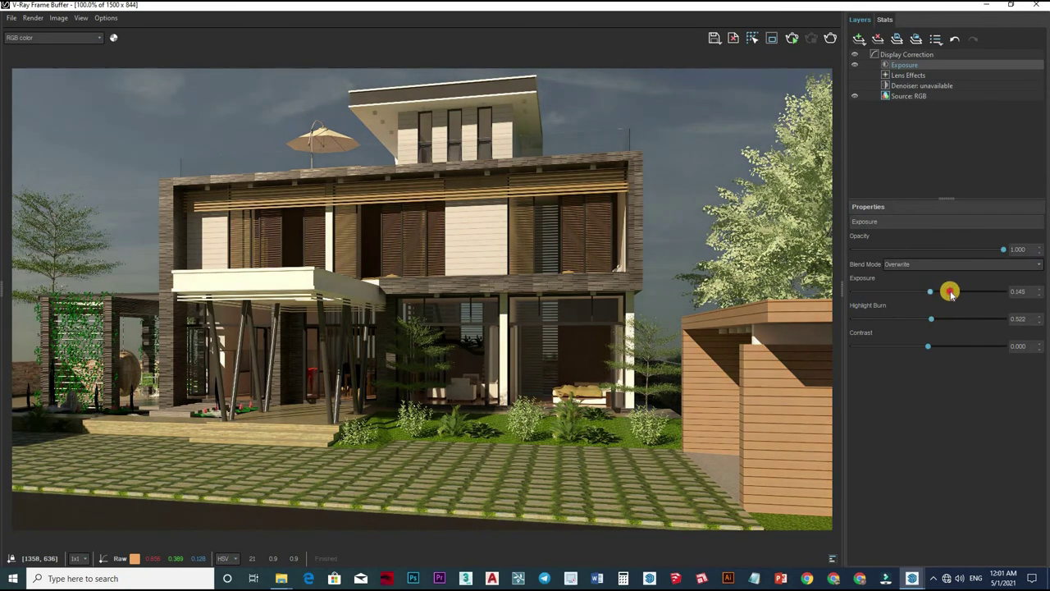
left_click(949, 293)
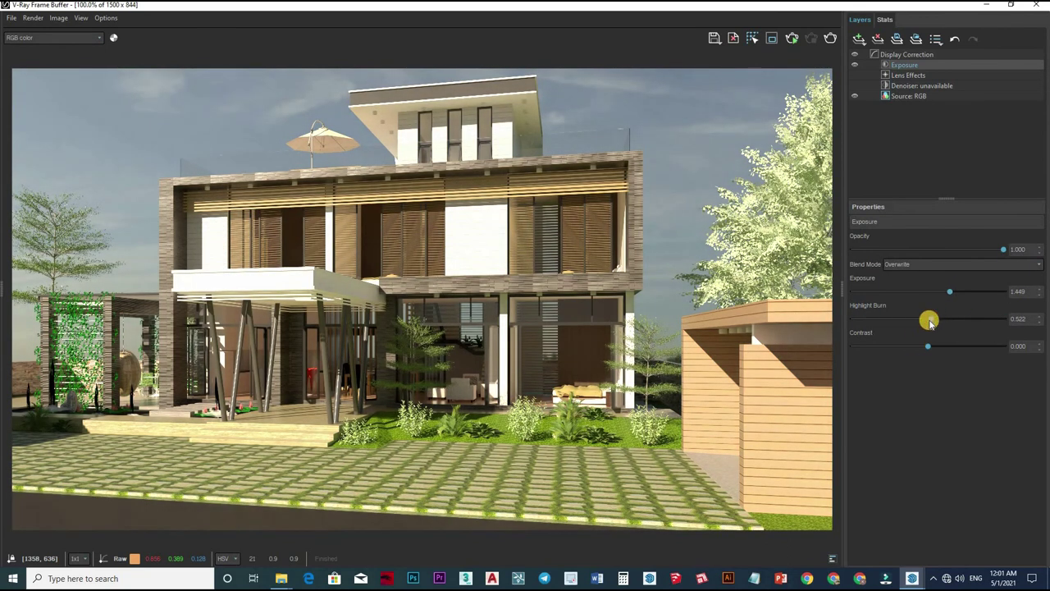
left_click(956, 292)
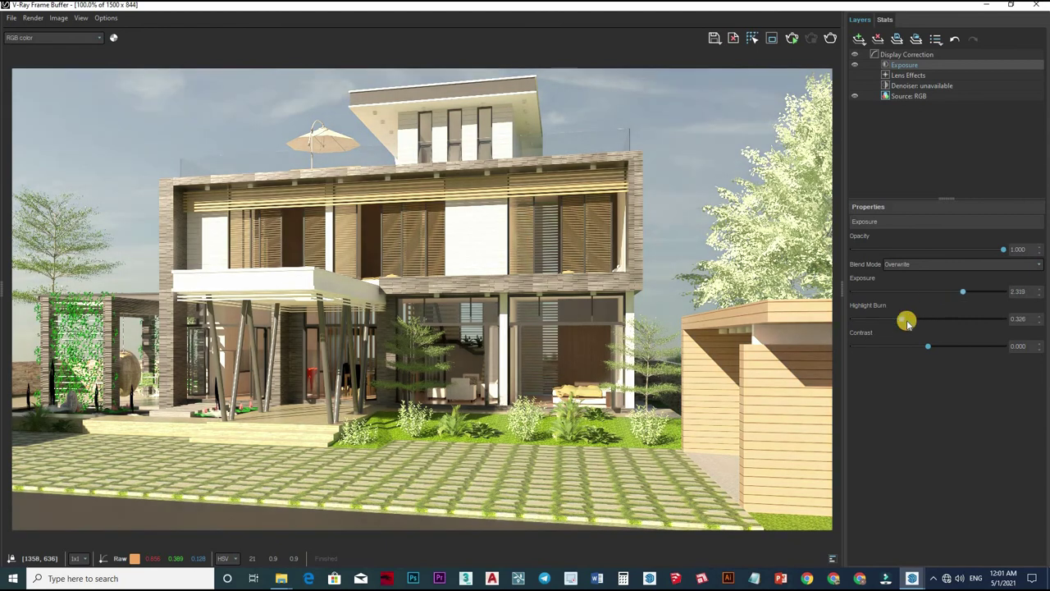
left_click(903, 319)
left_click(920, 319)
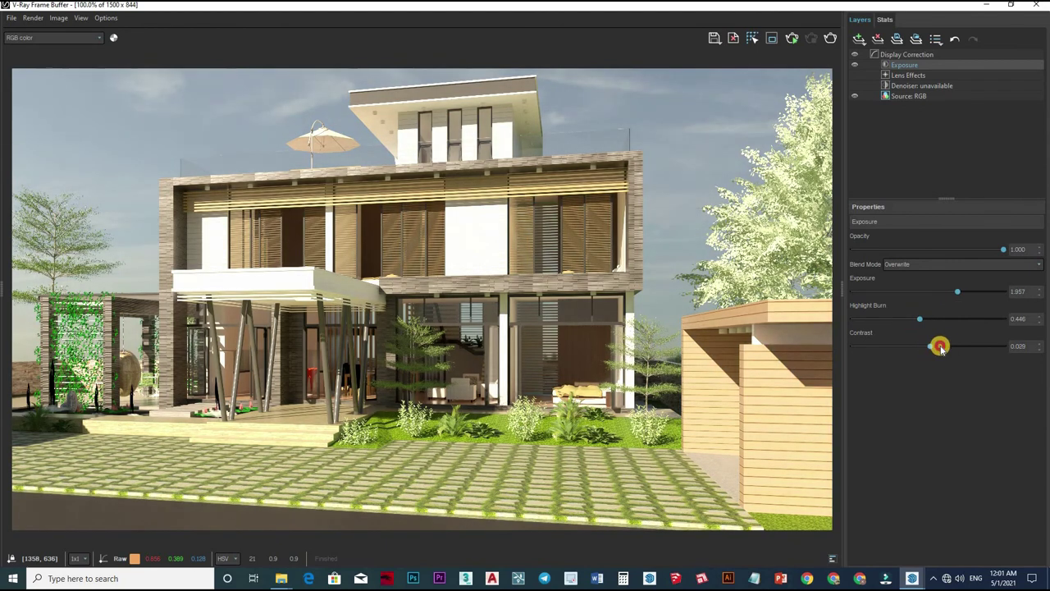
left_click_drag(939, 346, 933, 345)
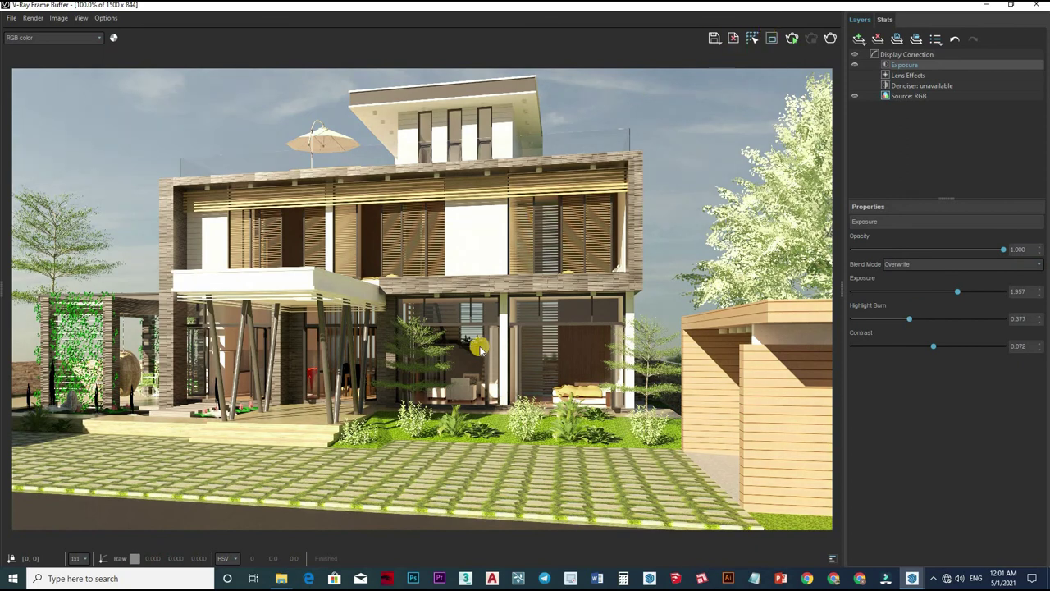
Save the exposure-corrected render to an image file
key("ctrl+s")
key("Return")
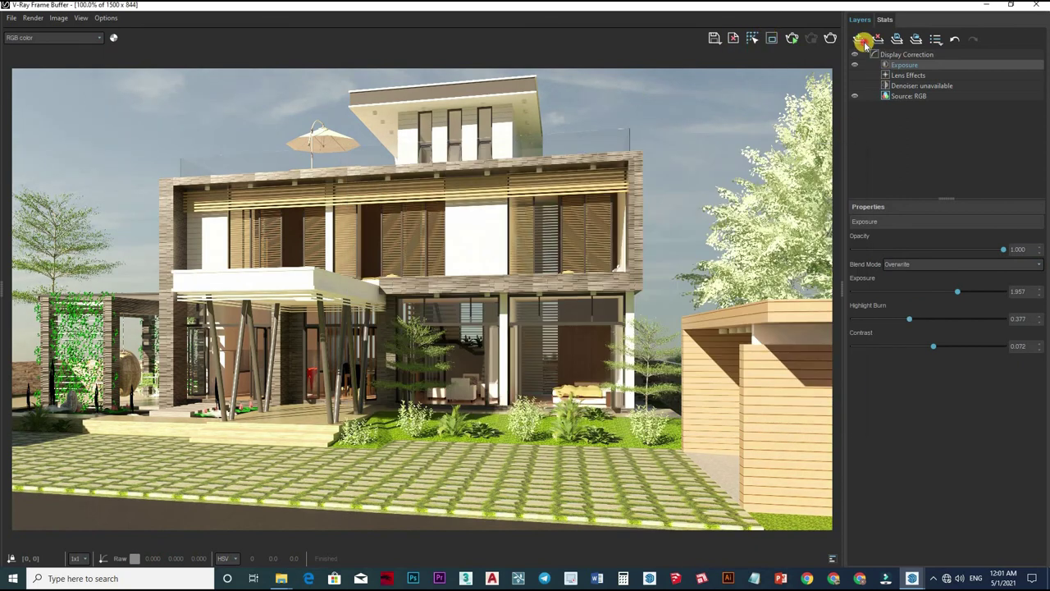
left_click(858, 41)
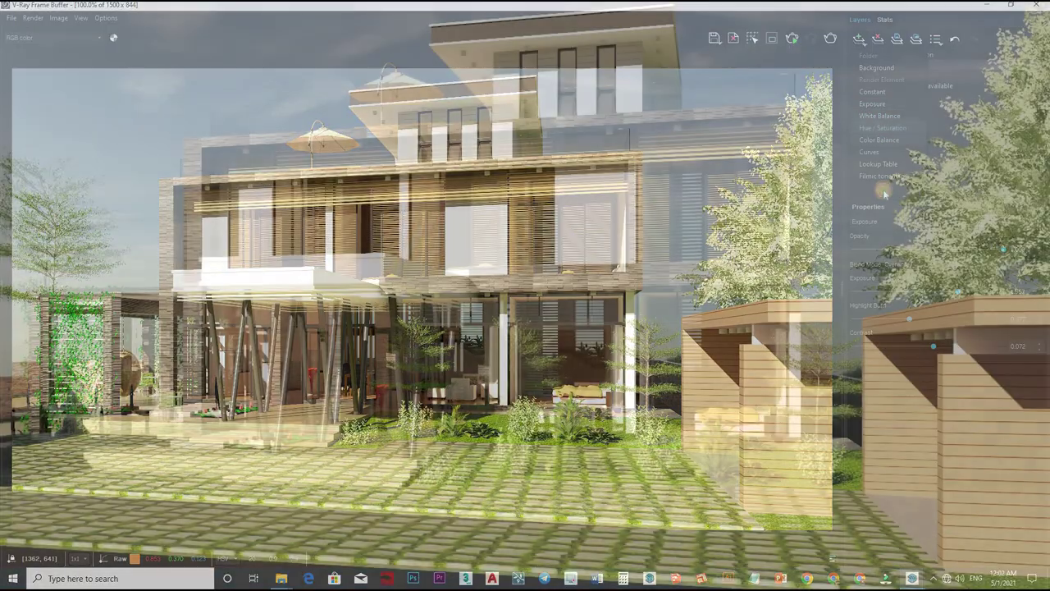